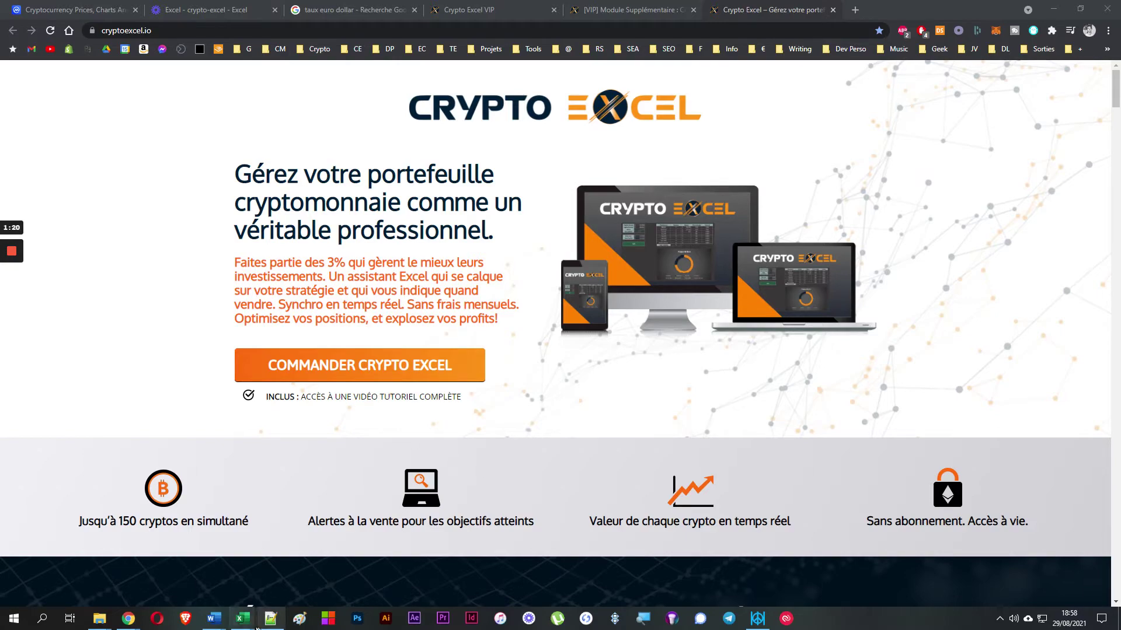
Step: Switch to the crypto-excel workbook in Excel and open the Historique Achats & Vente sheet
{"action": "mouse_move", "coordinate": [245, 627]}
{"action": "left_click", "coordinate": [305, 569]}
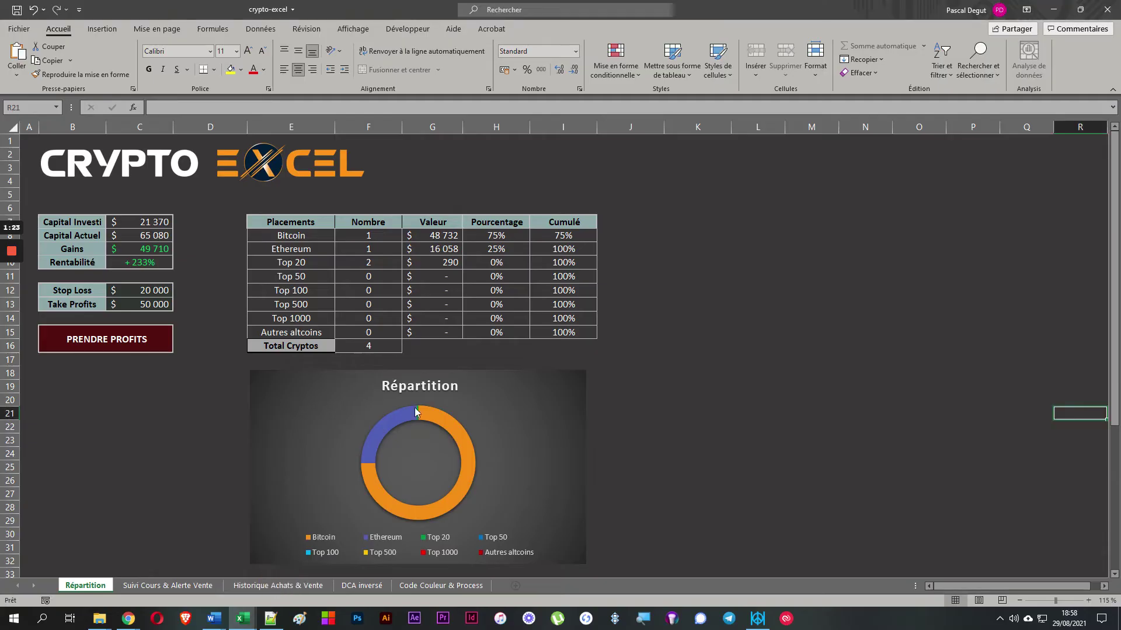
{"action": "left_click", "coordinate": [139, 439]}
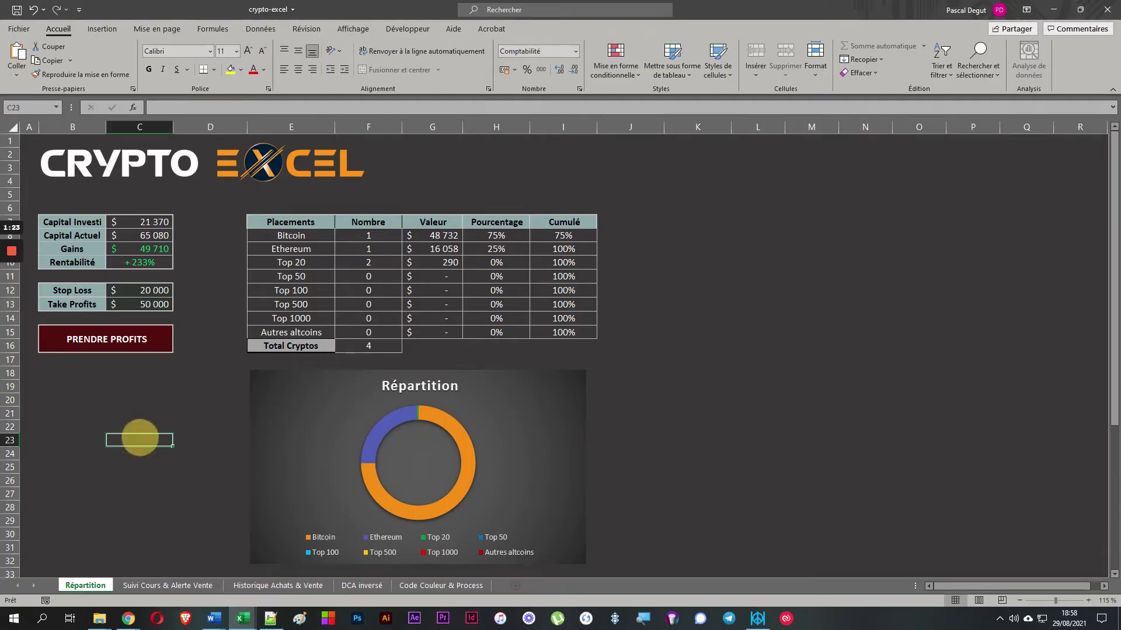
{"action": "left_click", "coordinate": [283, 585]}
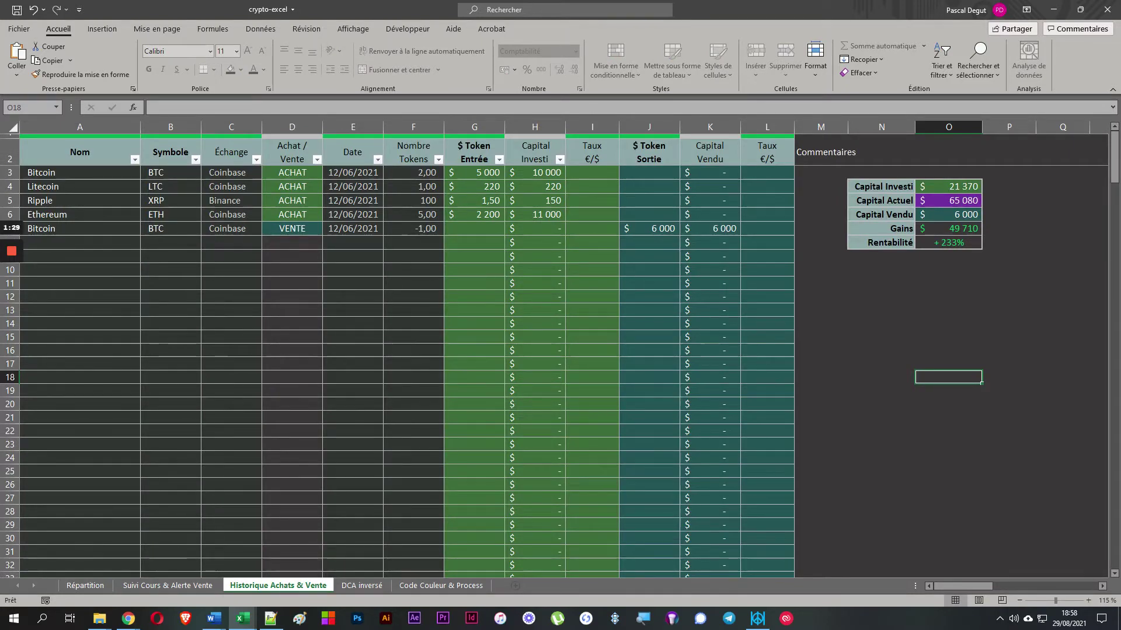
Step: Highlight the $ Token Entrée column and both Taux €/$ columns of the transaction history to review them
{"action": "left_click", "coordinate": [484, 127]}
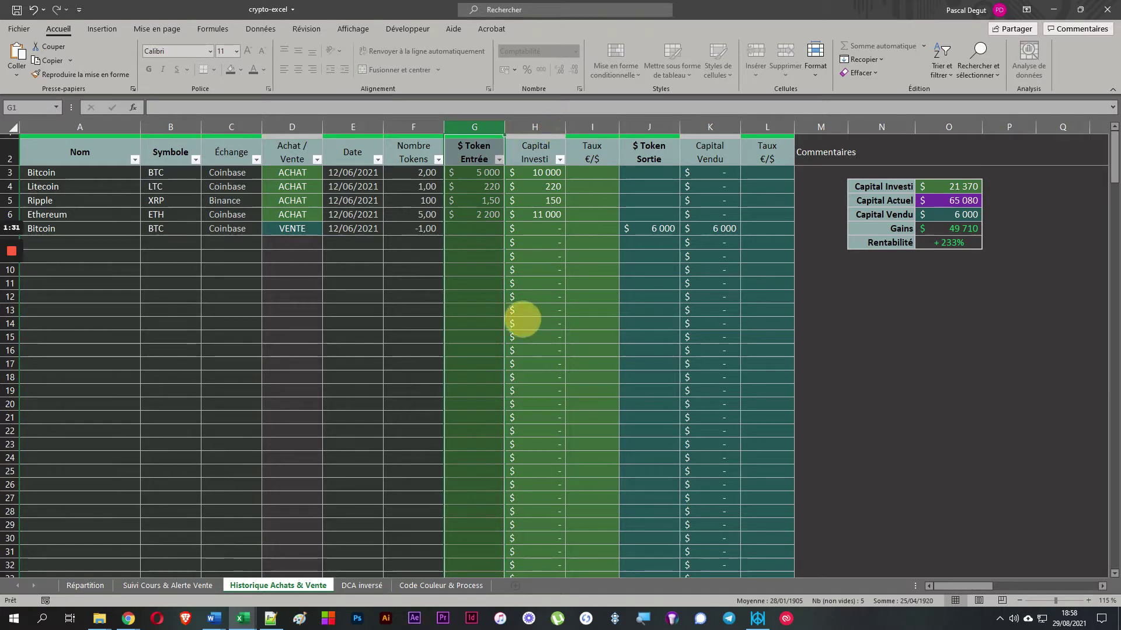
{"action": "left_click", "coordinate": [497, 297]}
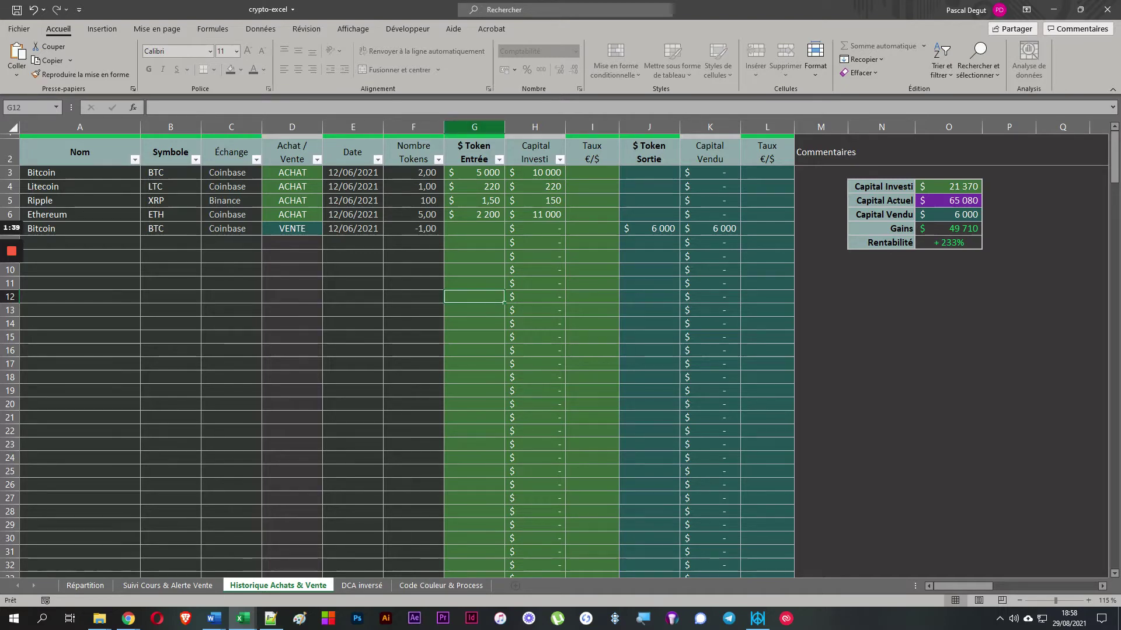
{"action": "left_click", "coordinate": [501, 127]}
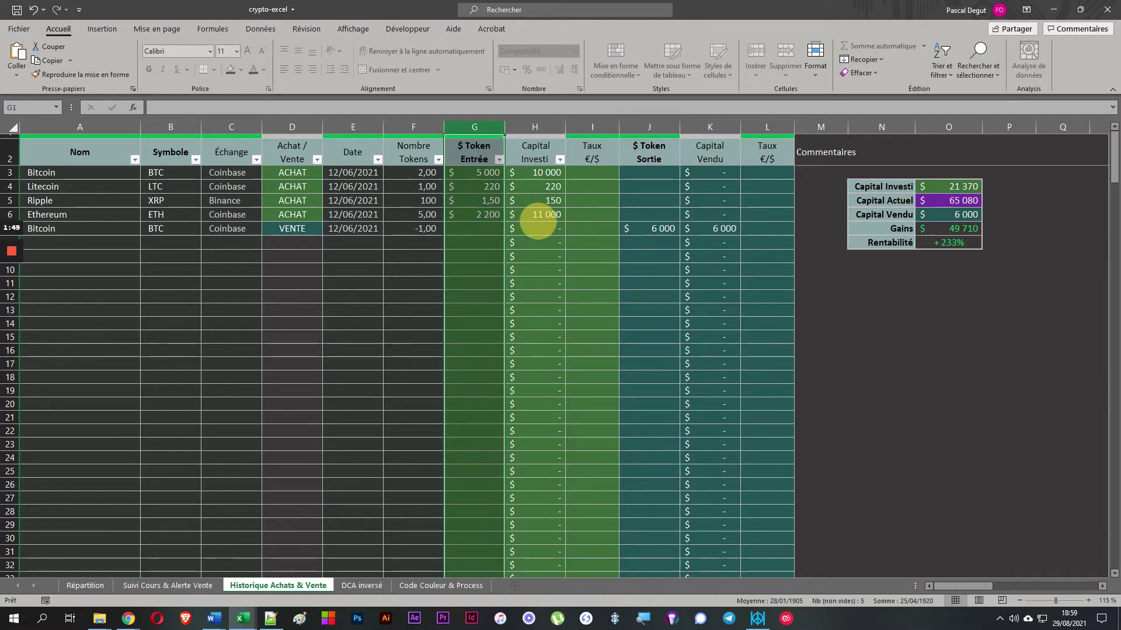
{"action": "left_click", "coordinate": [468, 200]}
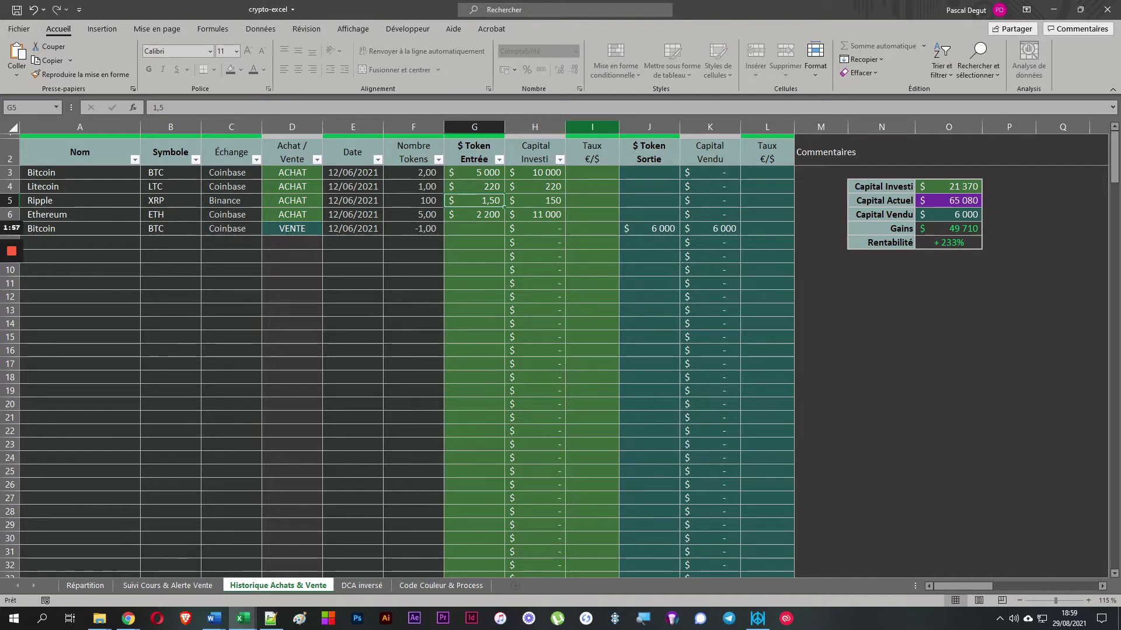
{"action": "left_click", "coordinate": [591, 127]}
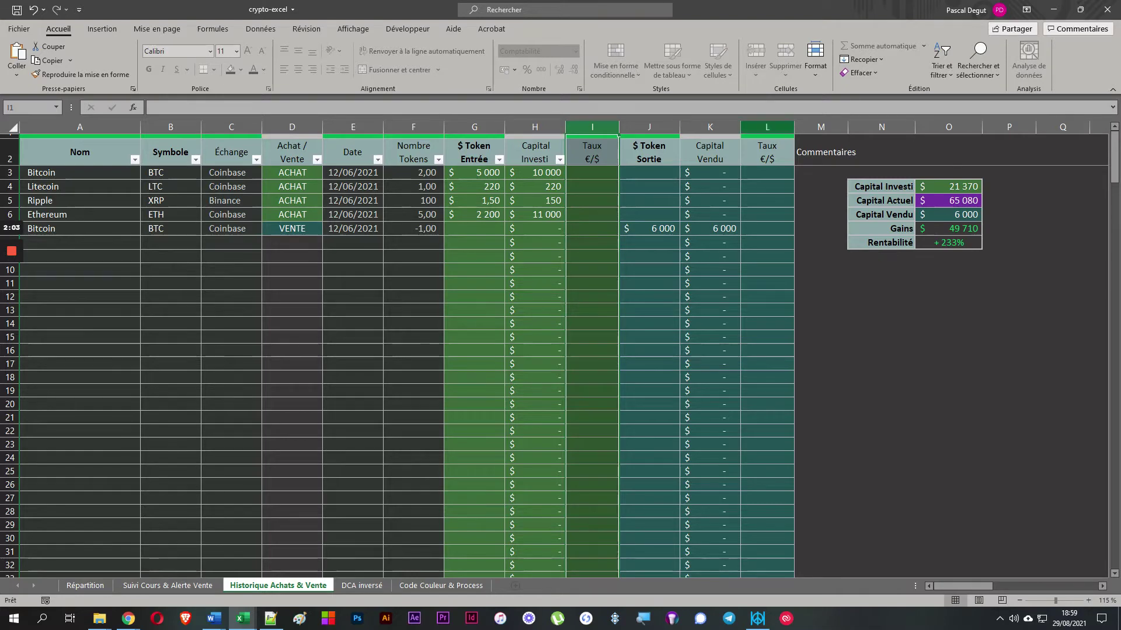
{"action": "left_click", "coordinate": [767, 126]}
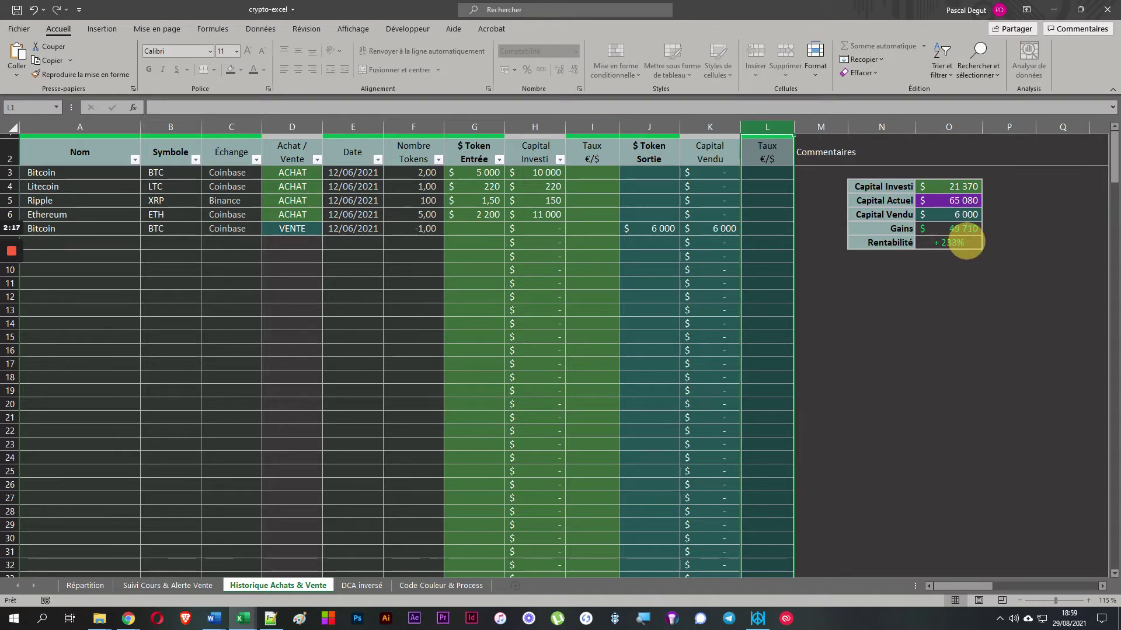
{"action": "left_click", "coordinate": [969, 309]}
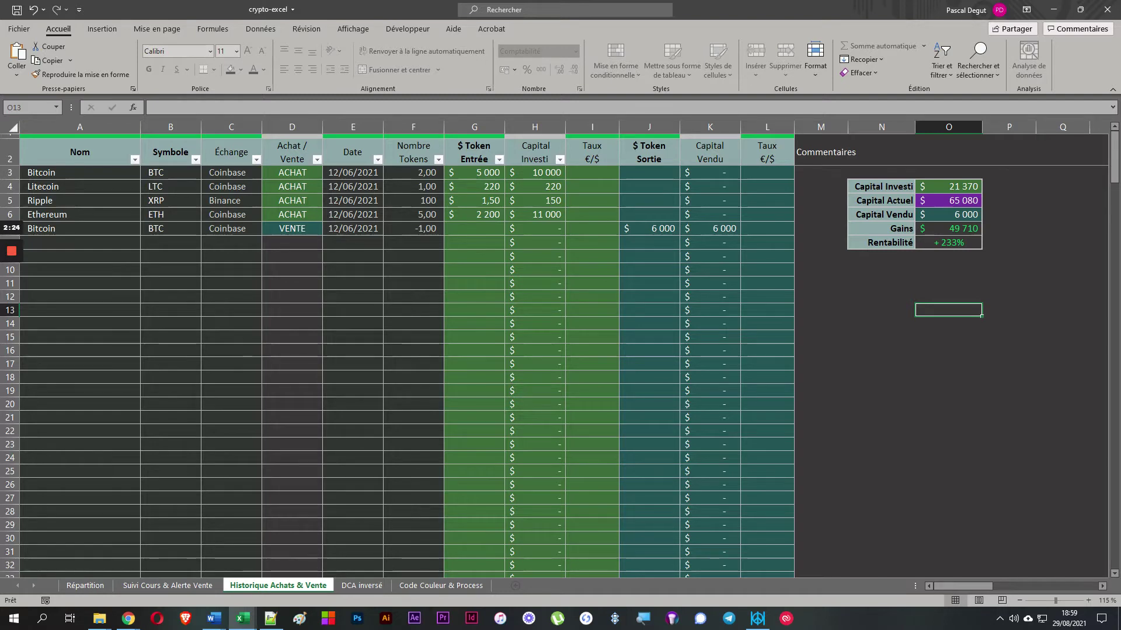
Step: Check the Suivi Cours & Alerte Vente sheet, then compare the $ Token Entrée and $ Token Sortie columns in Historique Achats & Vente
{"action": "left_click", "coordinate": [176, 586]}
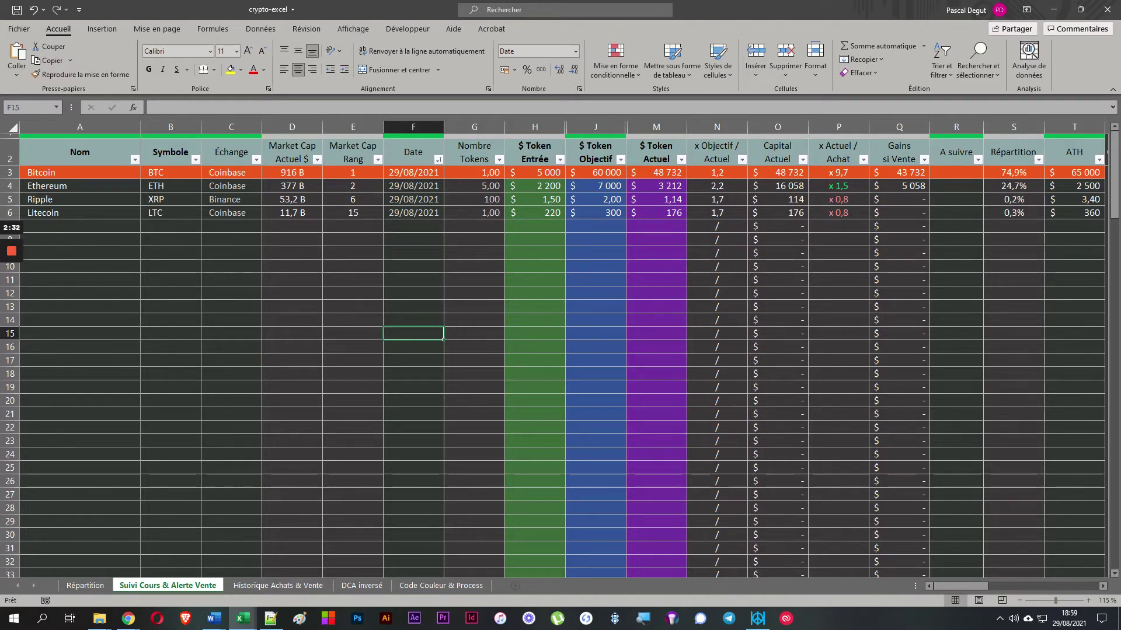
{"action": "left_click", "coordinate": [298, 589]}
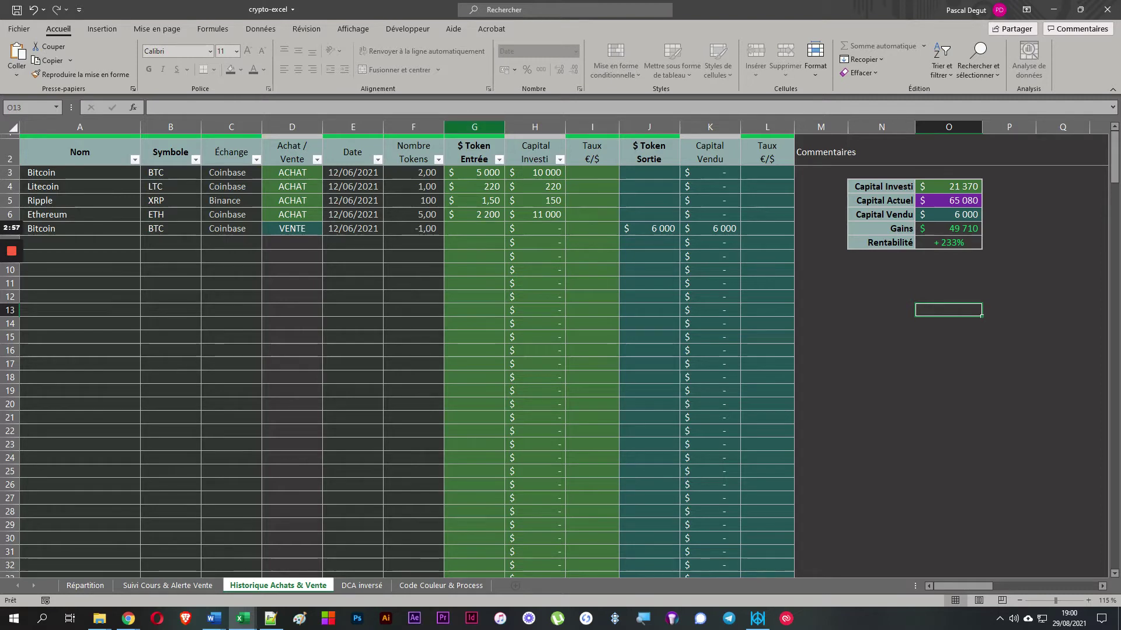
{"action": "left_click", "coordinate": [474, 127]}
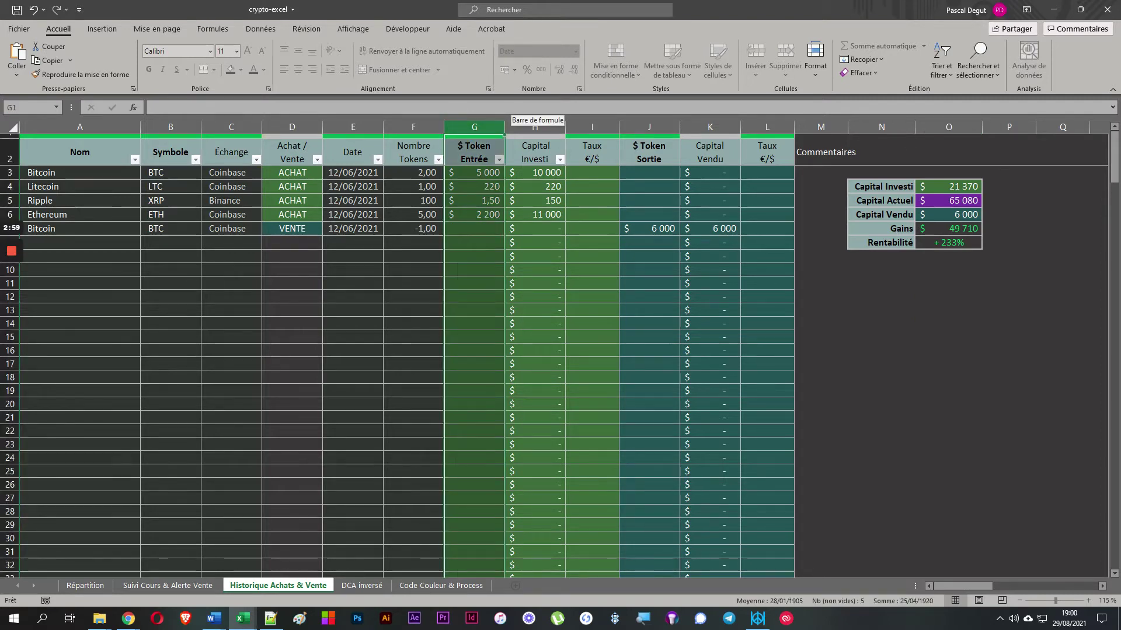
{"action": "left_click", "coordinate": [650, 127]}
{"action": "left_click", "coordinate": [474, 126]}
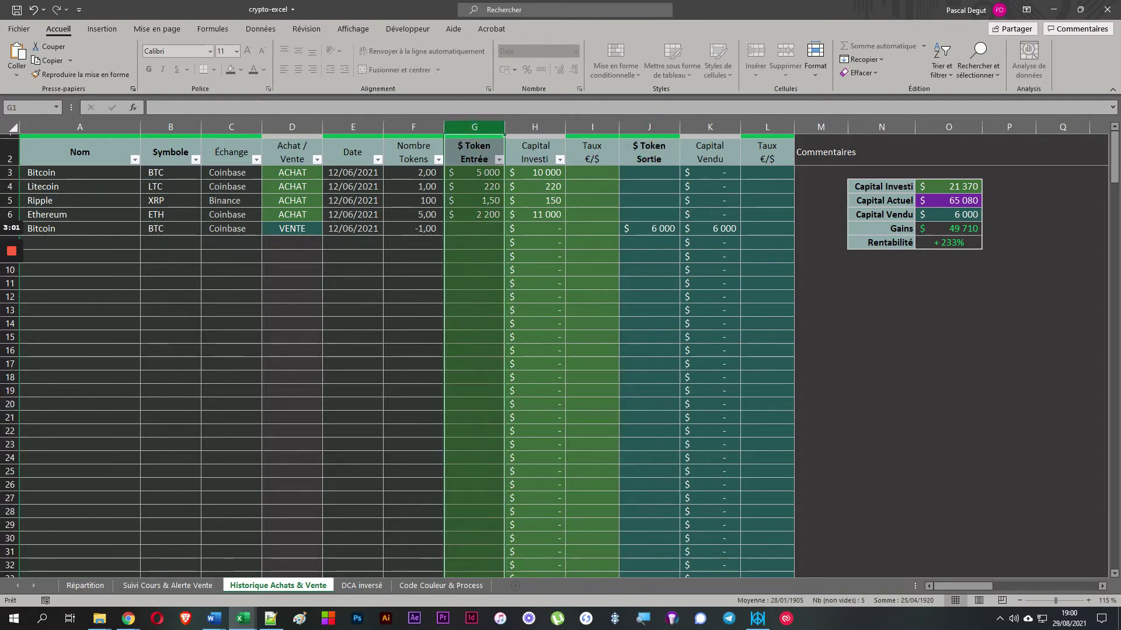
{"action": "left_click", "coordinate": [648, 127]}
Step: Switch to CoinMarketCap in Chrome and look through the cryptocurrency price list
{"action": "left_click", "coordinate": [129, 620]}
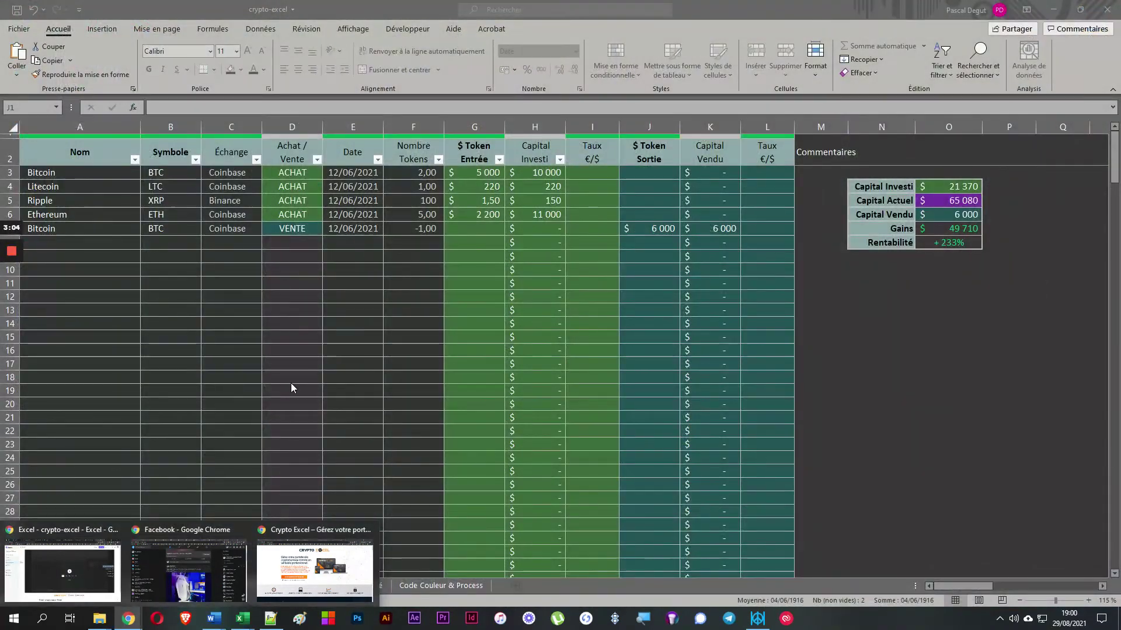
{"action": "left_click", "coordinate": [316, 569]}
{"action": "left_click", "coordinate": [81, 9]}
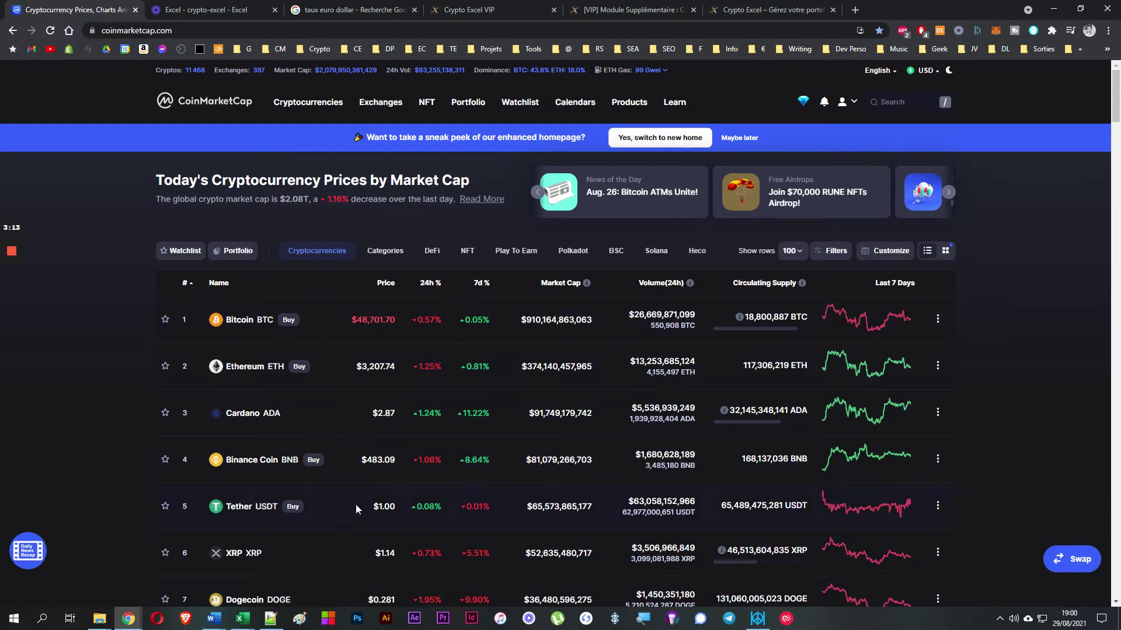
{"action": "scroll", "coordinate": [318, 327], "scroll_direction": "down", "scroll_amount": 5}
{"action": "scroll", "coordinate": [316, 338], "scroll_direction": "up", "scroll_amount": 5}
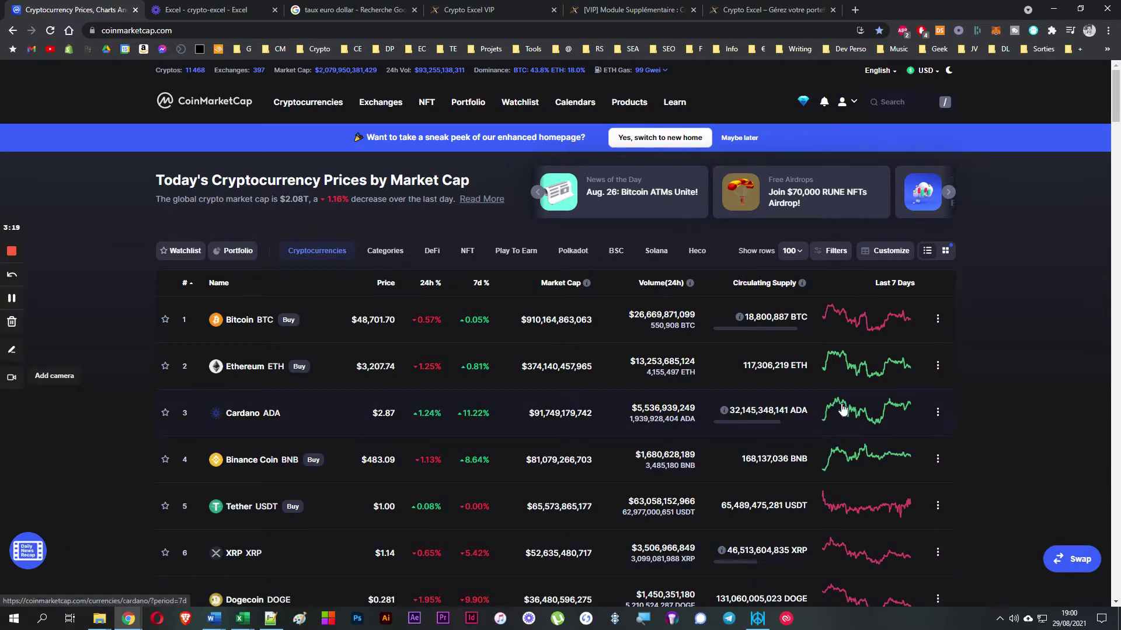
{"action": "left_click", "coordinate": [920, 69]}
{"action": "scroll", "coordinate": [584, 351], "scroll_direction": "up", "scroll_amount": 5}
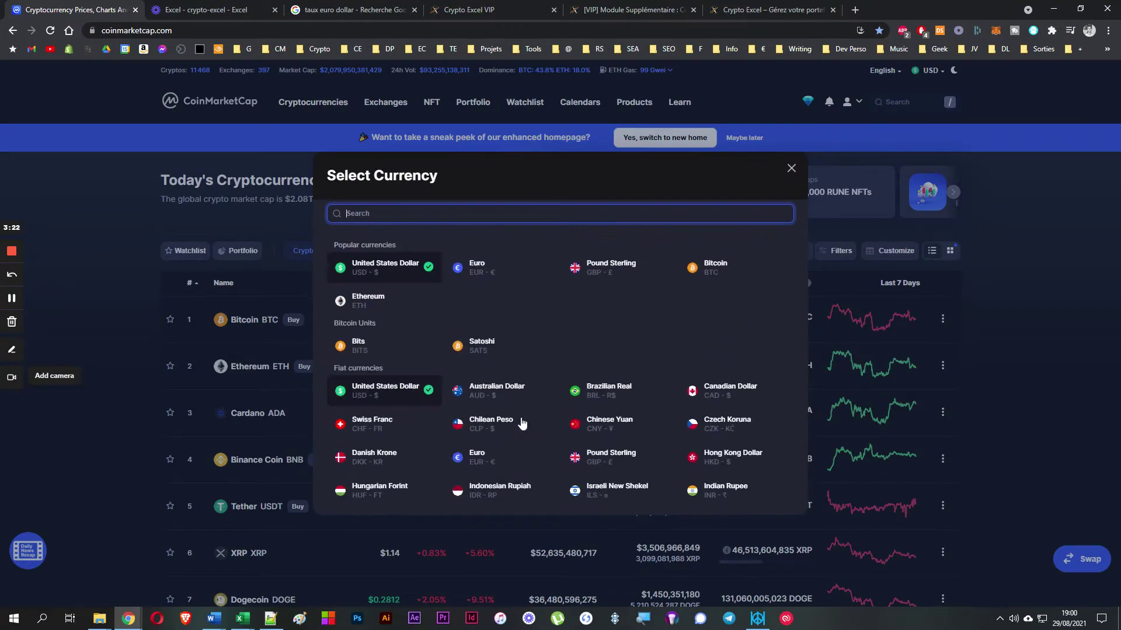
{"action": "left_click", "coordinate": [1066, 282]}
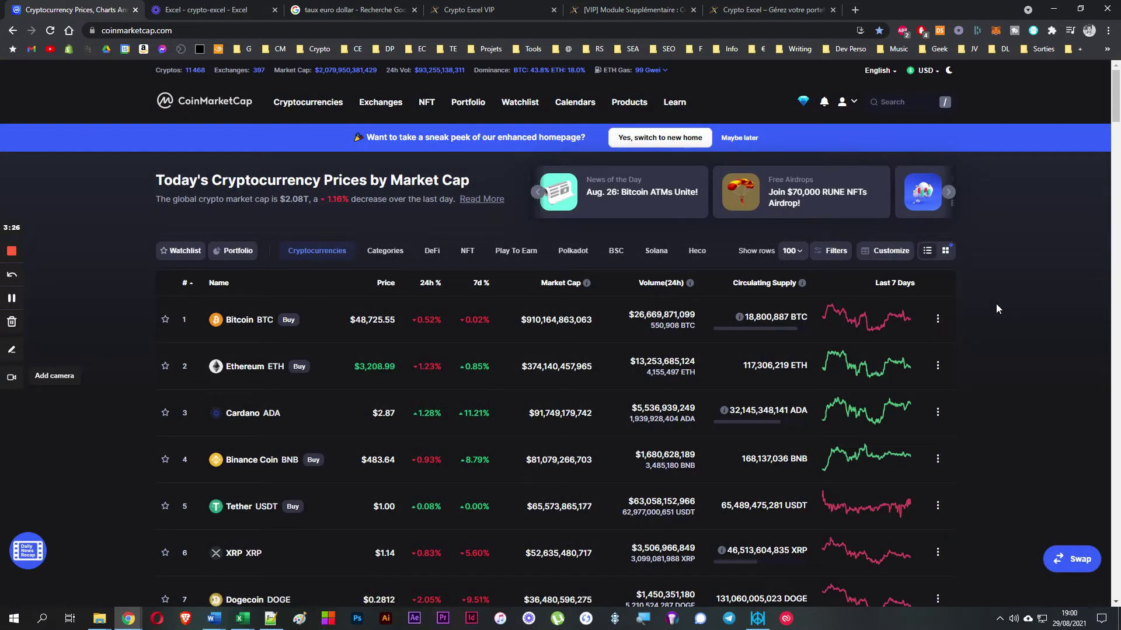
Step: Set the display currency of the cryptocurrency prices to Euro
{"action": "left_click", "coordinate": [926, 71]}
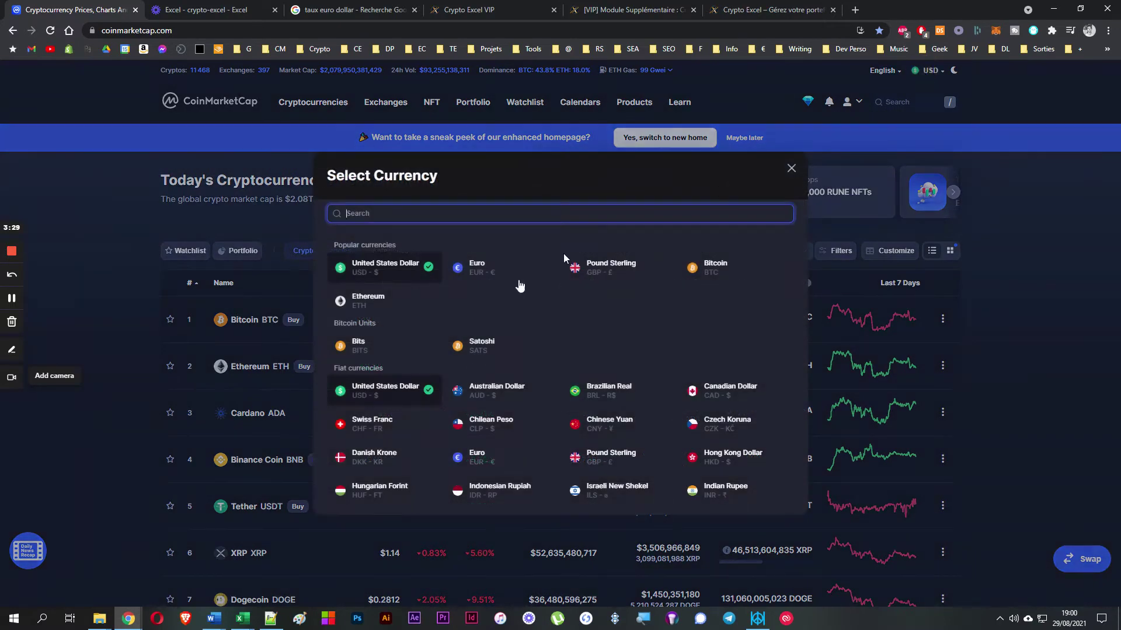
{"action": "left_click", "coordinate": [478, 275]}
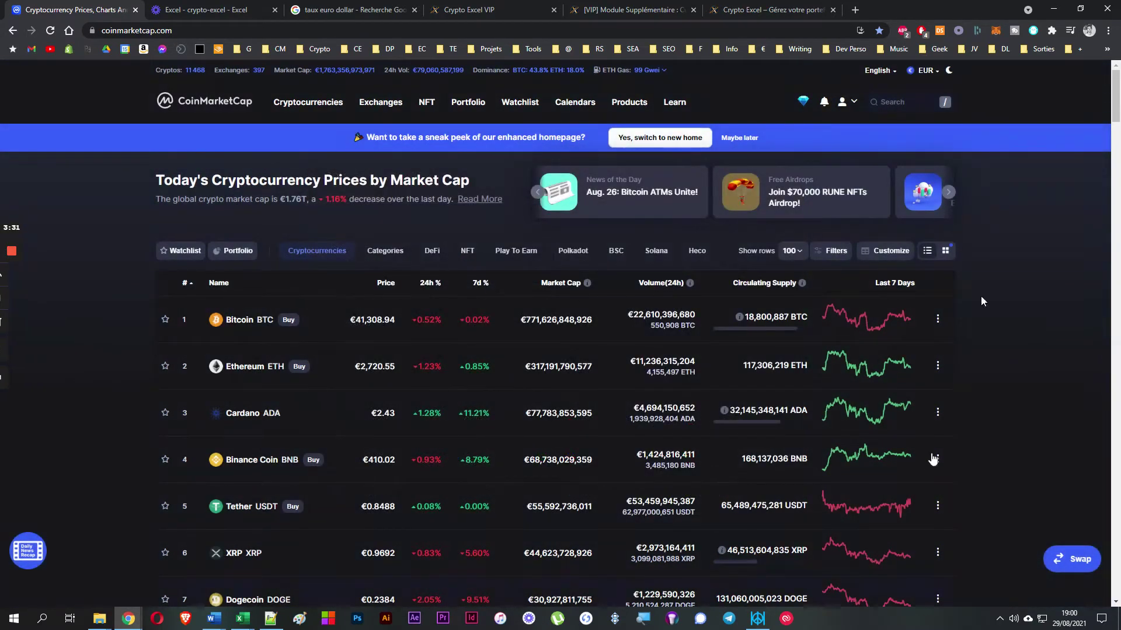
Step: Switch back to the crypto-excel workbook and select the purchase Taux €/$ cell in the Ripple row
{"action": "left_click", "coordinate": [257, 624]}
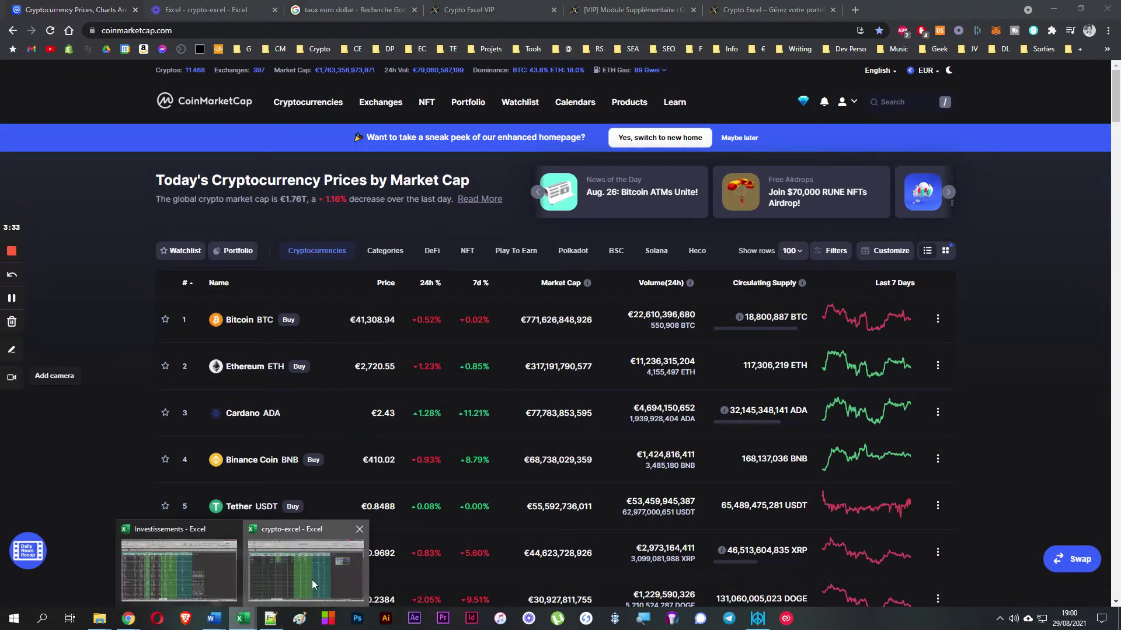
{"action": "left_click", "coordinate": [306, 569]}
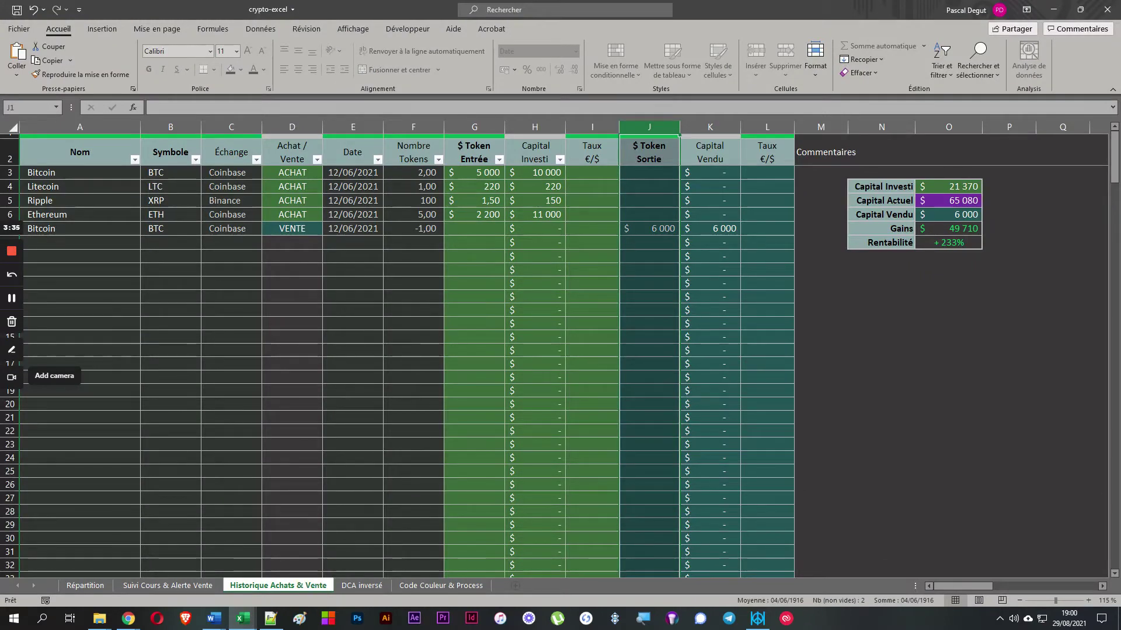
{"action": "left_click", "coordinate": [608, 204]}
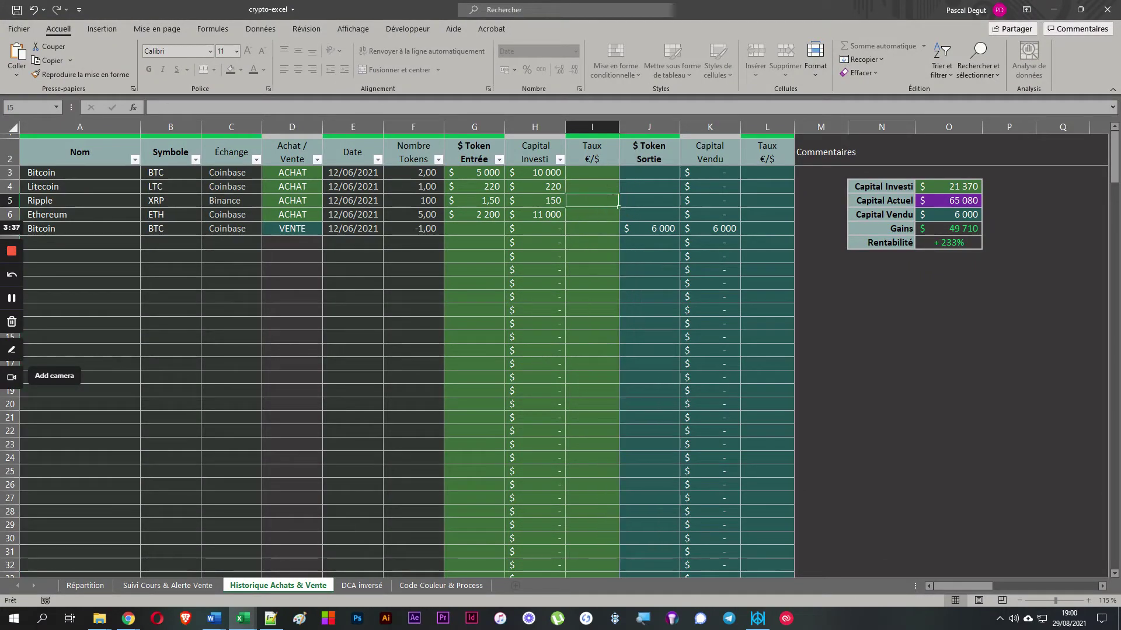
Step: Switch to the Investissements workbook and review the $ Token Entrée column across the Crypto Historique transactions
{"action": "key", "text": "alt+Tab"}
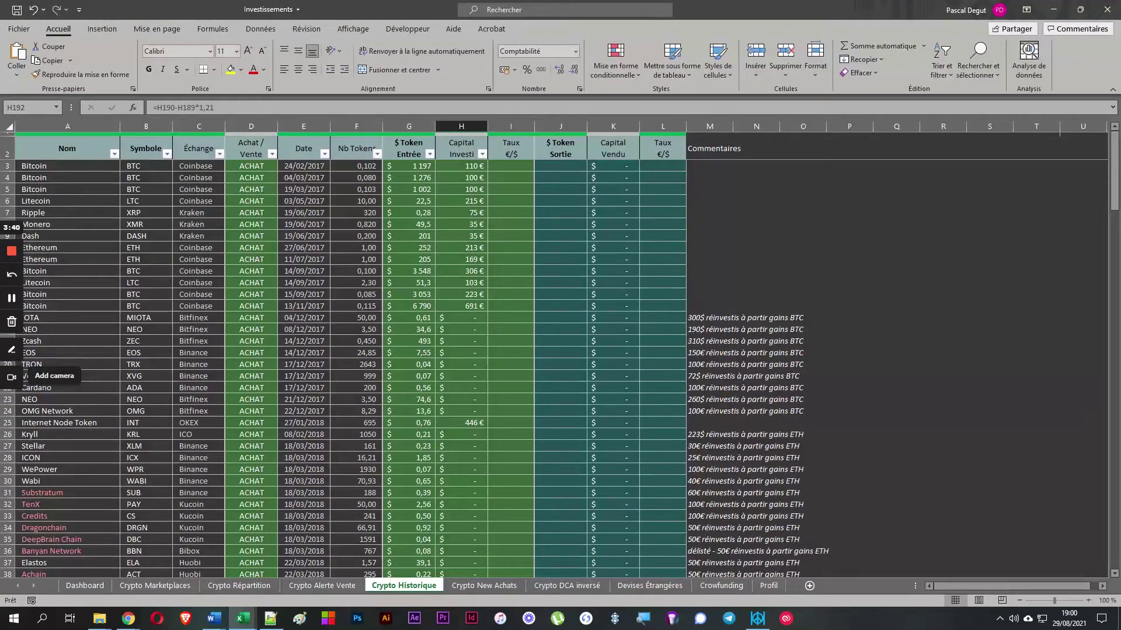
{"action": "left_click", "coordinate": [539, 258]}
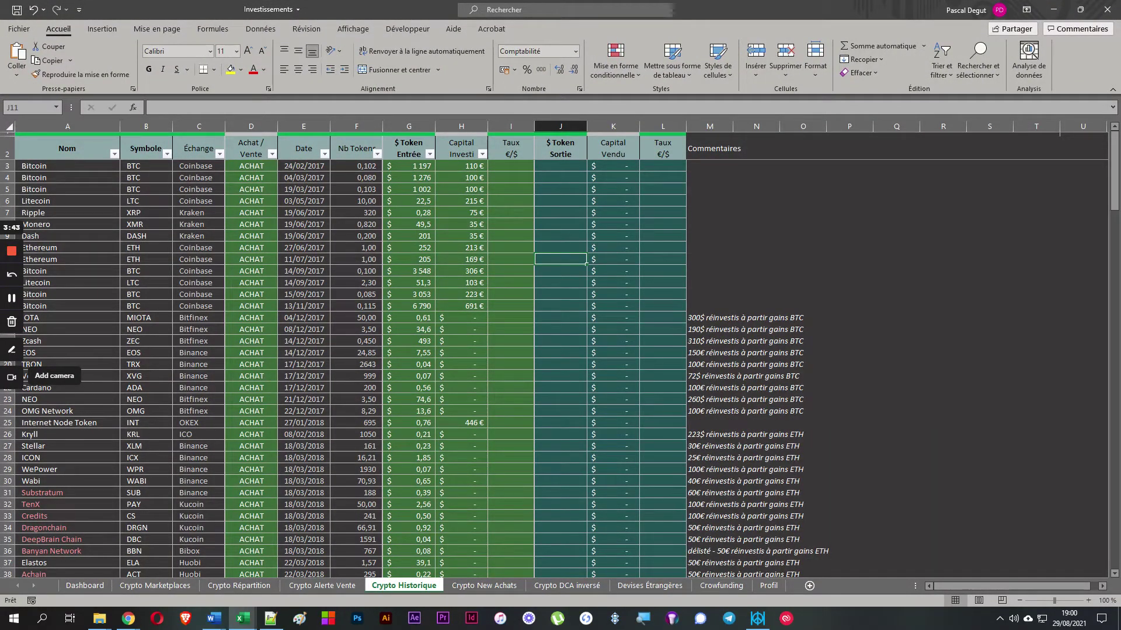
{"action": "left_click", "coordinate": [408, 126]}
{"action": "scroll", "coordinate": [409, 350], "scroll_direction": "down", "scroll_amount": 8}
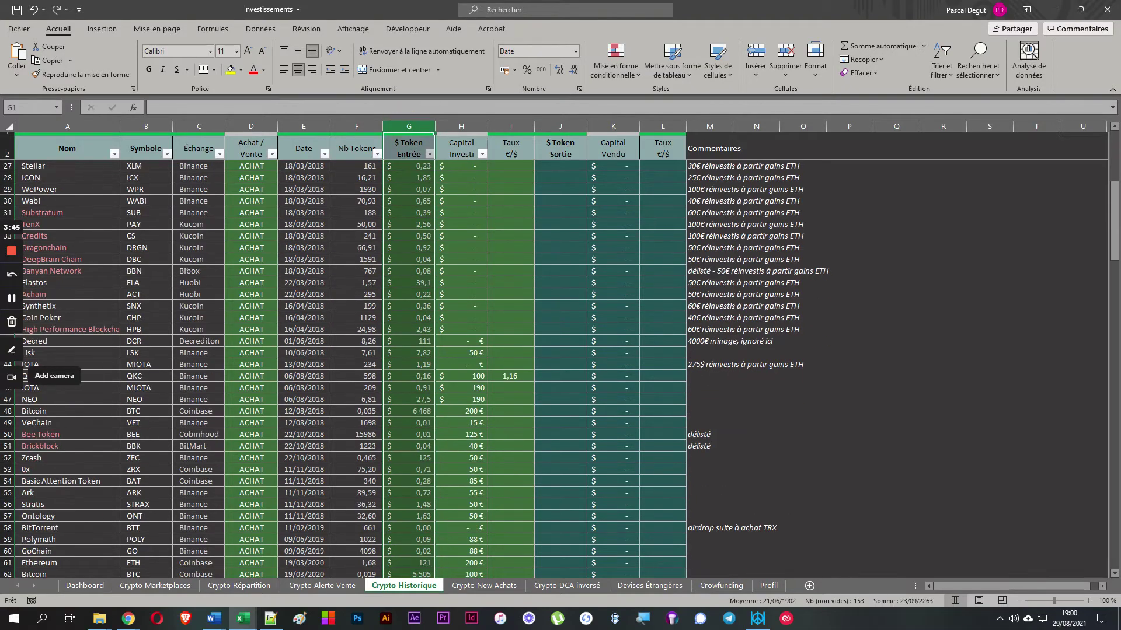
{"action": "scroll", "coordinate": [409, 350], "scroll_direction": "down", "scroll_amount": 16}
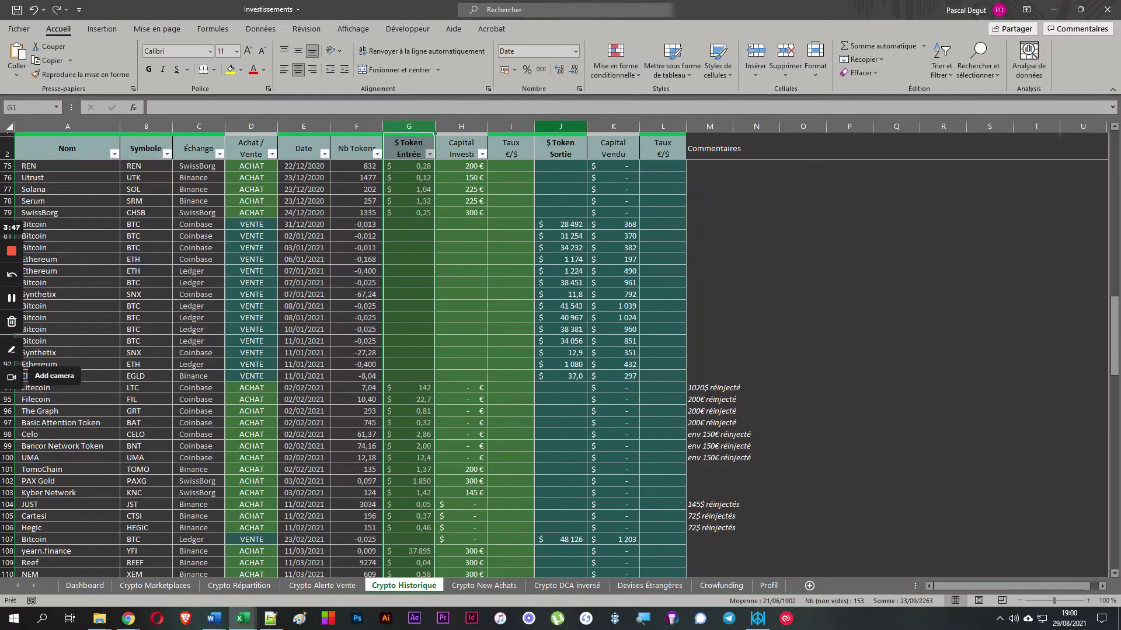
{"action": "scroll", "coordinate": [560, 371], "scroll_direction": "up", "scroll_amount": 20}
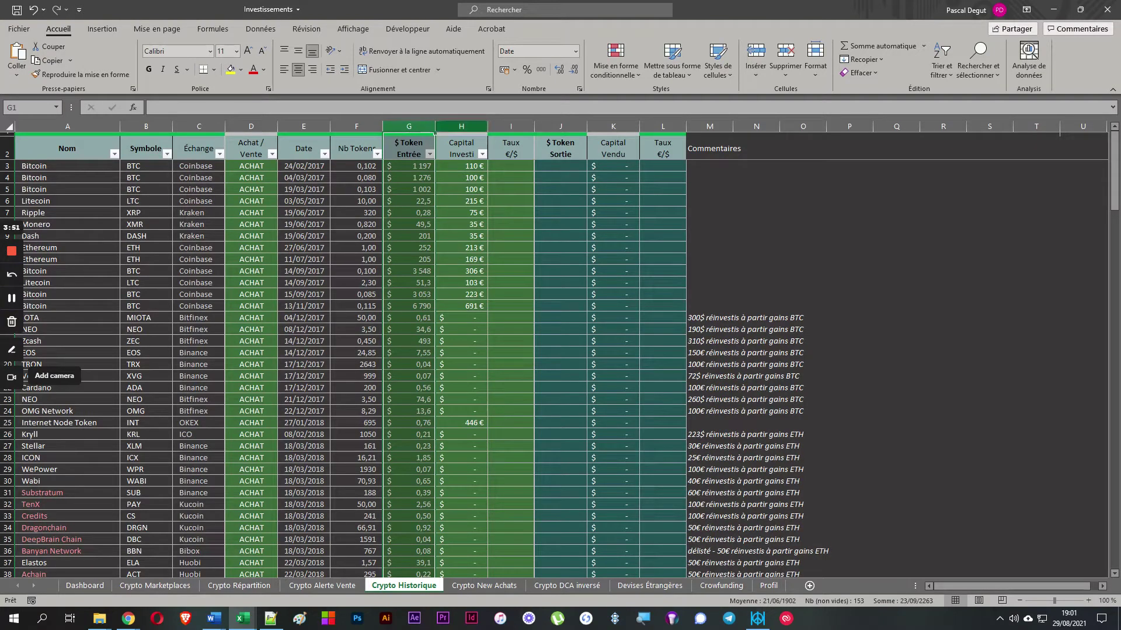
Step: Highlight the Capital Investi column and examine its euro and dollar amounts down to the last recorded transactions
{"action": "left_click", "coordinate": [459, 127]}
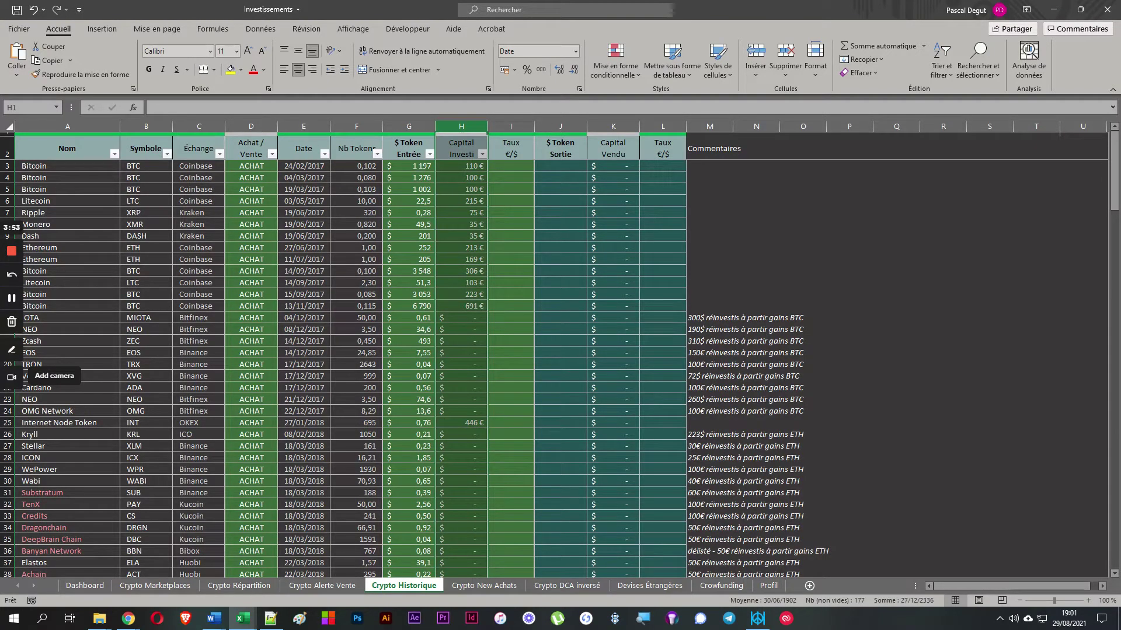
{"action": "scroll", "coordinate": [560, 371], "scroll_direction": "down", "scroll_amount": 20}
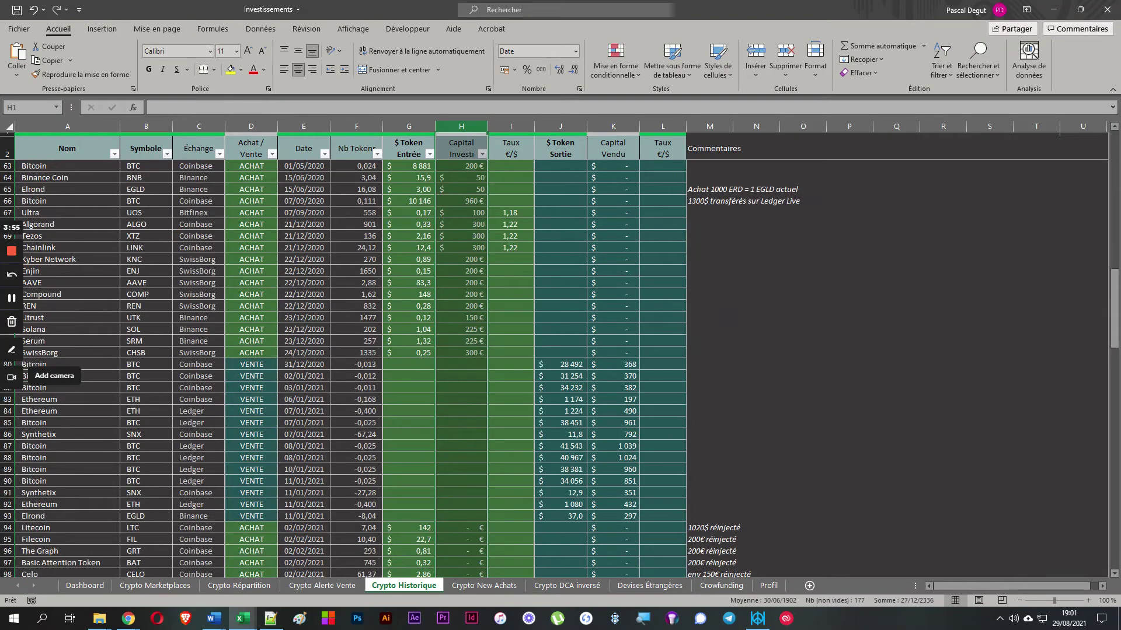
{"action": "scroll", "coordinate": [560, 371], "scroll_direction": "up", "scroll_amount": 20}
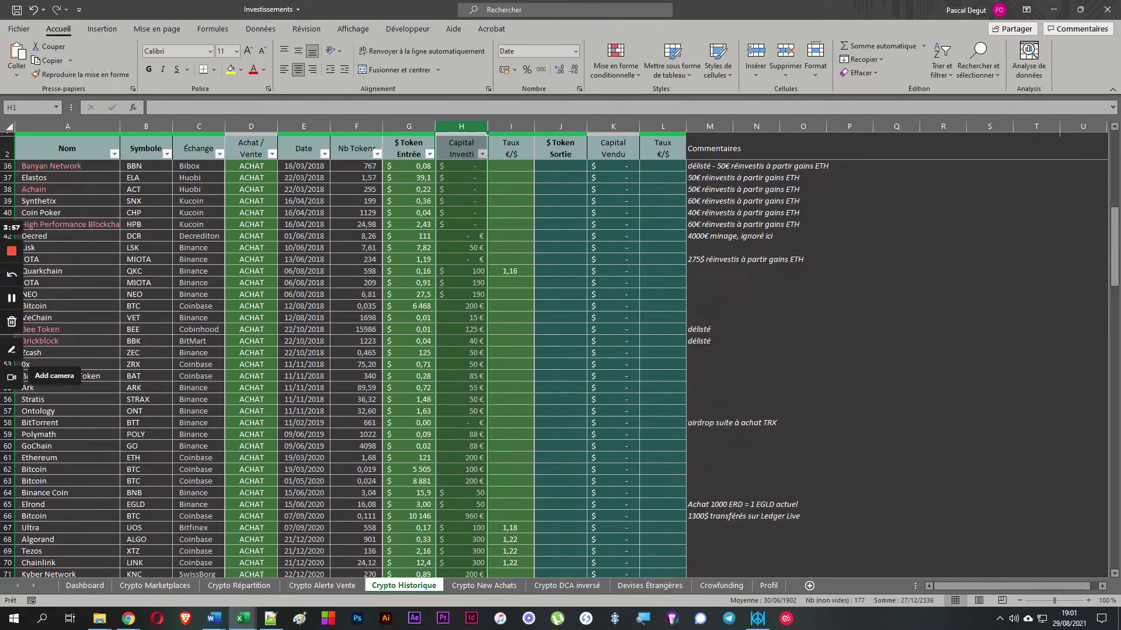
{"action": "scroll", "coordinate": [560, 371], "scroll_direction": "down", "scroll_amount": 14}
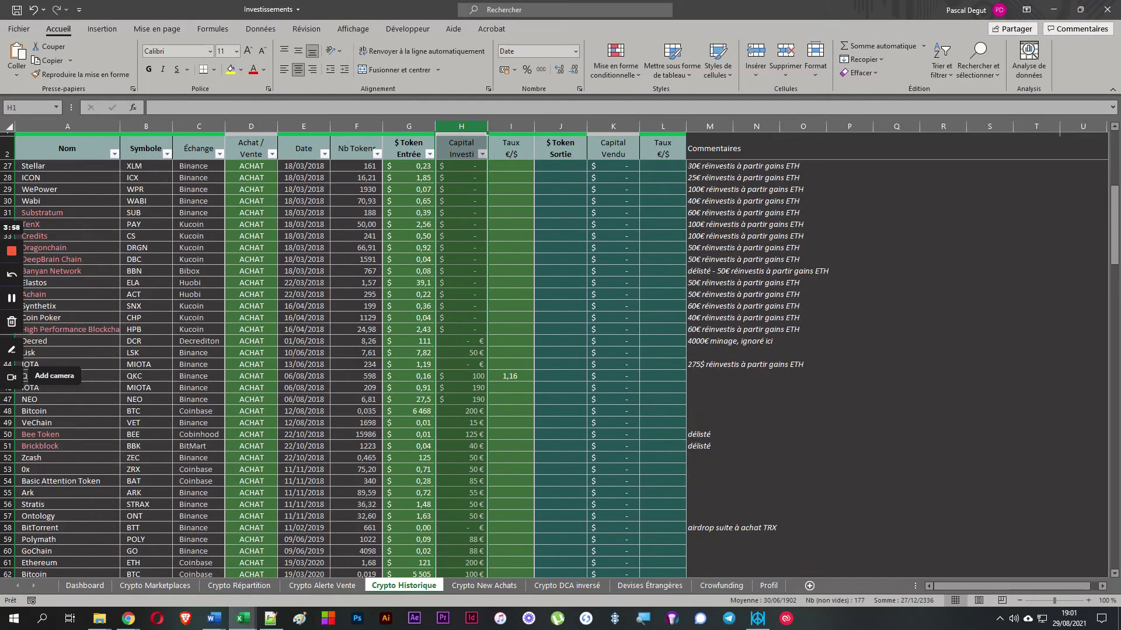
{"action": "scroll", "coordinate": [560, 371], "scroll_direction": "down", "scroll_amount": 14}
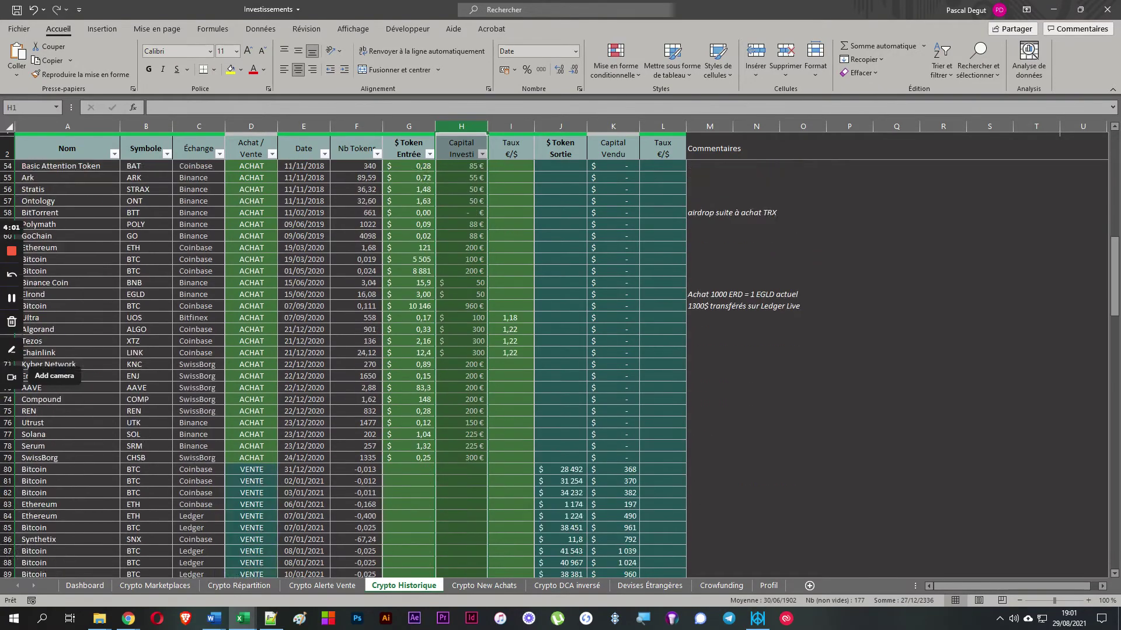
{"action": "scroll", "coordinate": [560, 371], "scroll_direction": "down", "scroll_amount": 20}
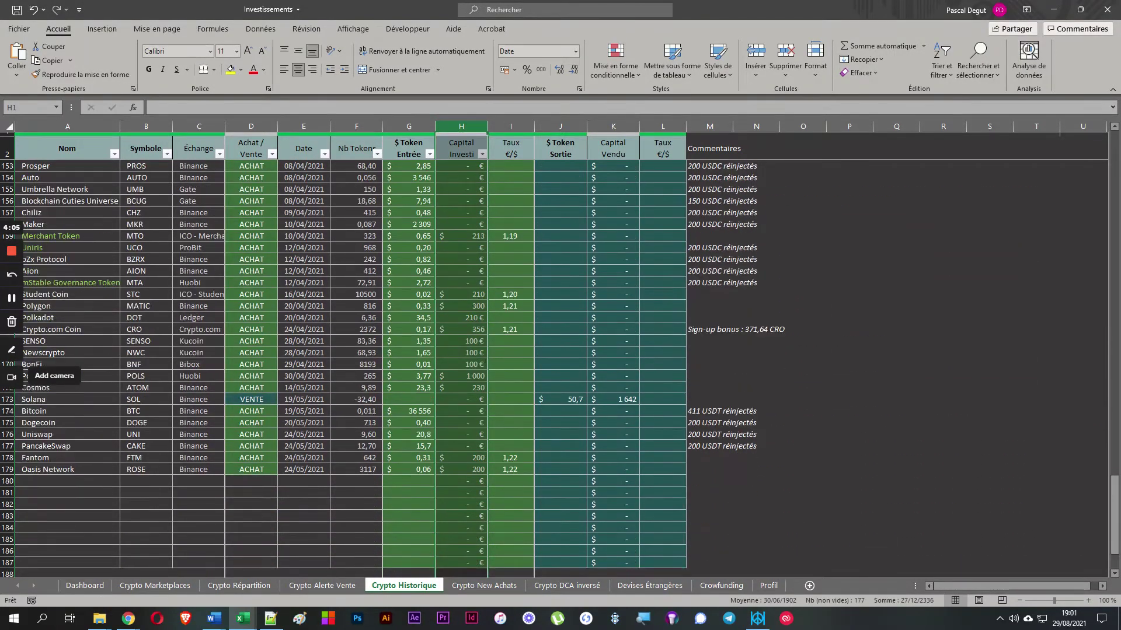
Step: Highlight the Capital Investi column, review its transactions, and select the Capital Investi total in the summary block
{"action": "mouse_move", "coordinate": [461, 133]}
{"action": "left_mouse_down"}
{"action": "mouse_move", "coordinate": [613, 131]}
{"action": "mouse_move", "coordinate": [453, 112]}
{"action": "mouse_move", "coordinate": [461, 126]}
{"action": "left_mouse_up"}
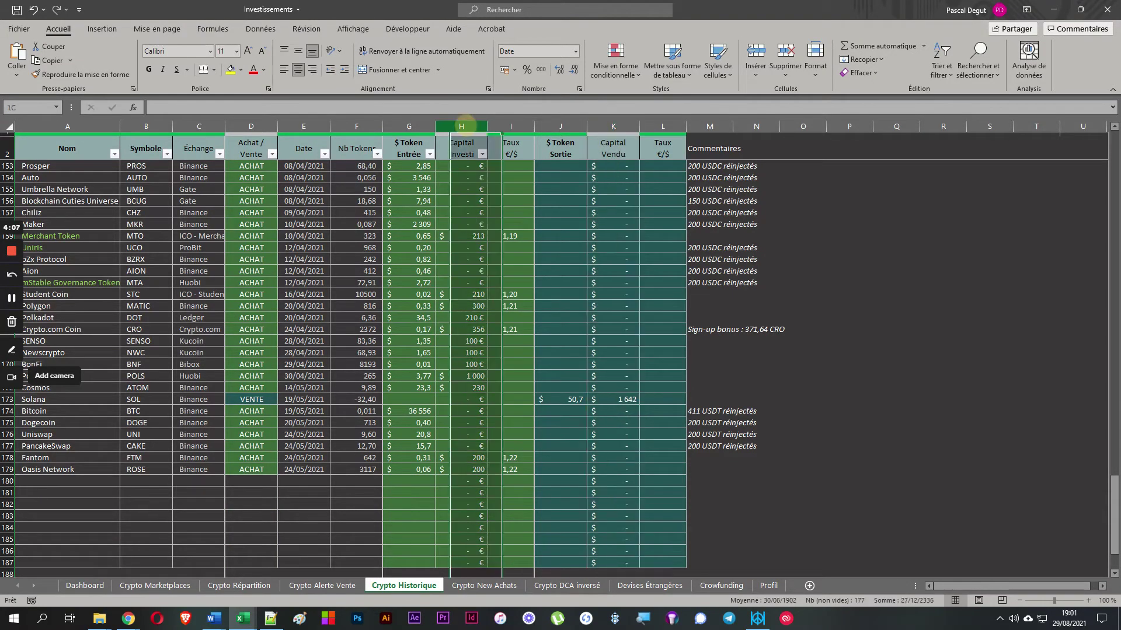
{"action": "scroll", "coordinate": [461, 126], "scroll_direction": "up", "scroll_amount": 20}
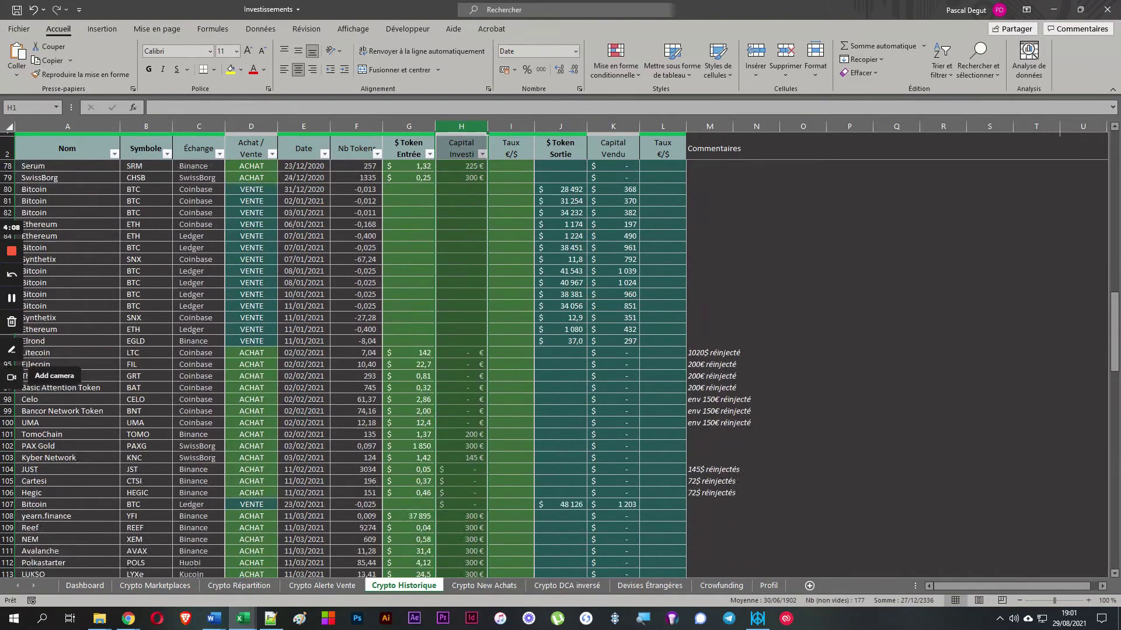
{"action": "scroll", "coordinate": [561, 350], "scroll_direction": "down", "scroll_amount": 20}
{"action": "scroll", "coordinate": [560, 350], "scroll_direction": "up", "scroll_amount": 7}
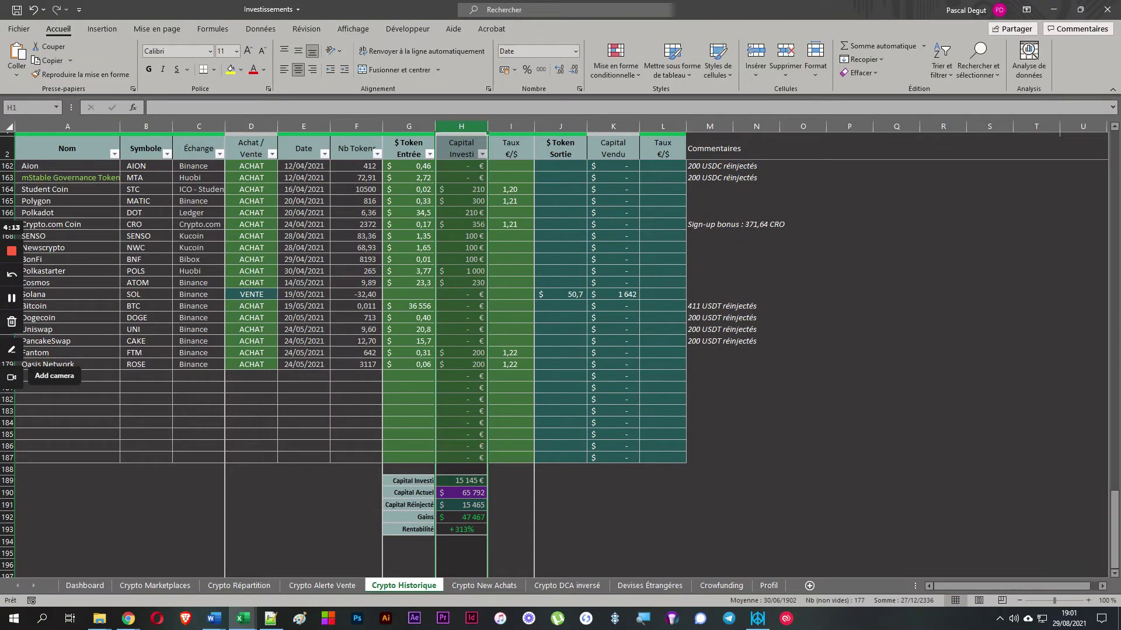
{"action": "left_click", "coordinate": [455, 480]}
{"action": "left_click", "coordinate": [627, 493]}
{"action": "left_click", "coordinate": [459, 480]}
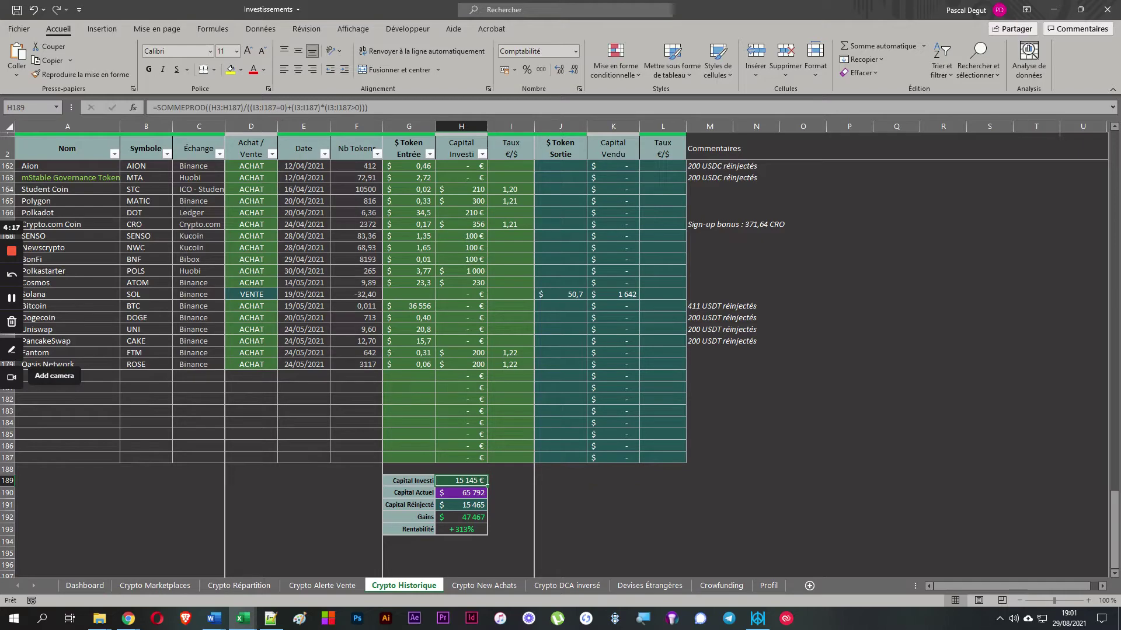
Step: Go back to the earliest euro purchases and select the Capital Investi and Taux €/$ cells of the 04/03/2017 Bitcoin row
{"action": "scroll", "coordinate": [460, 479], "scroll_direction": "up", "scroll_amount": 20}
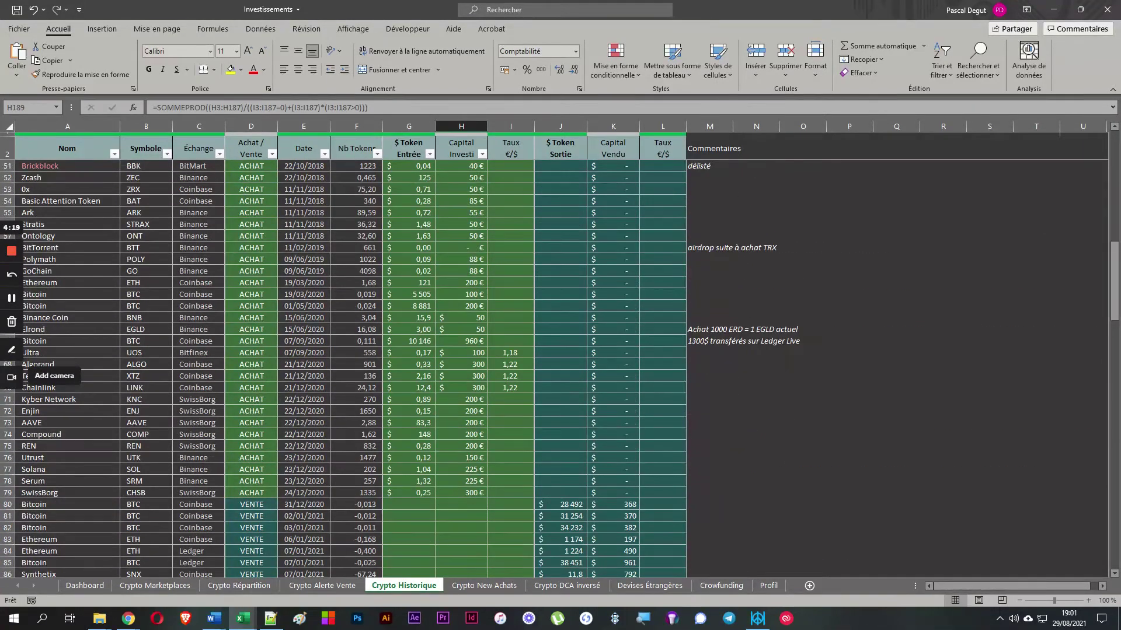
{"action": "left_click", "coordinate": [467, 198]}
{"action": "scroll", "coordinate": [467, 199], "scroll_direction": "up", "scroll_amount": 9}
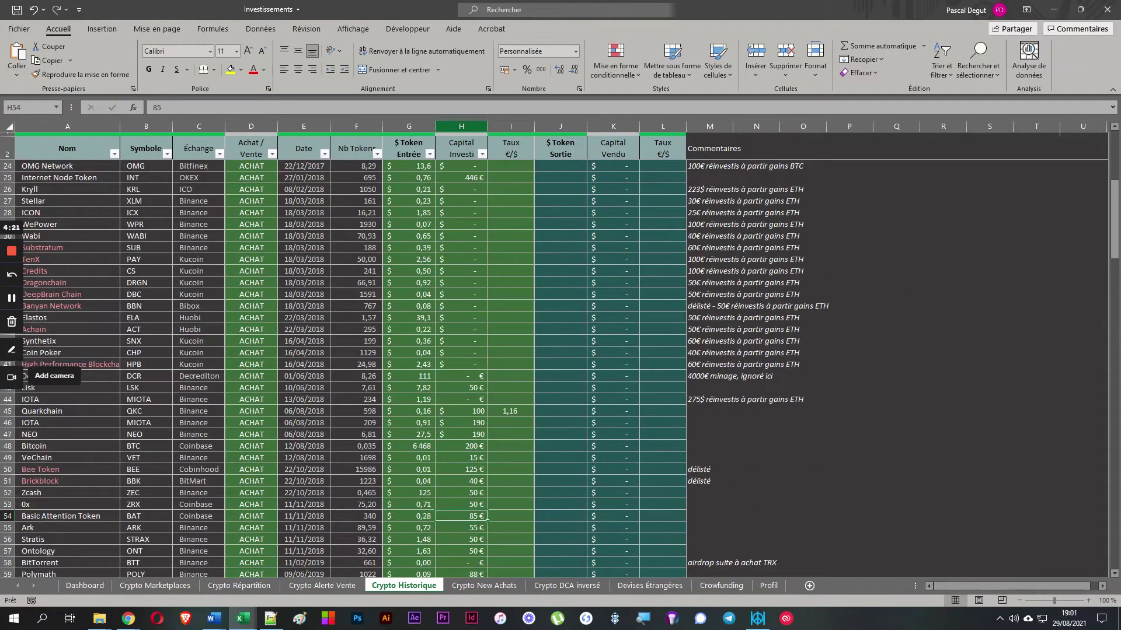
{"action": "scroll", "coordinate": [467, 350], "scroll_direction": "up", "scroll_amount": 7}
{"action": "left_click", "coordinate": [470, 177]}
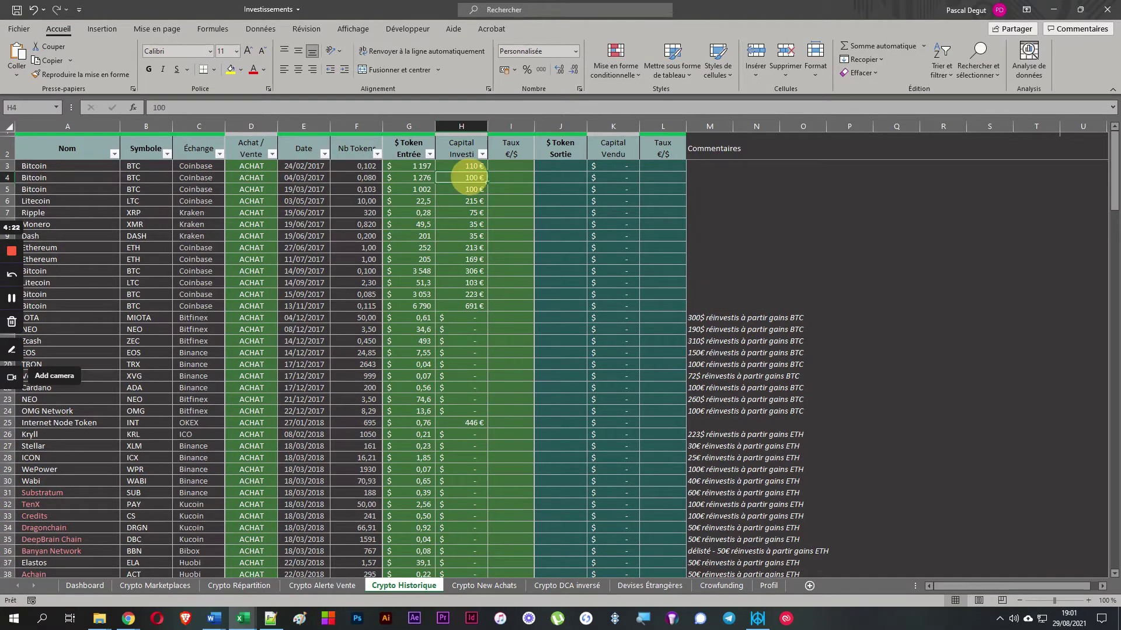
{"action": "left_click", "coordinate": [514, 177]}
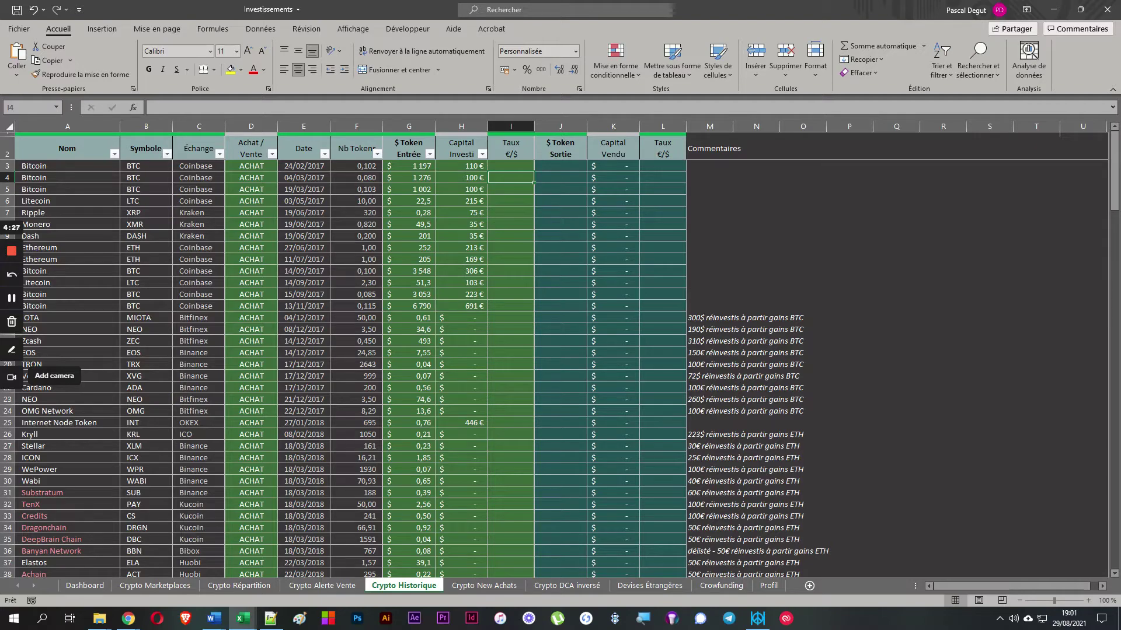
Step: Inspect the Capital Investi and Taux €/$ cells of the Quarkchain purchase made in dollars
{"action": "scroll", "coordinate": [467, 239], "scroll_direction": "down", "scroll_amount": 12}
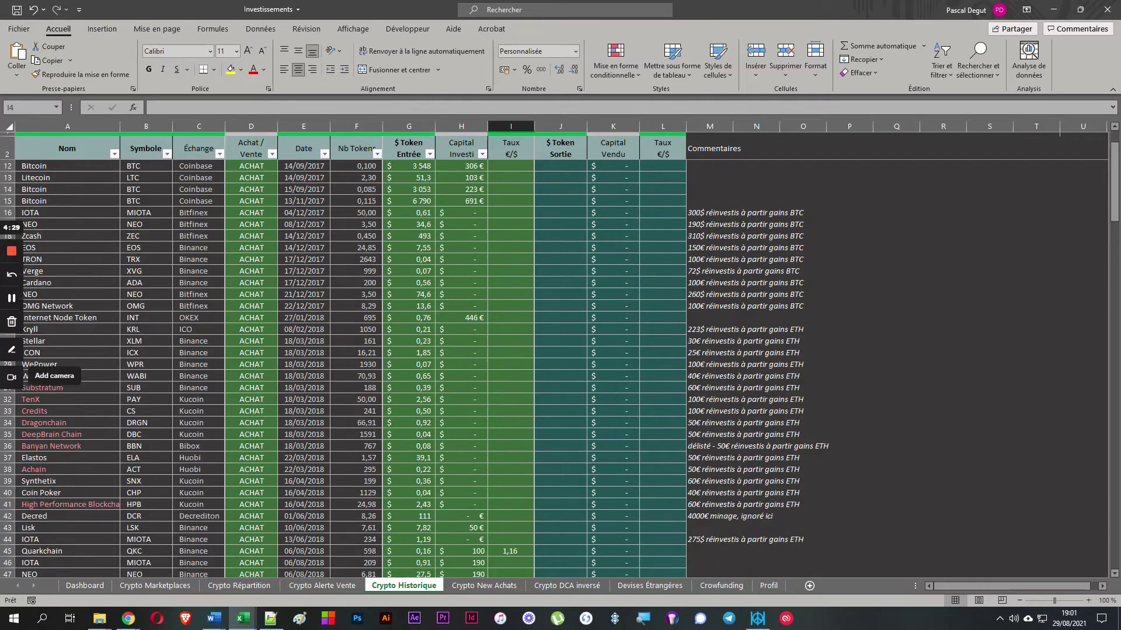
{"action": "left_click", "coordinate": [467, 237]}
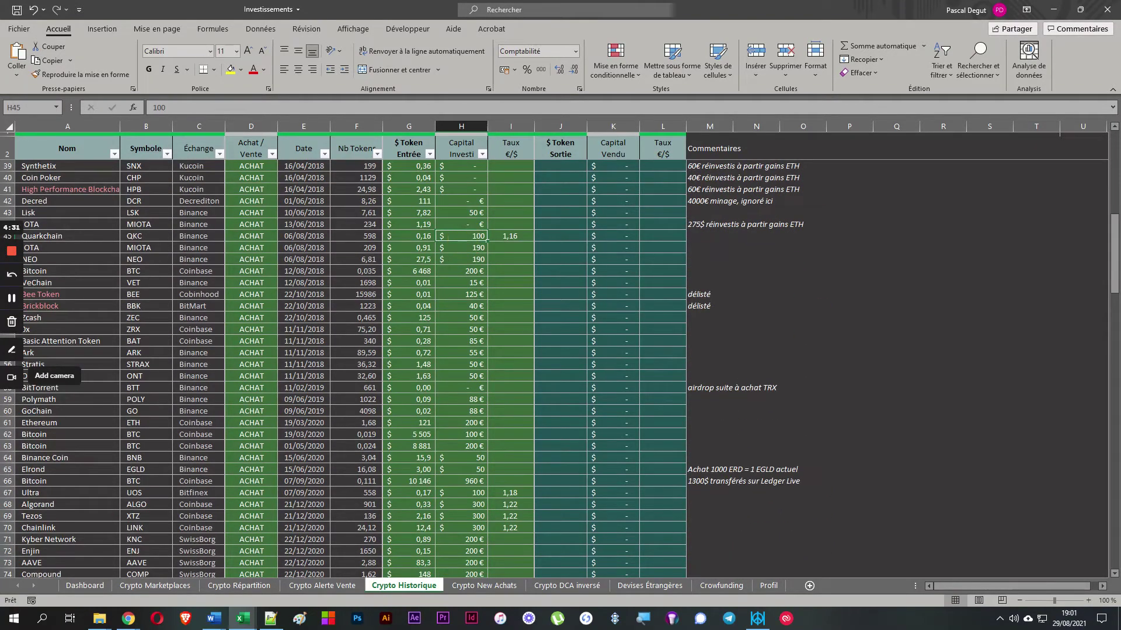
{"action": "left_click", "coordinate": [509, 235]}
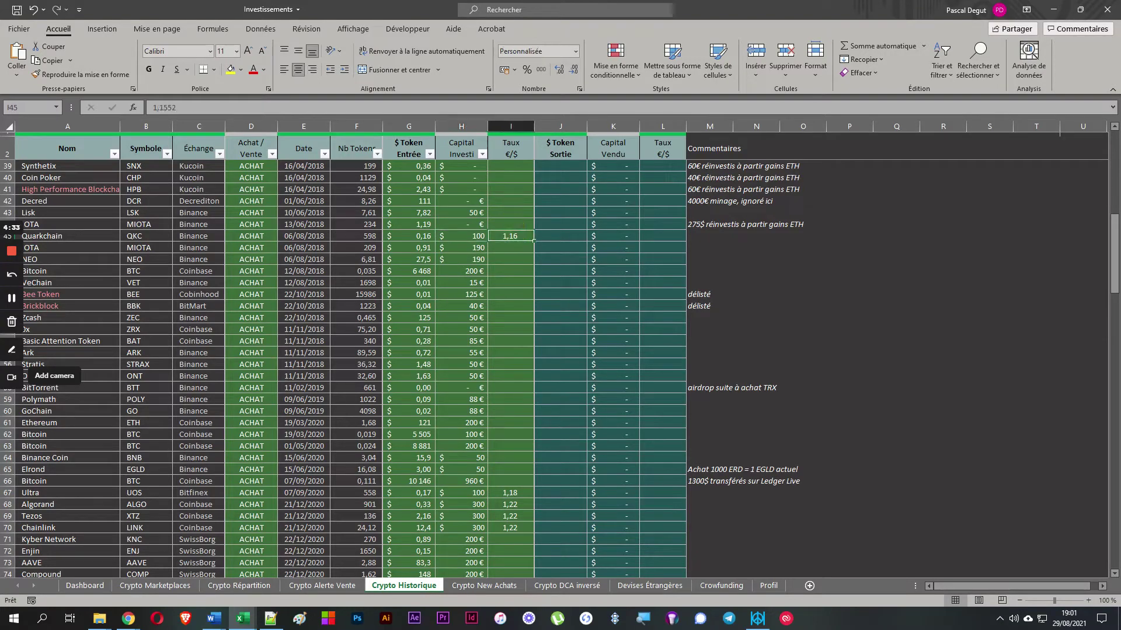
Step: Inspect the Capital Investi total's formula and highlight the whole Capital Investi column again
{"action": "scroll", "coordinate": [509, 234], "scroll_direction": "down", "scroll_amount": 20}
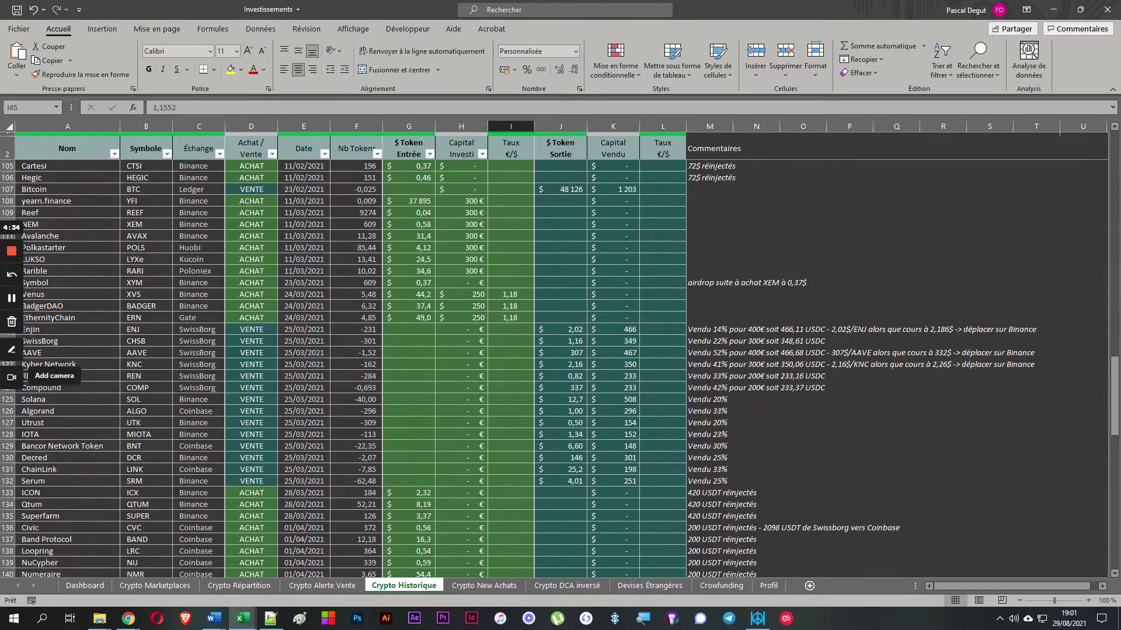
{"action": "left_click", "coordinate": [449, 446]}
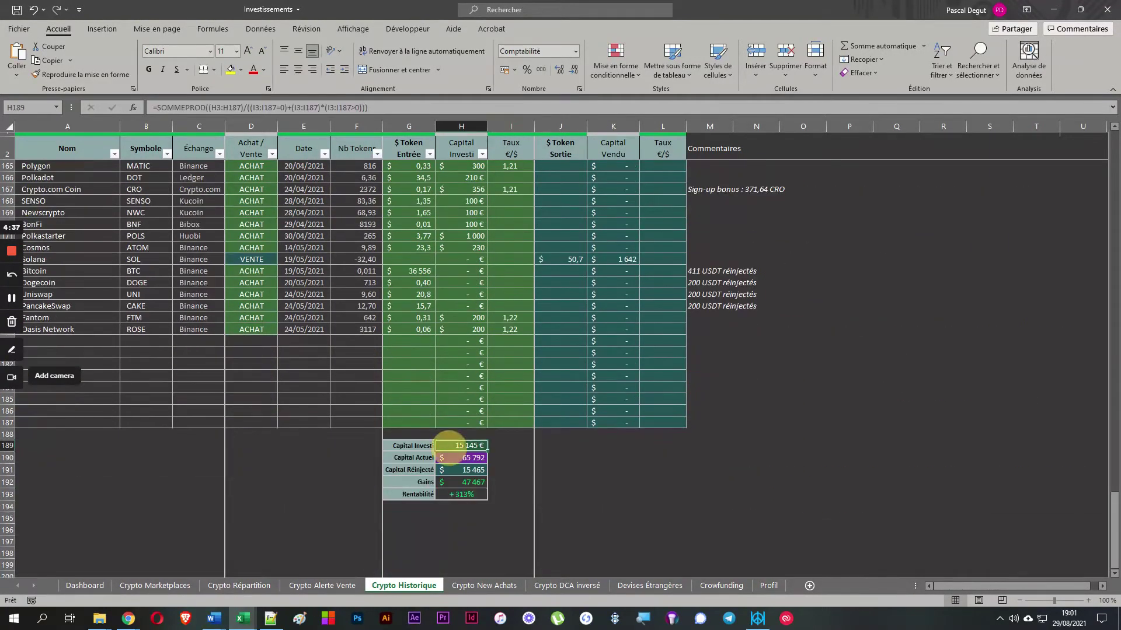
{"action": "scroll", "coordinate": [449, 447], "scroll_direction": "up", "scroll_amount": 6}
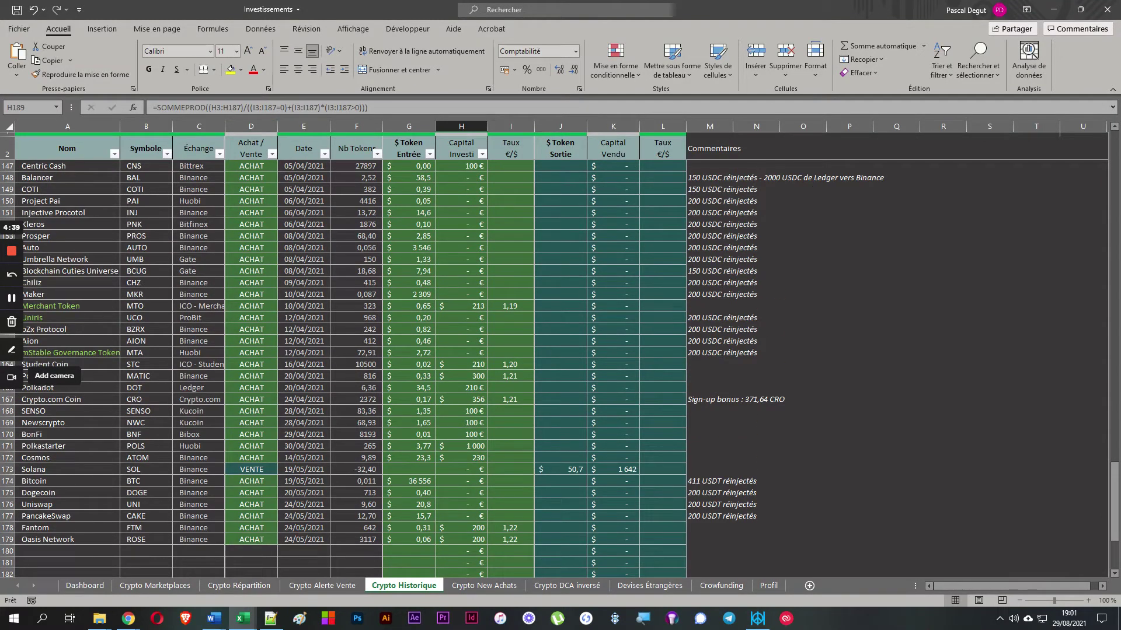
{"action": "left_click", "coordinate": [461, 126]}
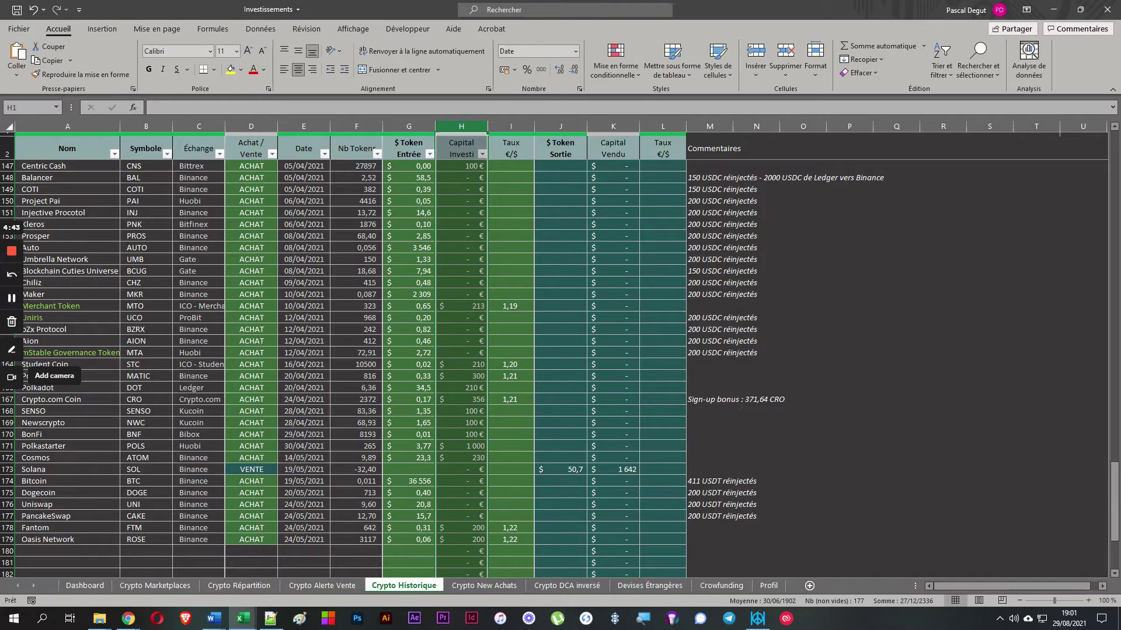
Step: Inspect the Merchant Token purchase's dollar Capital Investi amount and its Taux €/$ value
{"action": "left_click", "coordinate": [511, 316]}
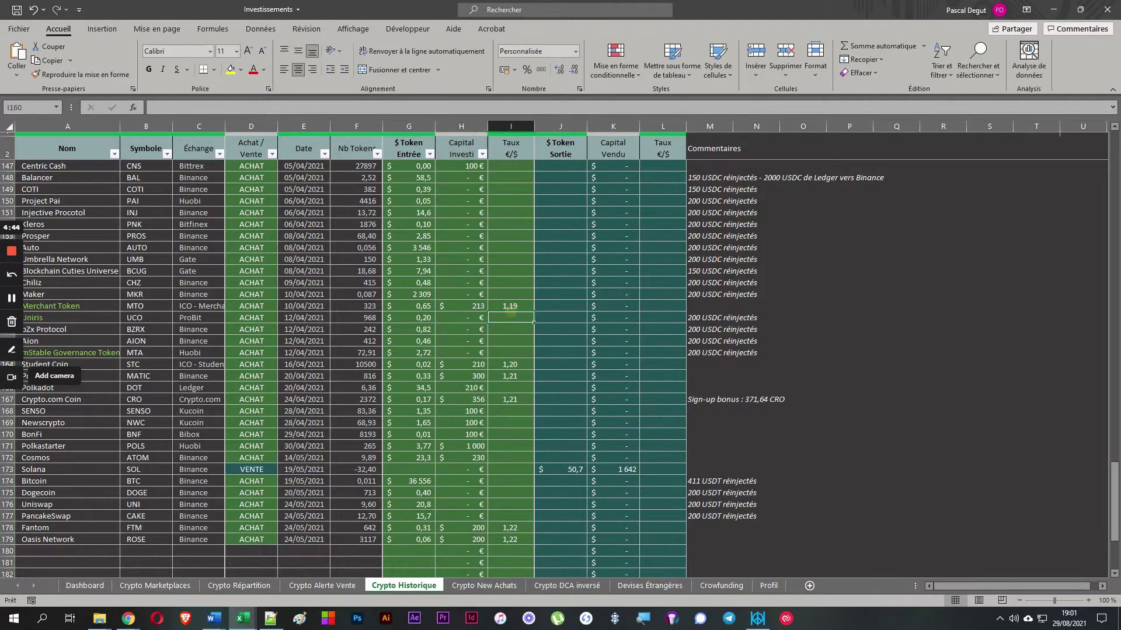
{"action": "left_click", "coordinate": [463, 306]}
{"action": "left_click", "coordinate": [510, 306]}
{"action": "scroll", "coordinate": [511, 305], "scroll_direction": "up", "scroll_amount": 8}
{"action": "scroll", "coordinate": [561, 368], "scroll_direction": "up", "scroll_amount": 1}
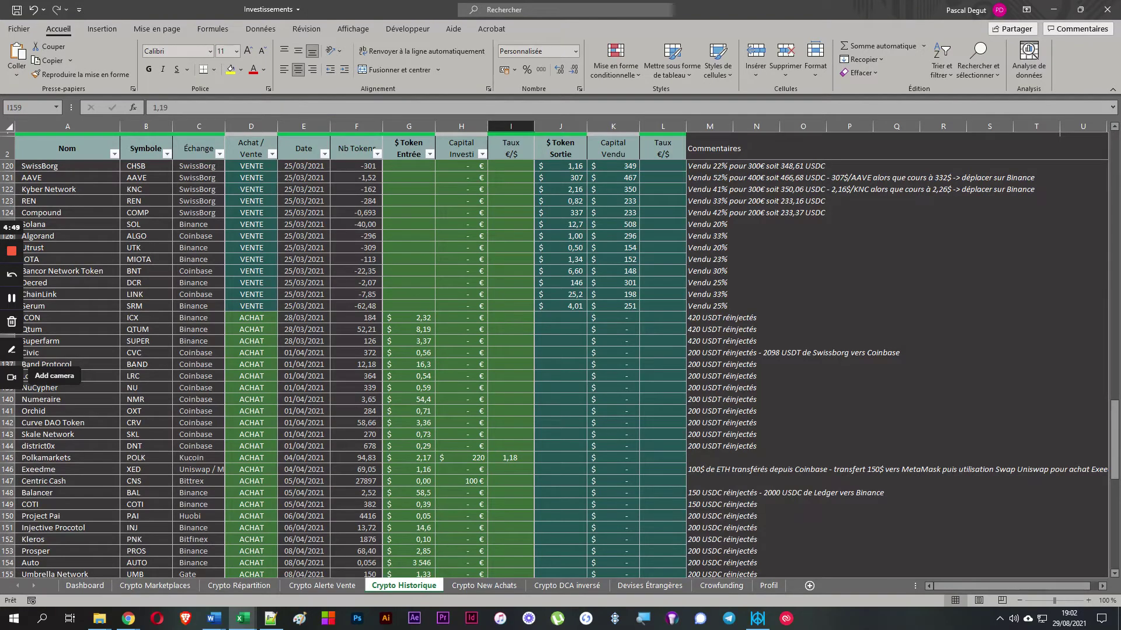
{"action": "left_click", "coordinate": [463, 481]}
{"action": "left_click", "coordinate": [511, 481]}
{"action": "type", "text": "1"}
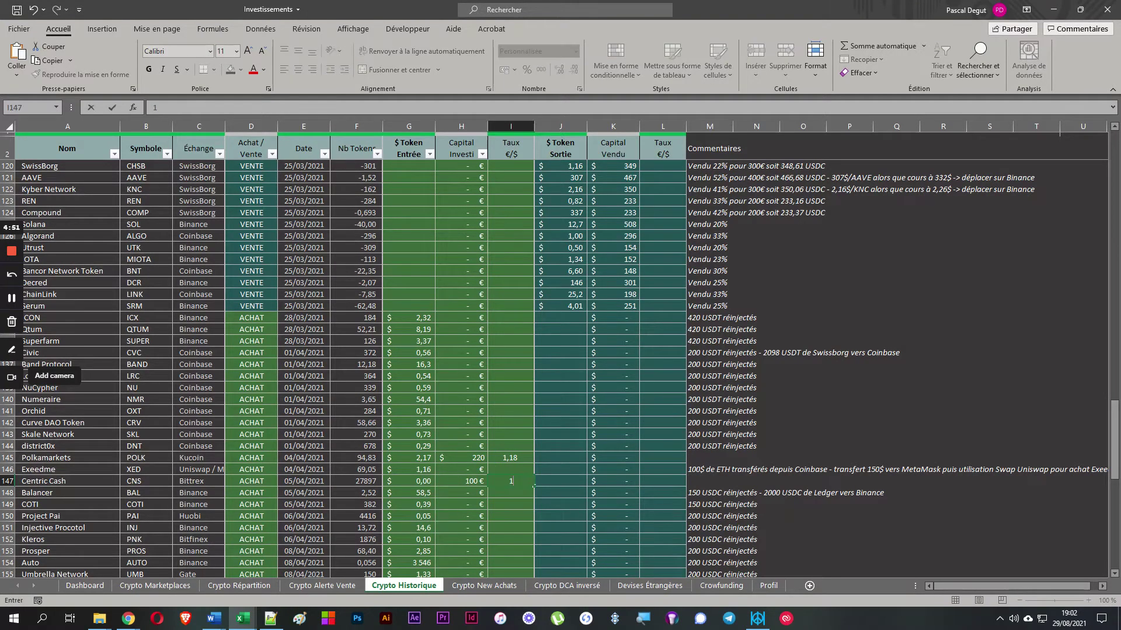
{"action": "key", "text": "Escape"}
Step: Compare the Capital Investi and Taux €/$ cells of the Polkamarkets dollar purchase with those of the Centric Cash euro purchase
{"action": "scroll", "coordinate": [534, 485], "scroll_direction": "down", "scroll_amount": 14}
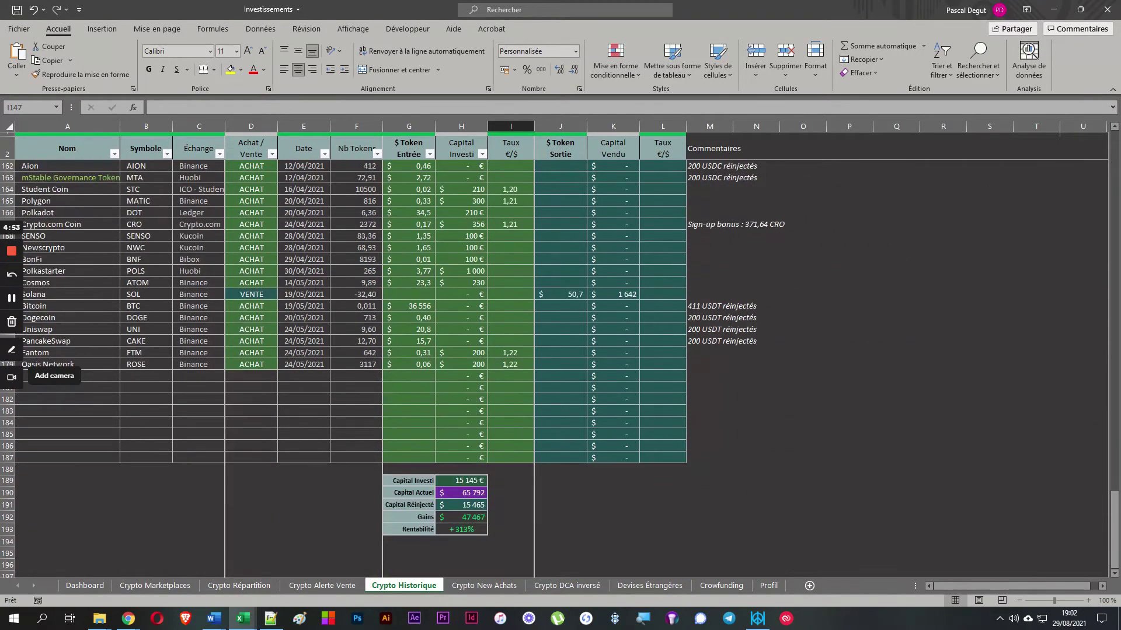
{"action": "scroll", "coordinate": [534, 486], "scroll_direction": "up", "scroll_amount": 10}
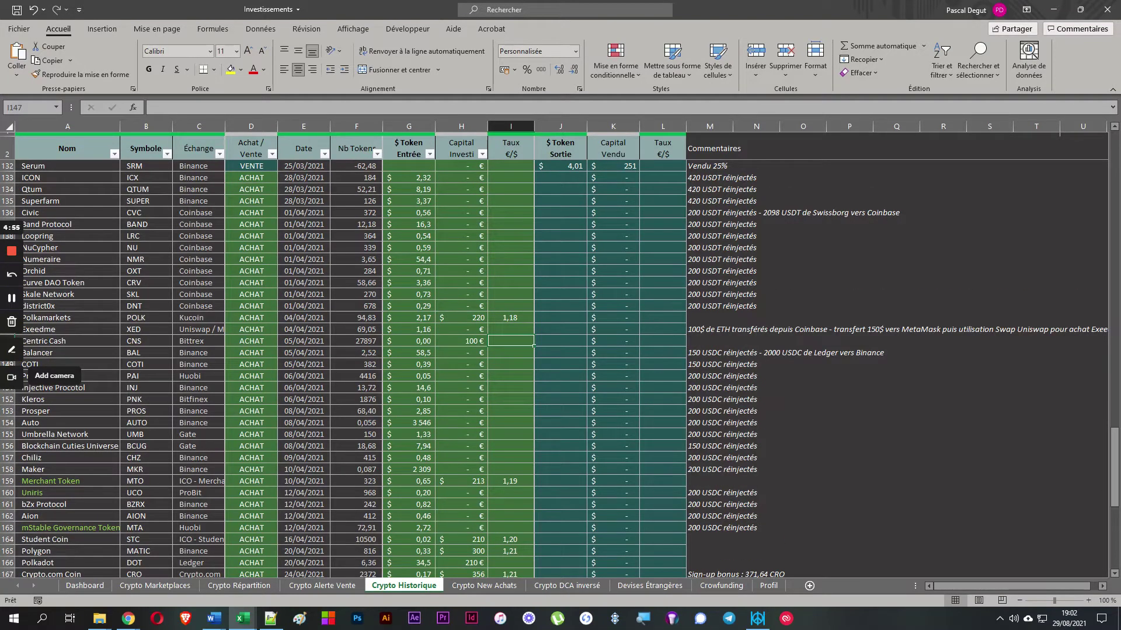
{"action": "left_click", "coordinate": [467, 317]}
{"action": "left_click", "coordinate": [501, 317]}
{"action": "left_click", "coordinate": [500, 342]}
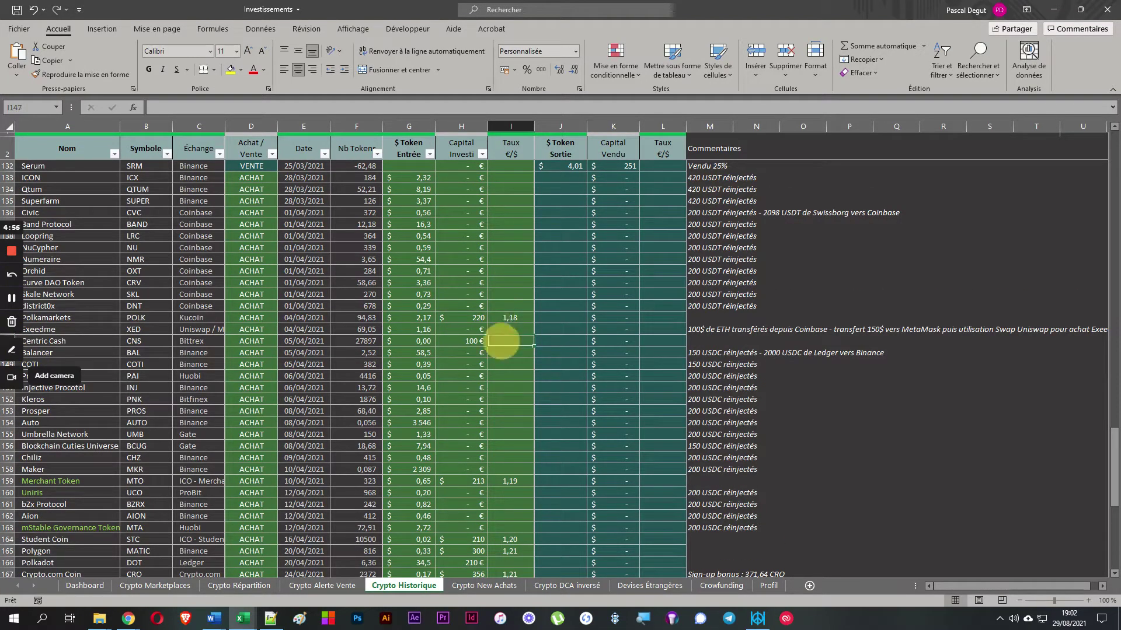
{"action": "left_click", "coordinate": [467, 342]}
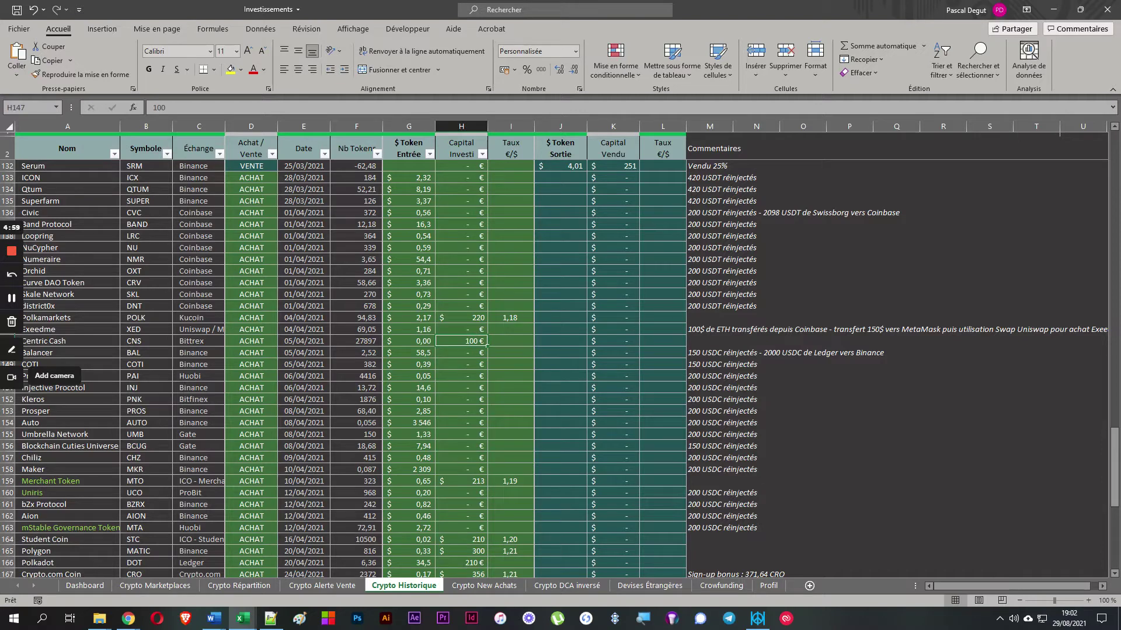
{"action": "scroll", "coordinate": [466, 344], "scroll_direction": "down", "scroll_amount": 1}
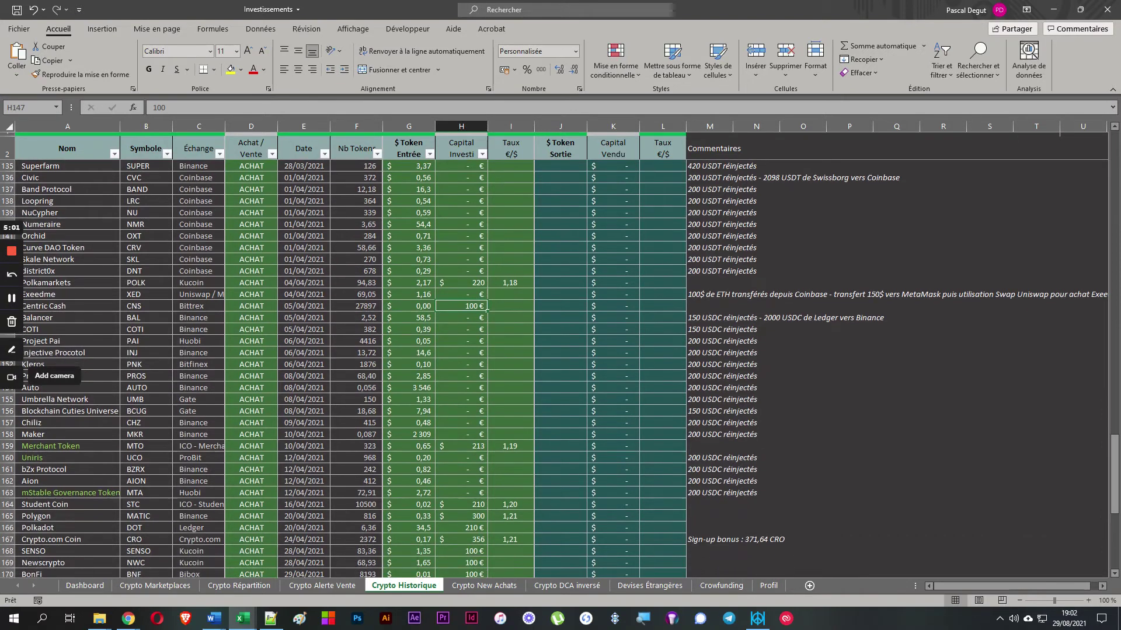
Step: Select the Capital Investi total and examine the ranges in its SOMMEPROD formula, leaving it unedited
{"action": "key", "text": "ctrl+Down"}
{"action": "key", "text": "ctrl+Down"}
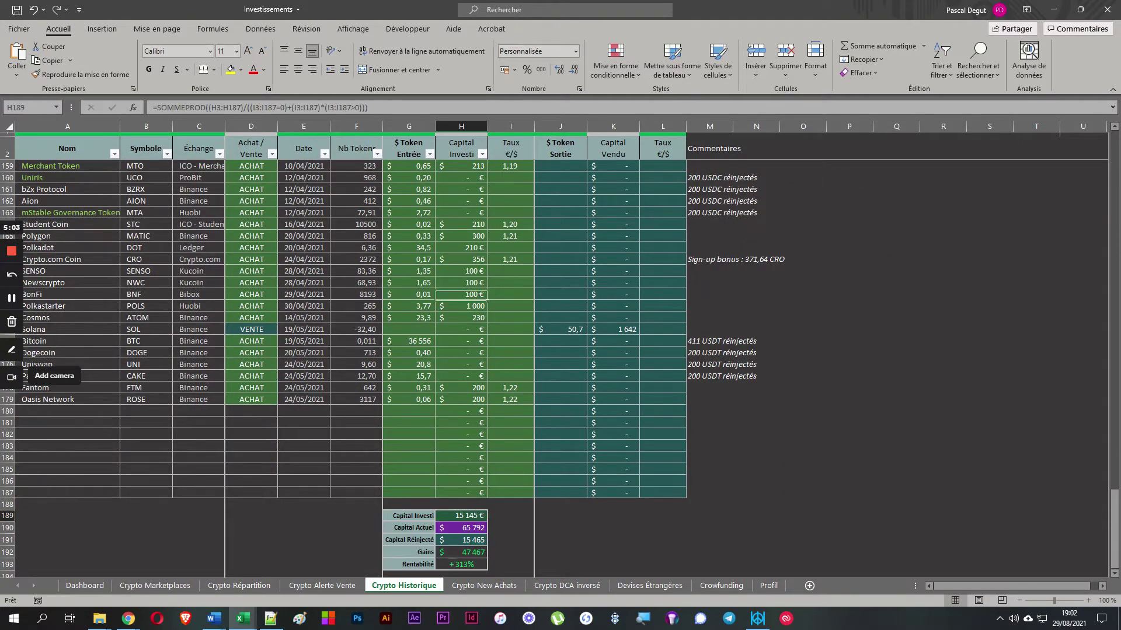
{"action": "left_click", "coordinate": [259, 111]}
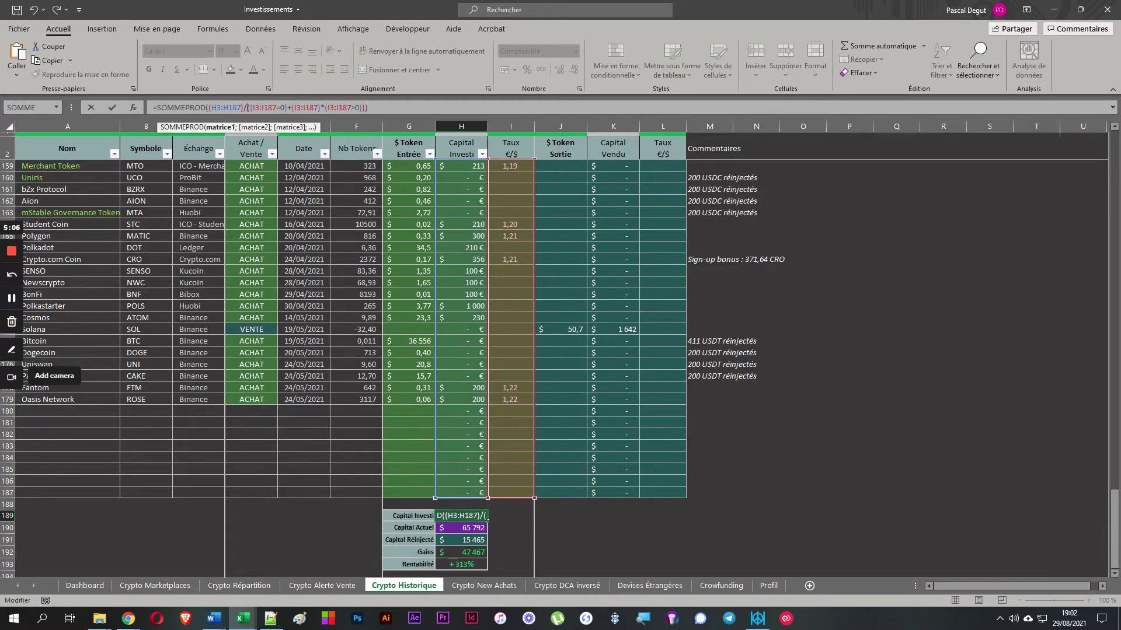
{"action": "left_click", "coordinate": [248, 107]}
{"action": "key", "text": "Escape"}
Step: Switch to the crypto-excel workbook to view its Taux €/$ column, and return to the Investissements workbook
{"action": "key", "text": "alt+Tab"}
{"action": "left_click", "coordinate": [583, 222]}
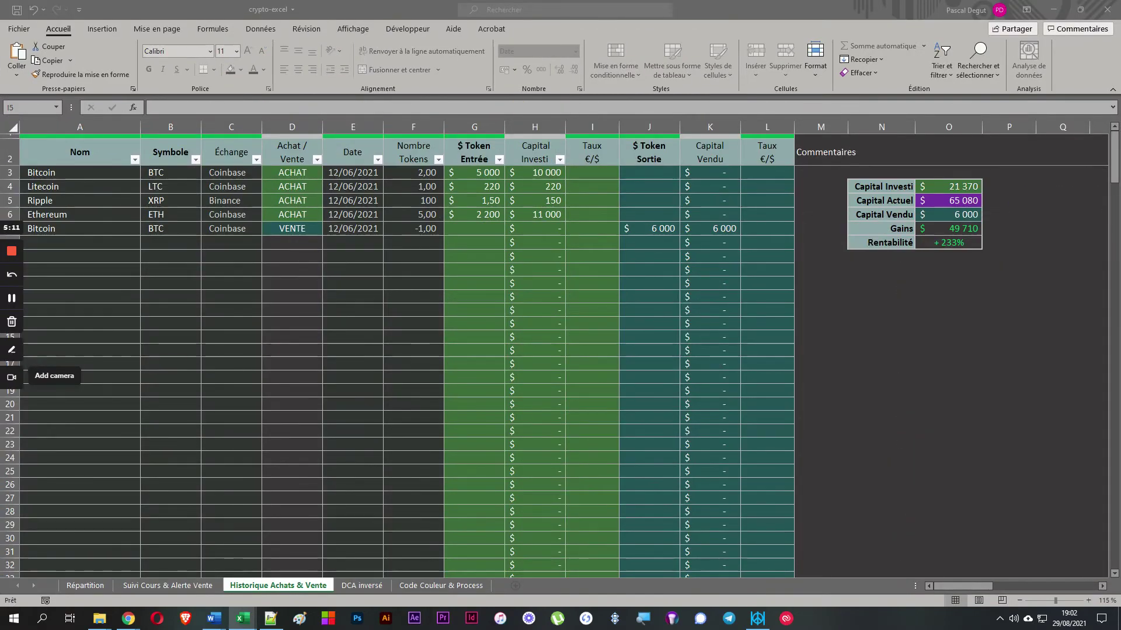
{"action": "key", "text": "alt+Tab"}
Step: Step through the purchase Taux €/$ cells around the April 2021 transactions and select that column's header
{"action": "left_click", "coordinate": [511, 220]}
{"action": "key", "text": "Down"}
{"action": "key", "text": "Down"}
{"action": "key", "text": "Down"}
{"action": "key", "text": "Down"}
{"action": "key", "text": "Down"}
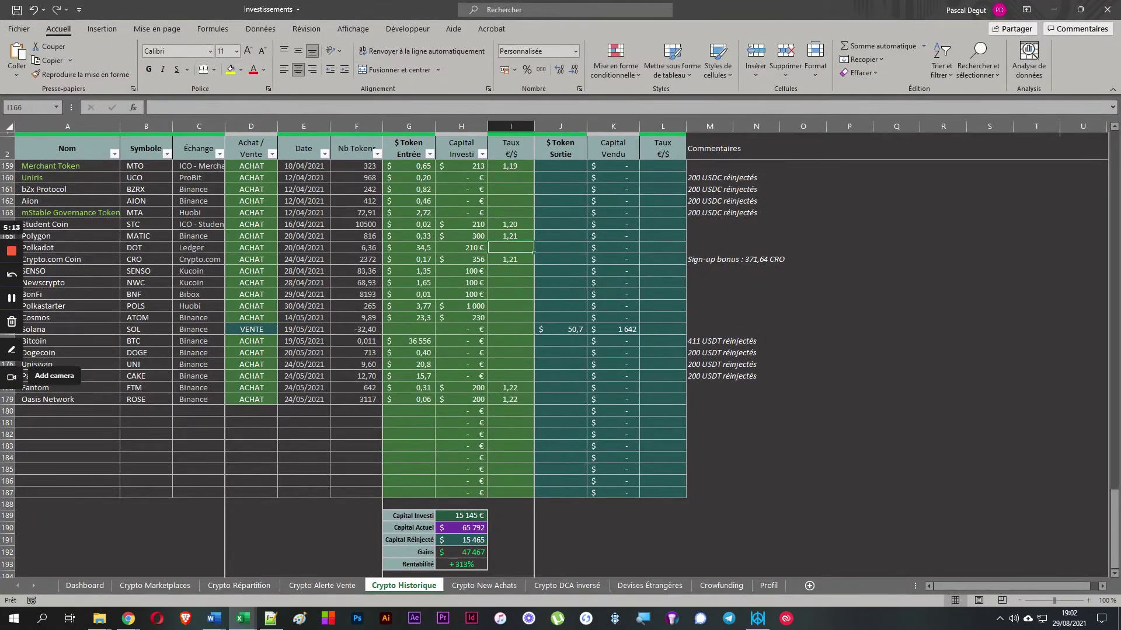
{"action": "scroll", "coordinate": [511, 350], "scroll_direction": "up", "scroll_amount": 5}
{"action": "left_click", "coordinate": [511, 148]}
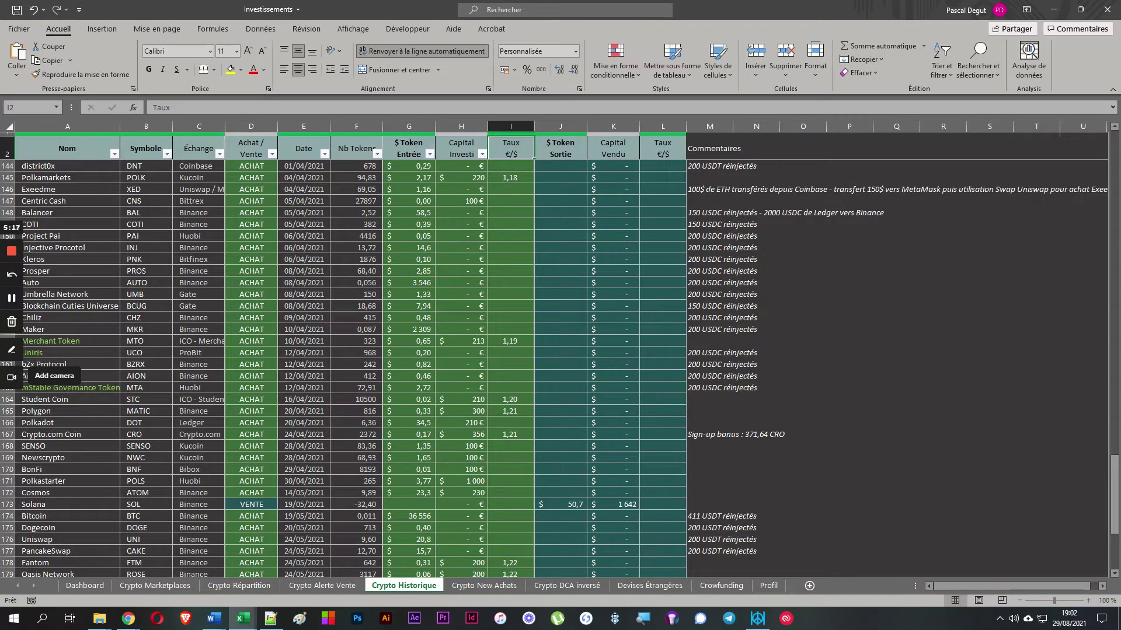
{"action": "scroll", "coordinate": [511, 350], "scroll_direction": "down", "scroll_amount": 5}
{"action": "scroll", "coordinate": [511, 350], "scroll_direction": "up", "scroll_amount": 5}
Step: Review Merchant Token's exchange rate and invested dollar capital, and select the Capital Investi total that uses them
{"action": "left_click", "coordinate": [510, 341]}
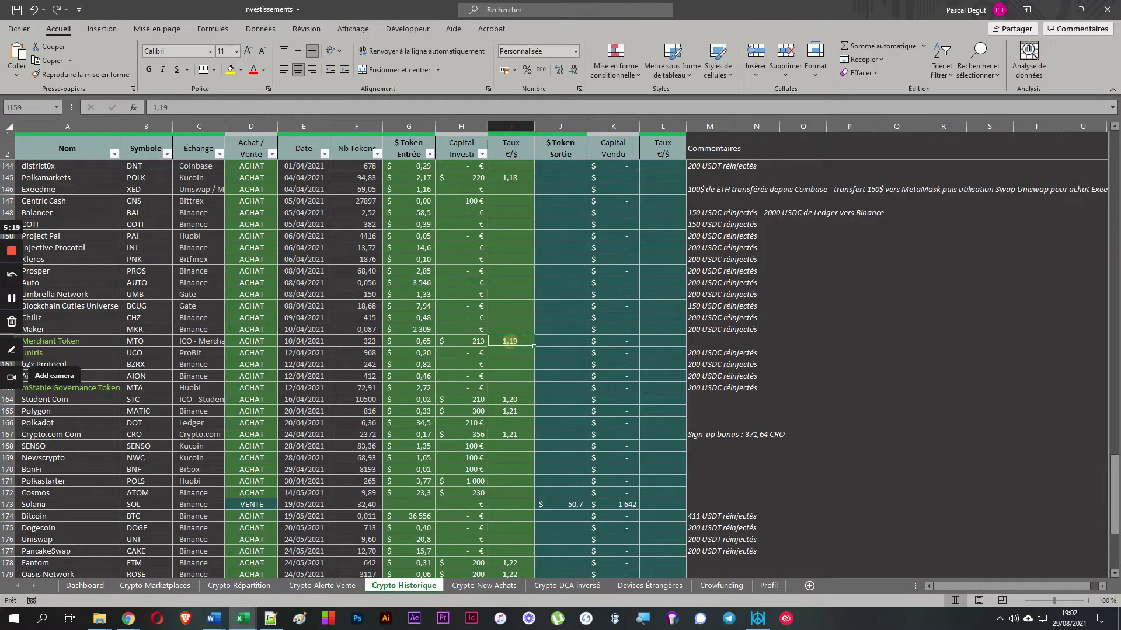
{"action": "left_click", "coordinate": [464, 340]}
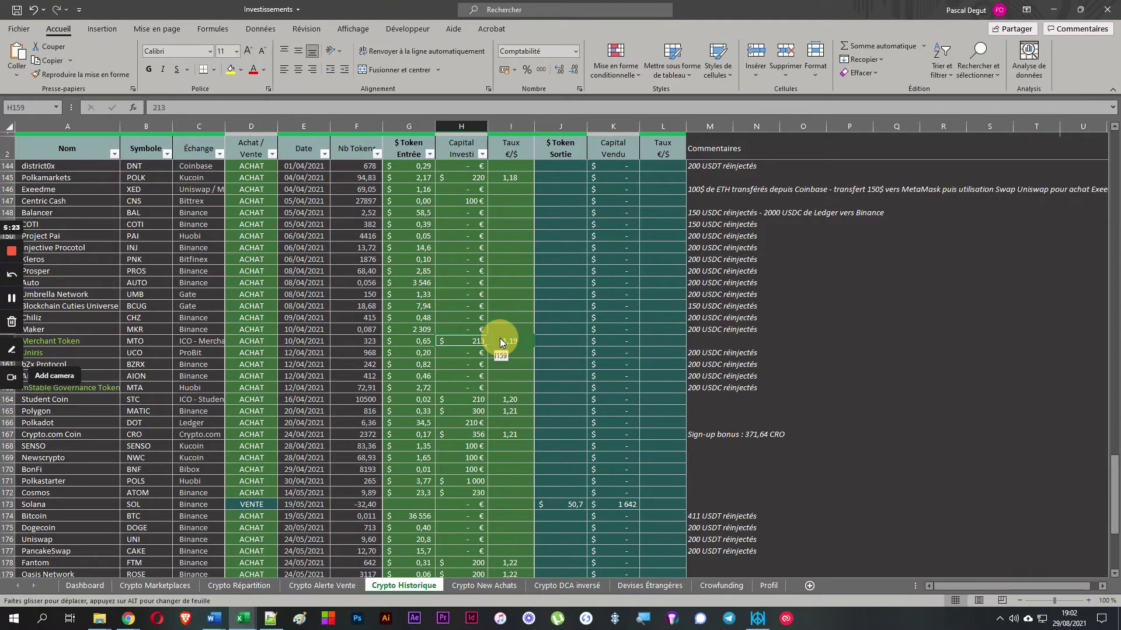
{"action": "scroll", "coordinate": [470, 335], "scroll_direction": "down", "scroll_amount": 8}
{"action": "left_click", "coordinate": [461, 411]}
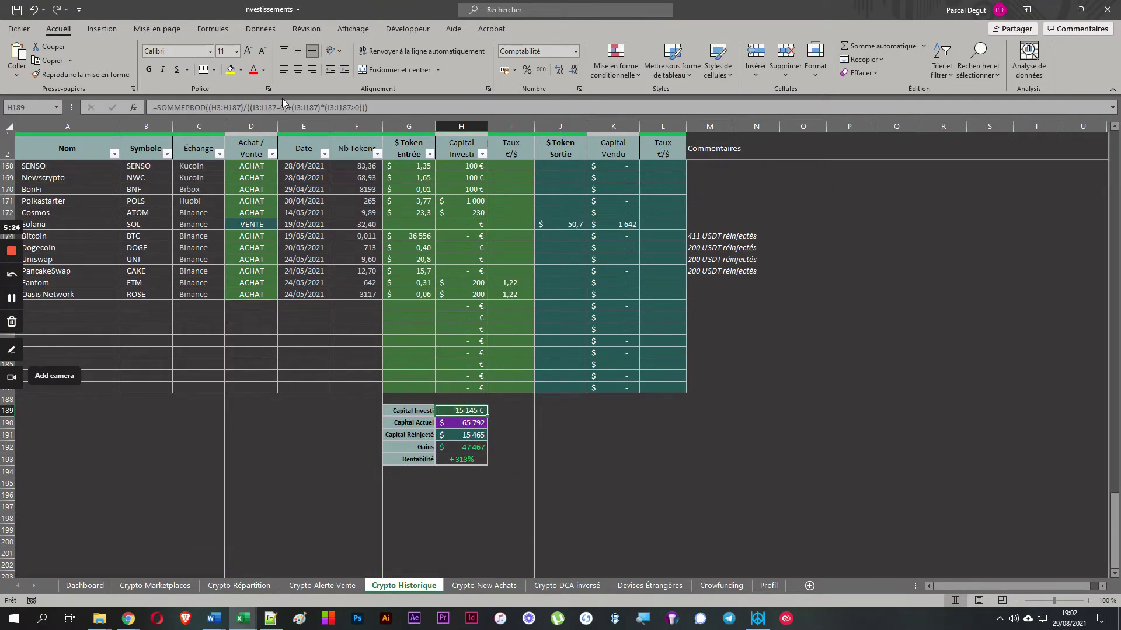
Step: Switch to the browser's "taux euro dollar" Google search results and highlight the "1 Euro égal" text
{"action": "key", "text": "alt+Tab"}
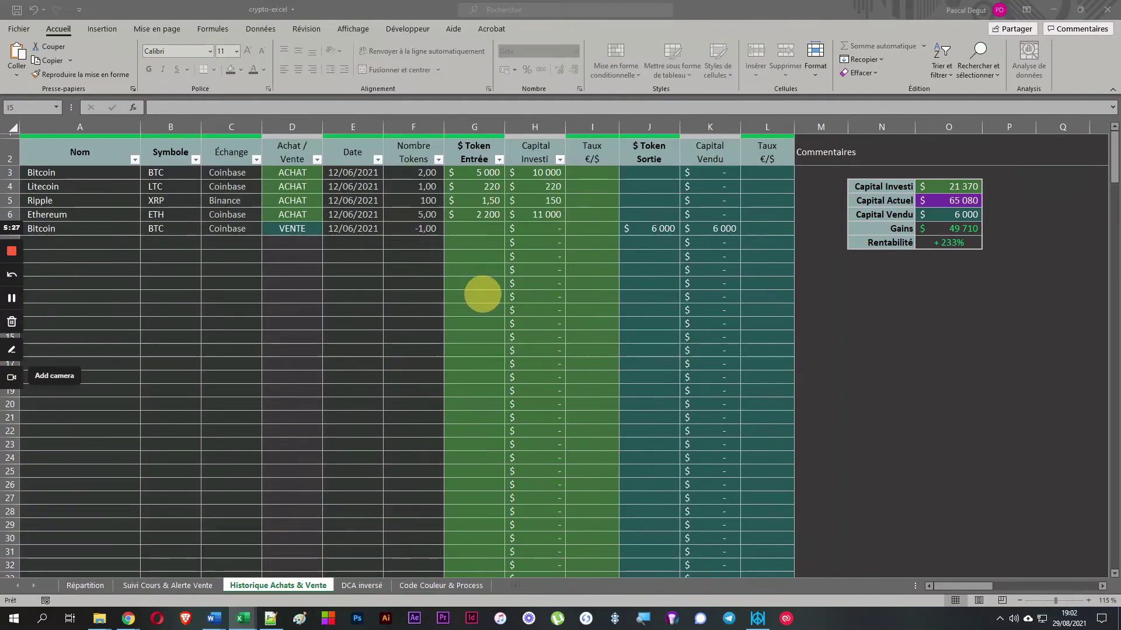
{"action": "left_click", "coordinate": [1062, 9]}
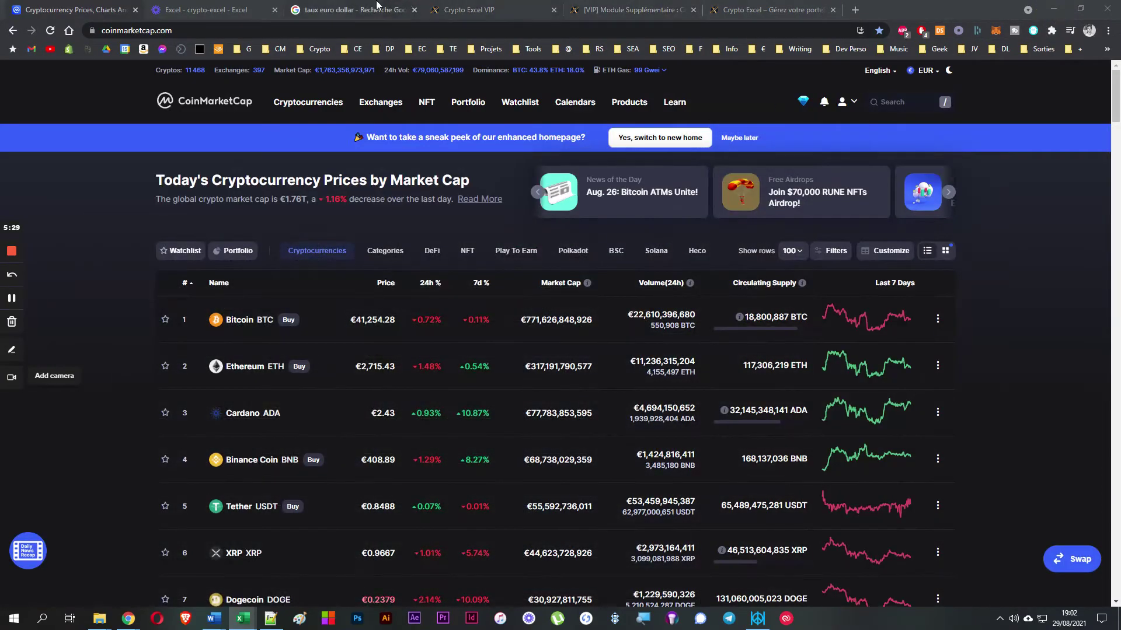
{"action": "left_click", "coordinate": [373, 9]}
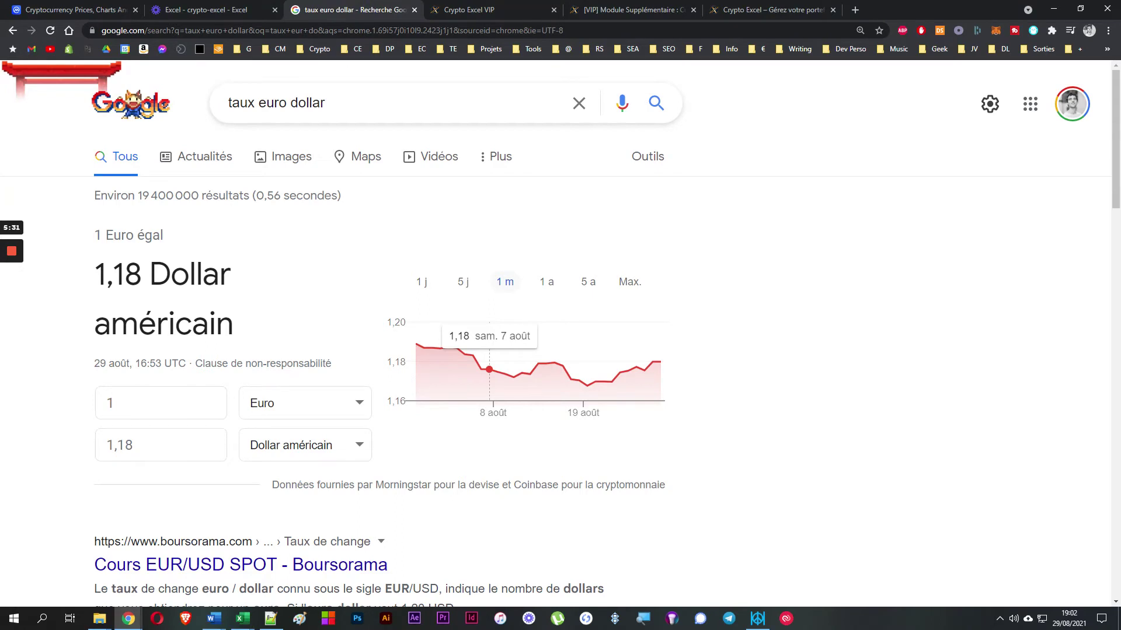
{"action": "left_click_drag", "start_coordinate": [95, 234], "coordinate": [168, 234]}
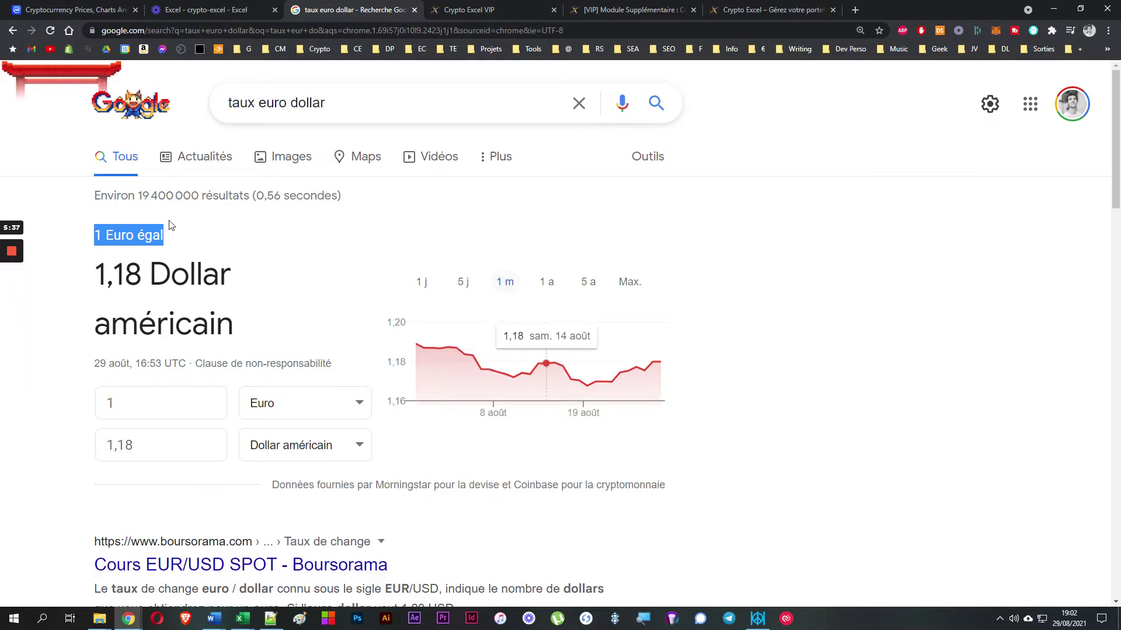
Step: Switch back to the Investissements workbook and check Student Coin's Taux €/$ against the euro-dollar rate in the browser
{"action": "key", "text": "alt+Tab"}
{"action": "double_click", "coordinate": [82, 178]}
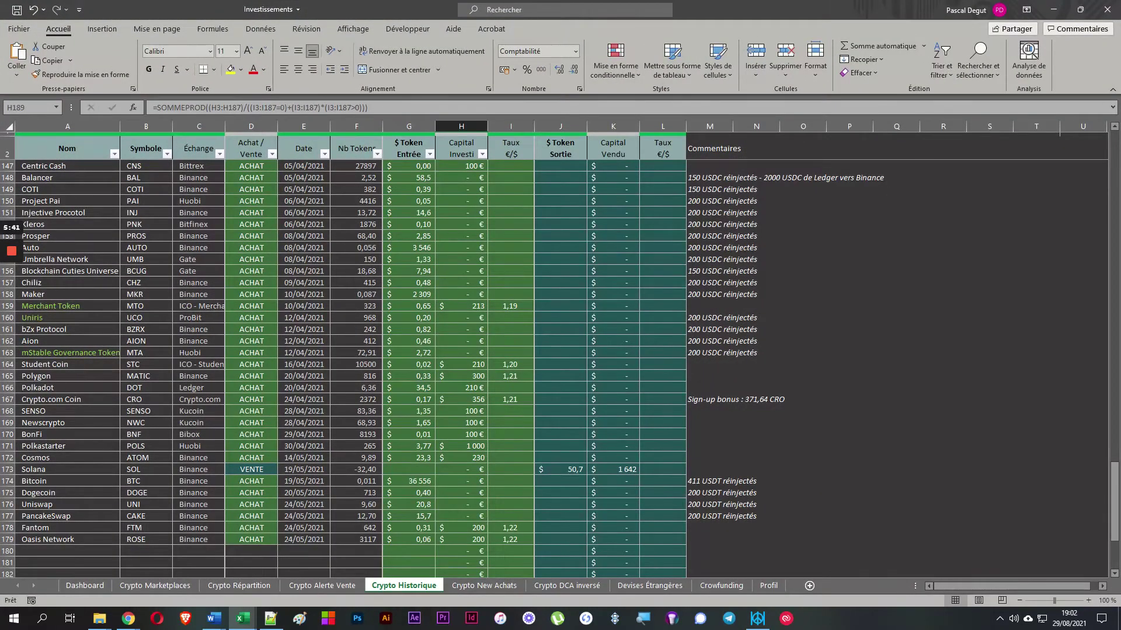
{"action": "scroll", "coordinate": [450, 362], "scroll_direction": "down", "scroll_amount": 8}
{"action": "scroll", "coordinate": [467, 363], "scroll_direction": "up", "scroll_amount": 8}
{"action": "left_click", "coordinate": [511, 365]}
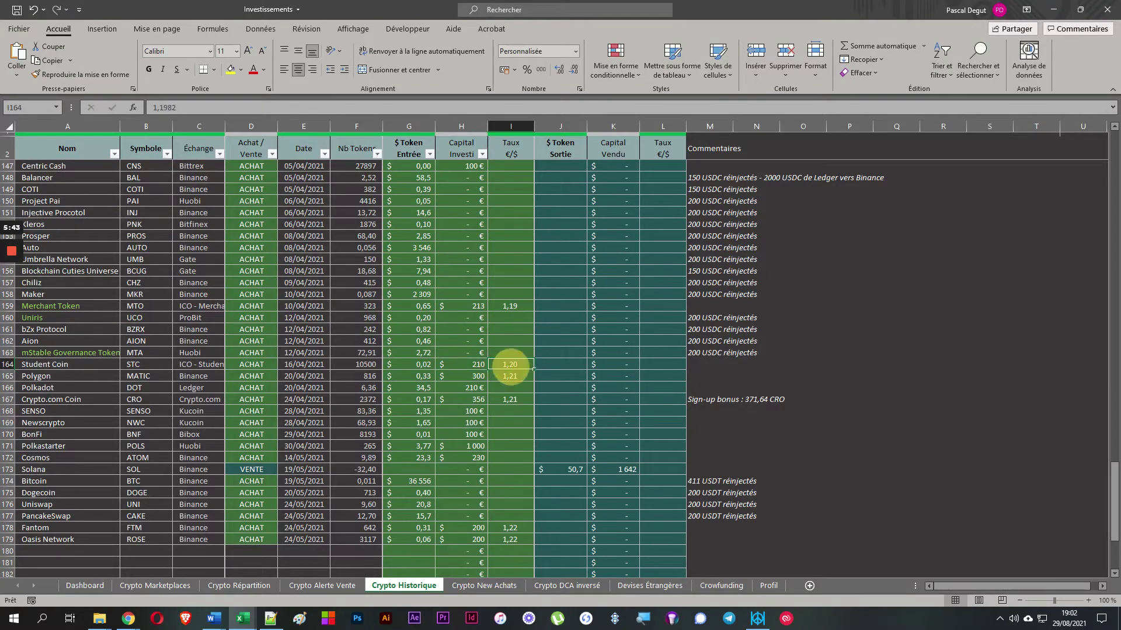
{"action": "double_click", "coordinate": [237, 12]}
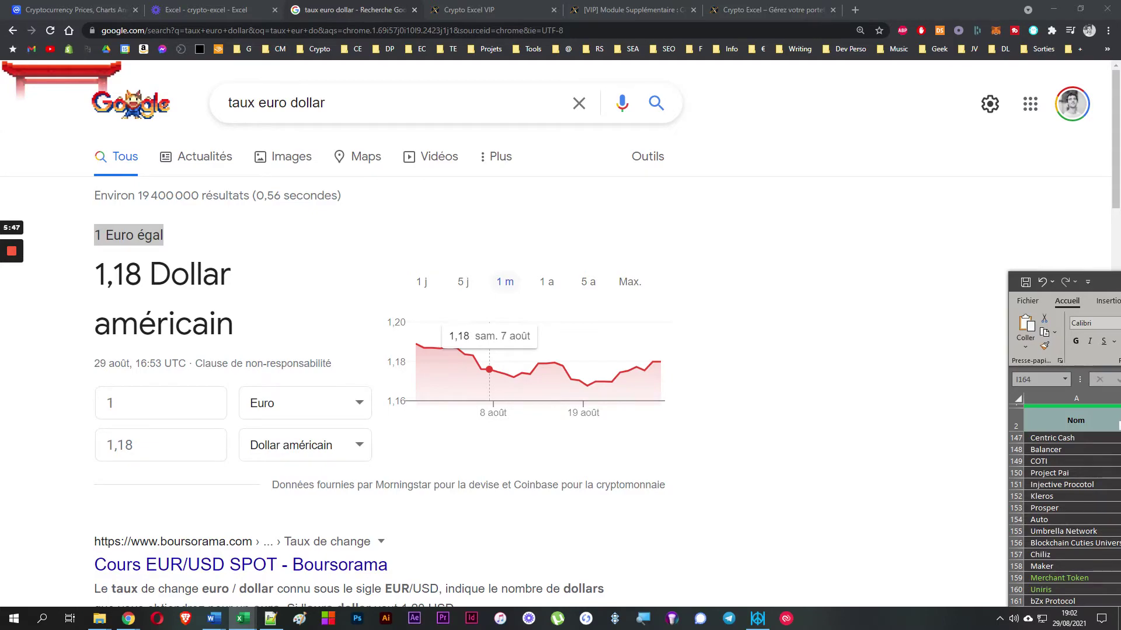
{"action": "left_click_drag", "start_coordinate": [1097, 282], "coordinate": [509, 263]}
{"action": "double_click", "coordinate": [509, 264]}
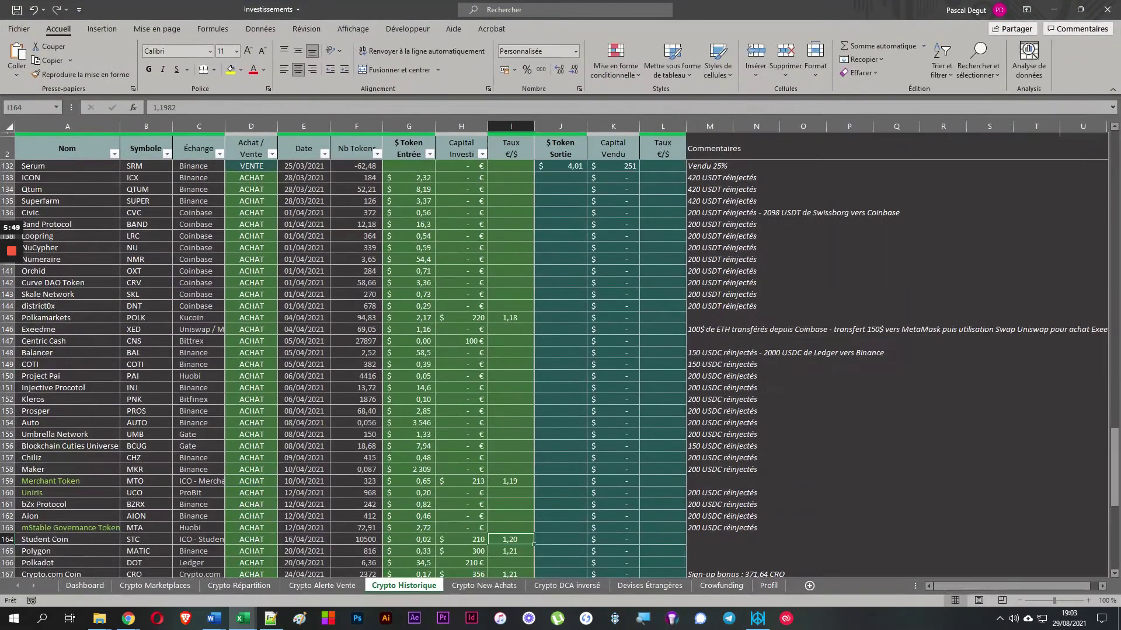
Step: Try relabelling the currency pair in the purchase Taux column header as $/€
{"action": "left_click", "coordinate": [509, 152]}
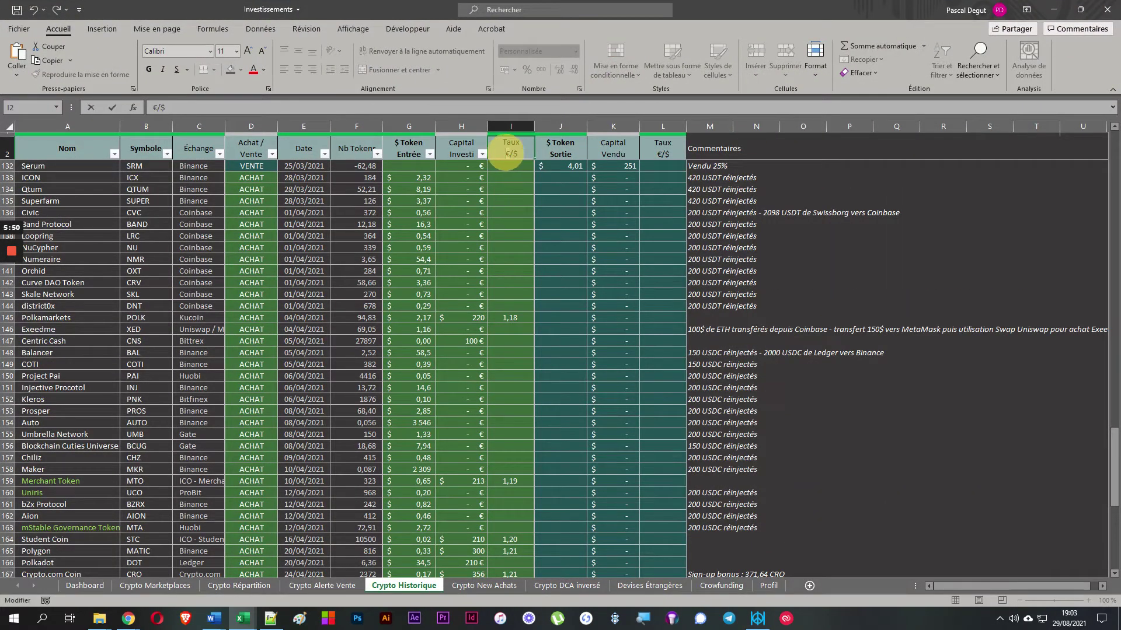
{"action": "double_click", "coordinate": [496, 153]}
{"action": "key", "text": "Delete"}
{"action": "type", "text": "$/€"}
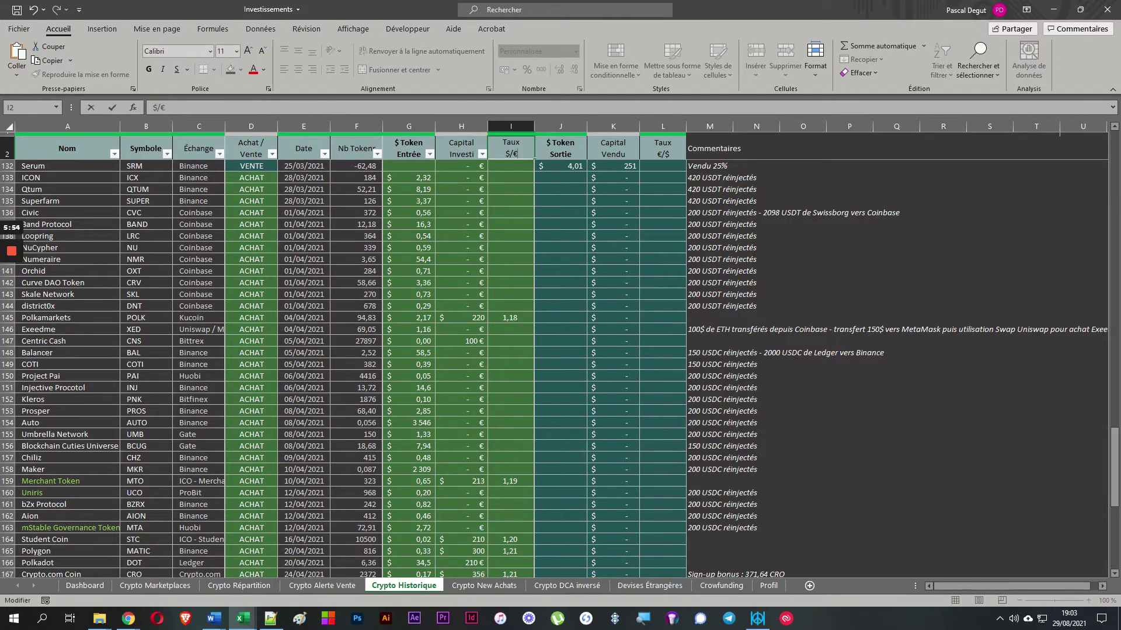
{"action": "key", "text": "Return"}
Step: Try inverting Quarkchain's purchase exchange rate with the formula =1/1,1552
{"action": "scroll", "coordinate": [560, 368], "scroll_direction": "down", "scroll_amount": 10}
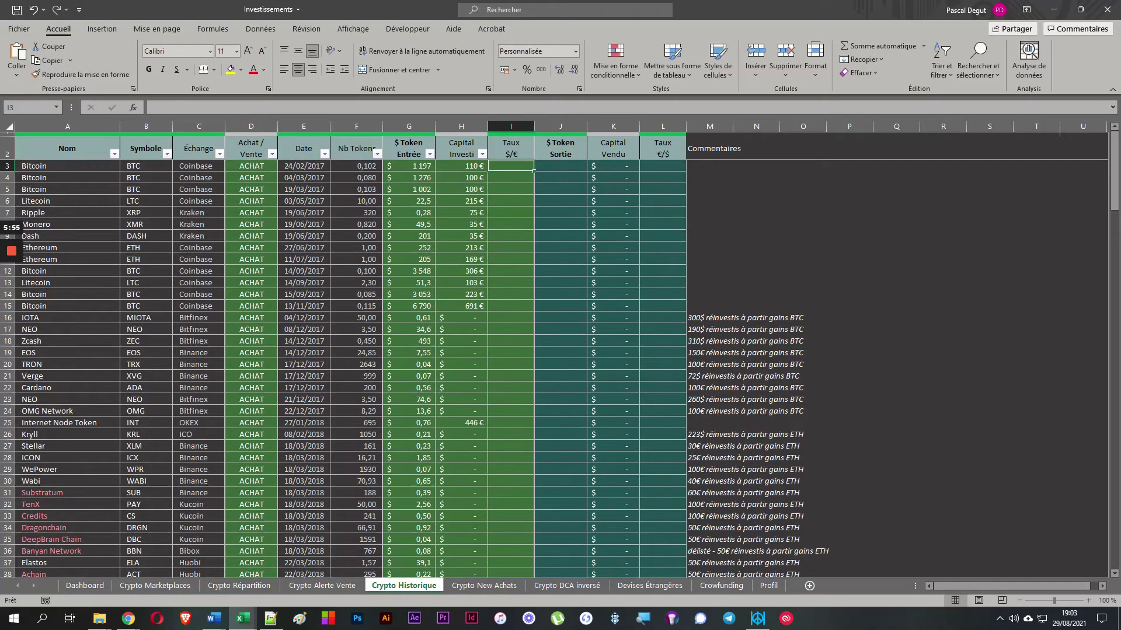
{"action": "left_click", "coordinate": [510, 305]}
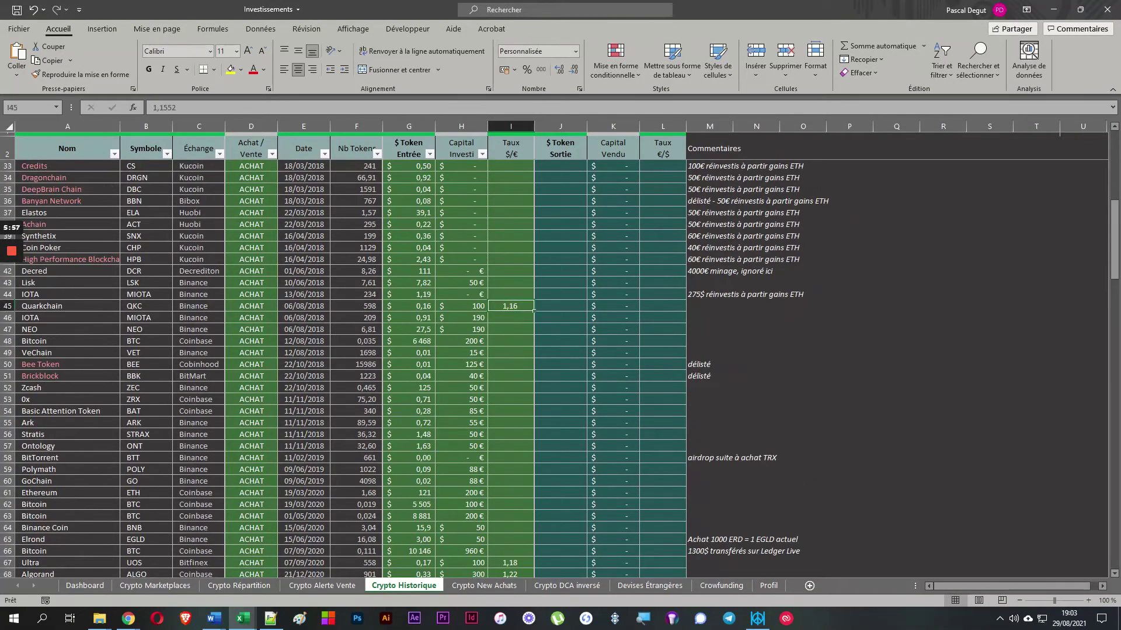
{"action": "left_click", "coordinate": [153, 107]}
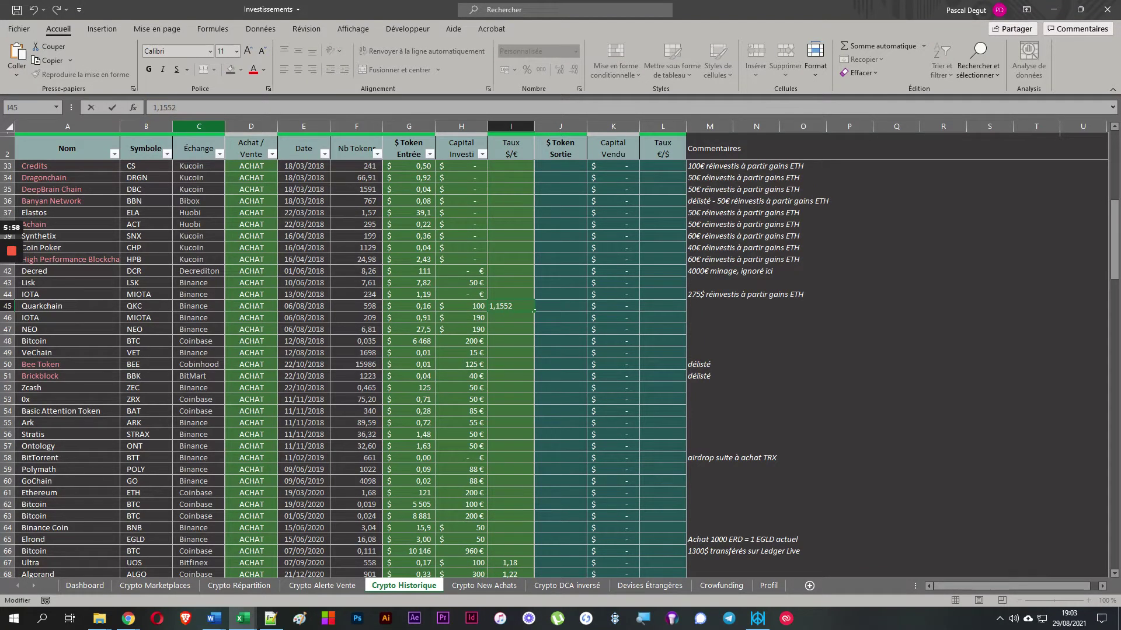
{"action": "type", "text": "=1/"}
{"action": "key", "text": "Return"}
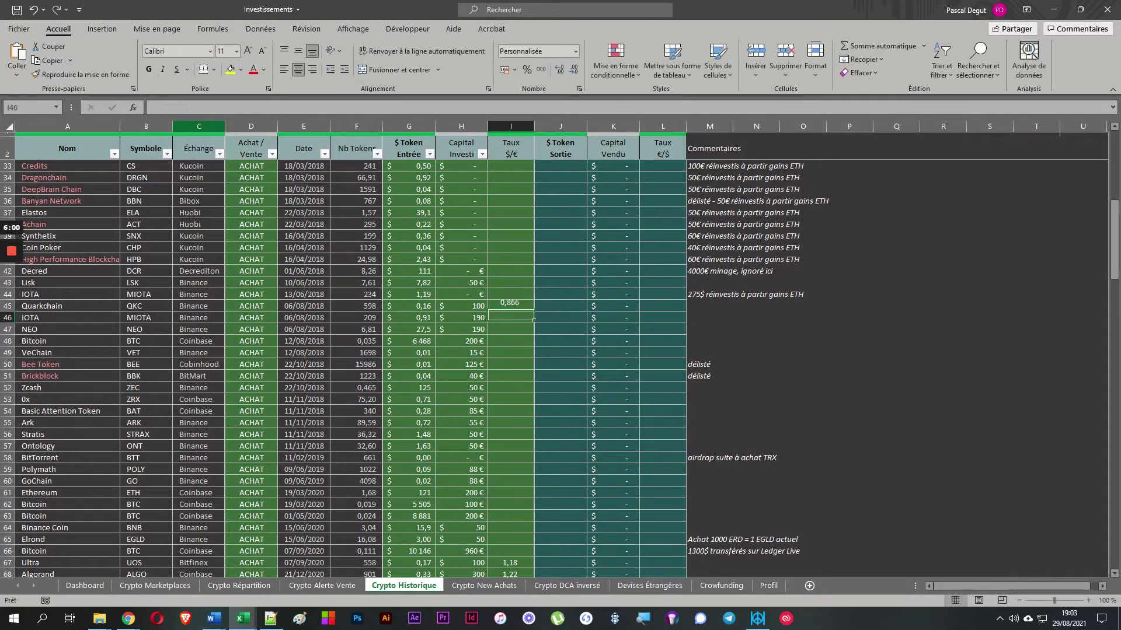
Step: Switch to the browser and search Google for "taux dollar euro"
{"action": "key", "text": "alt+Tab"}
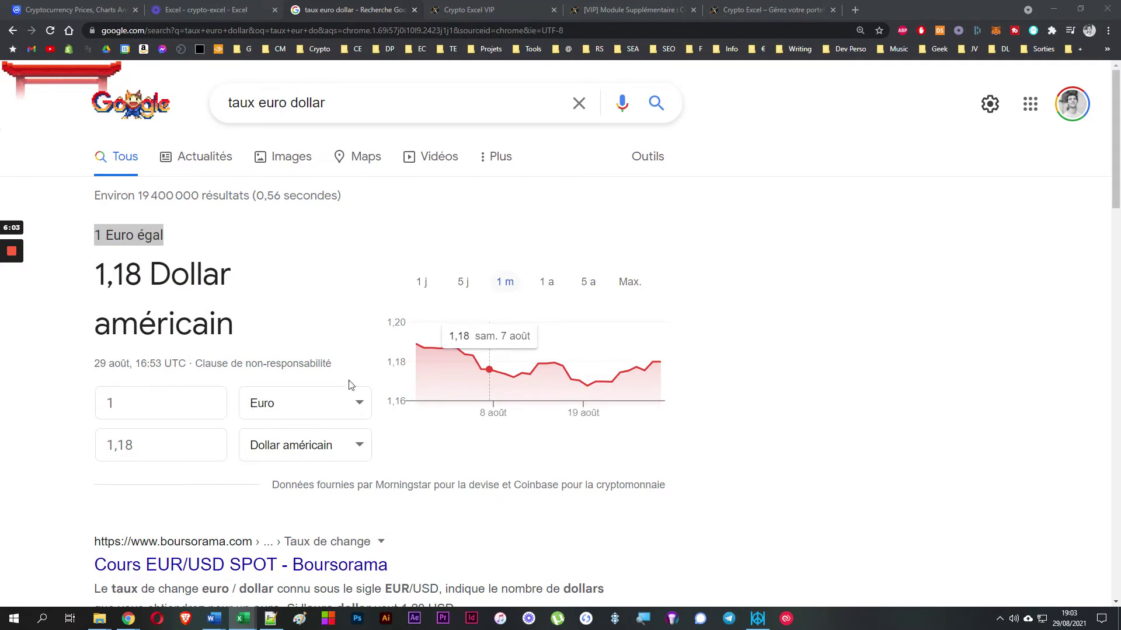
{"action": "left_click_drag", "start_coordinate": [260, 102], "coordinate": [780, 130]}
{"action": "type", "text": "do"}
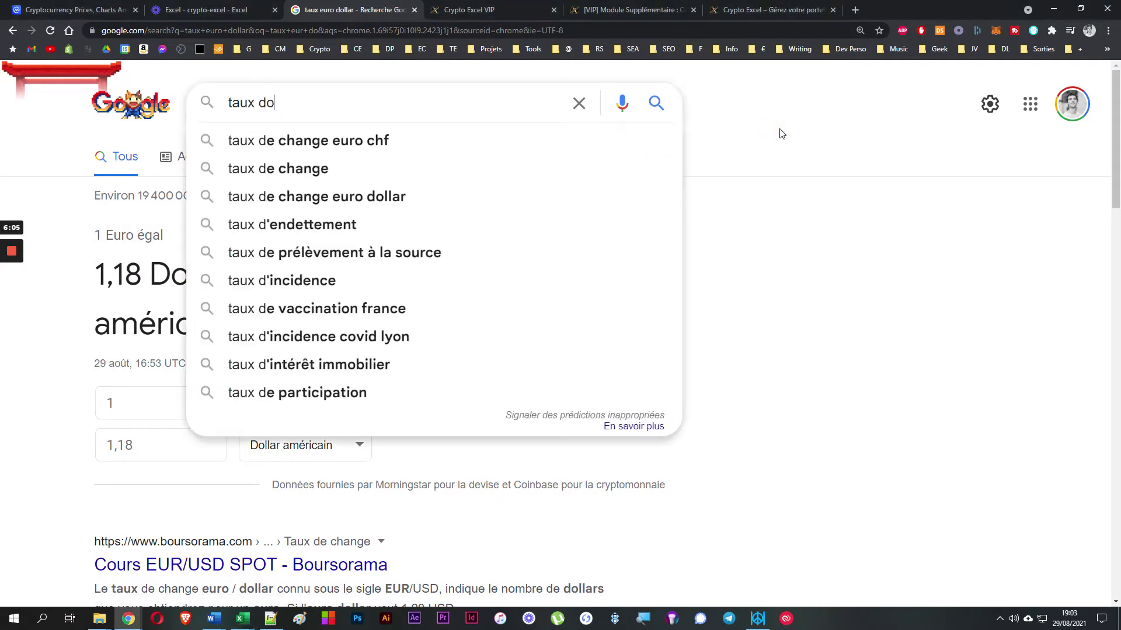
{"action": "type", "text": "llar euro"}
{"action": "key", "text": "Return"}
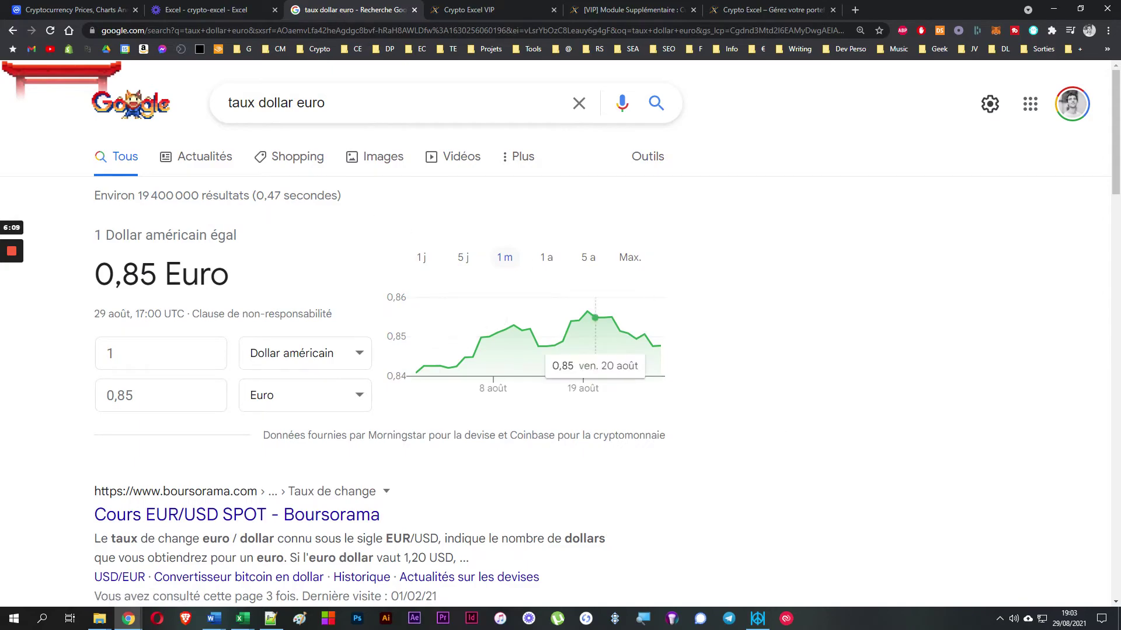
Step: Return to the Investissements workbook and select the $ Token Entrée column, followed by the $ Token Sortie column
{"action": "key", "text": "alt+Tab"}
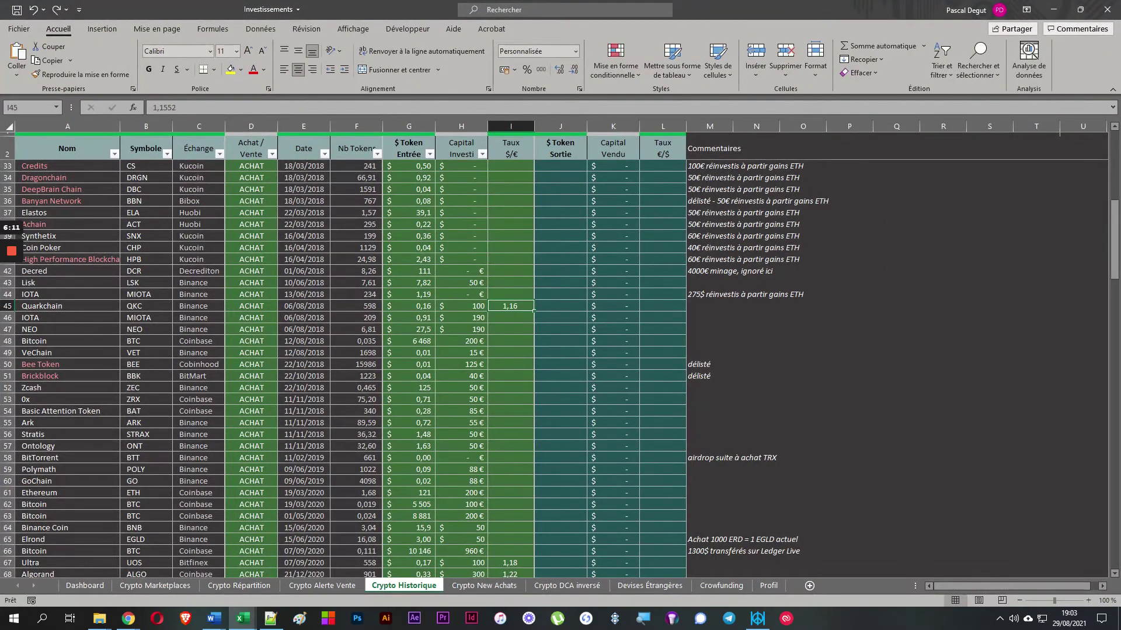
{"action": "scroll", "coordinate": [560, 350], "scroll_direction": "up", "scroll_amount": 10}
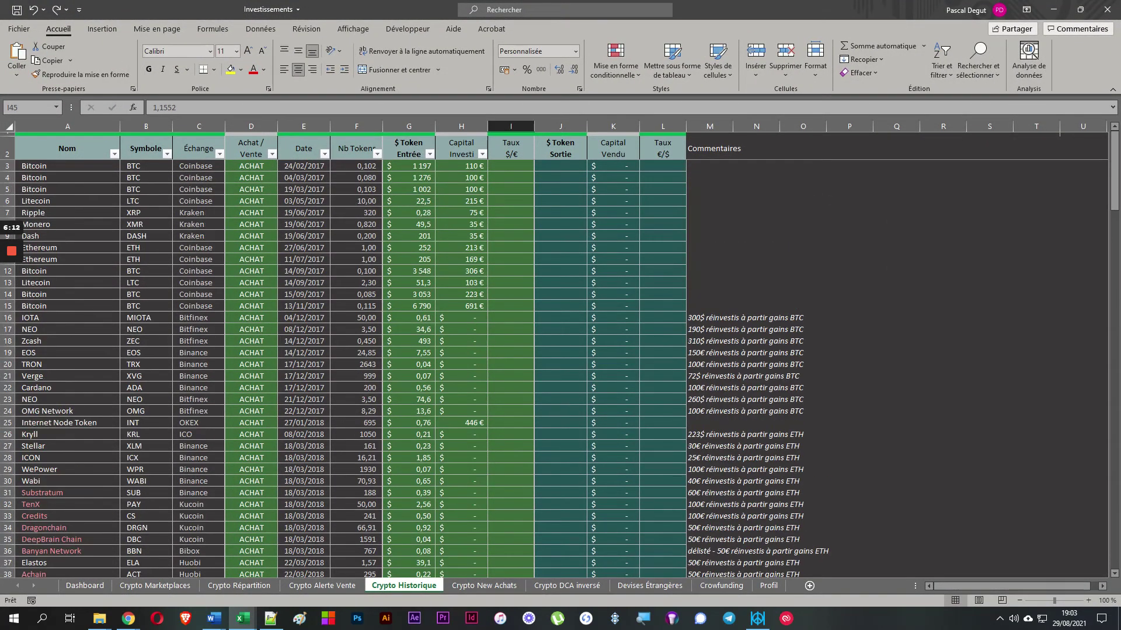
{"action": "left_click", "coordinate": [408, 126]}
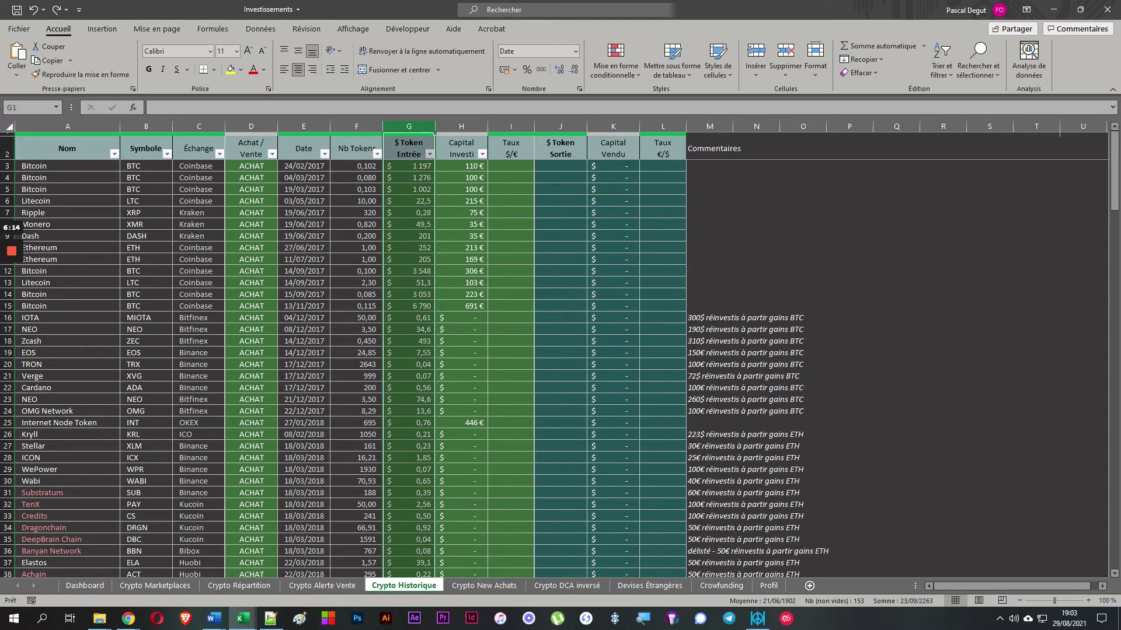
{"action": "left_click", "coordinate": [561, 126]}
{"action": "scroll", "coordinate": [560, 351], "scroll_direction": "down", "scroll_amount": 5}
{"action": "scroll", "coordinate": [560, 350], "scroll_direction": "up", "scroll_amount": 5}
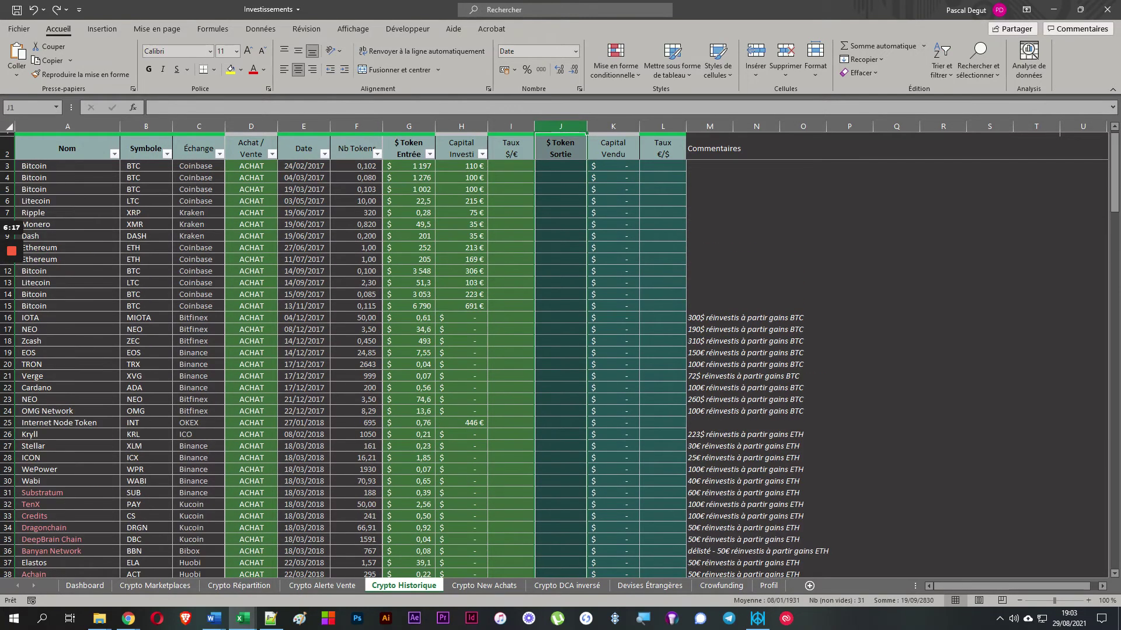
Step: Review the early Capital Investi amounts, Quarkchain's exchange rate and the Capital Investi total's formula
{"action": "left_click_drag", "start_coordinate": [461, 178], "coordinate": [465, 434]}
{"action": "scroll", "coordinate": [466, 434], "scroll_direction": "down", "scroll_amount": 8}
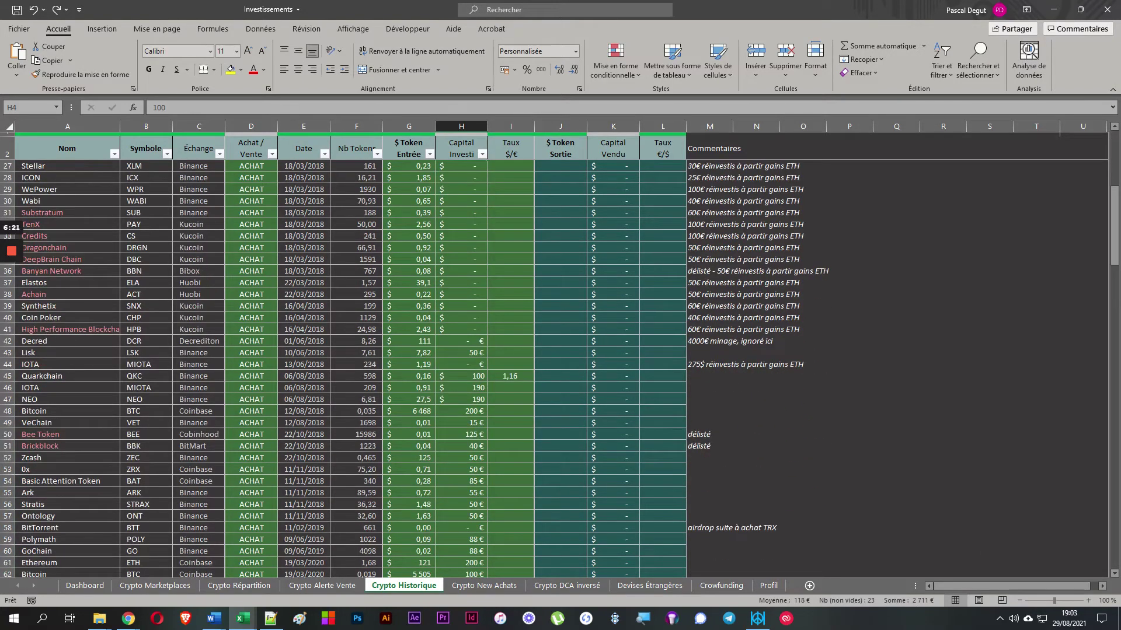
{"action": "left_click", "coordinate": [502, 376]}
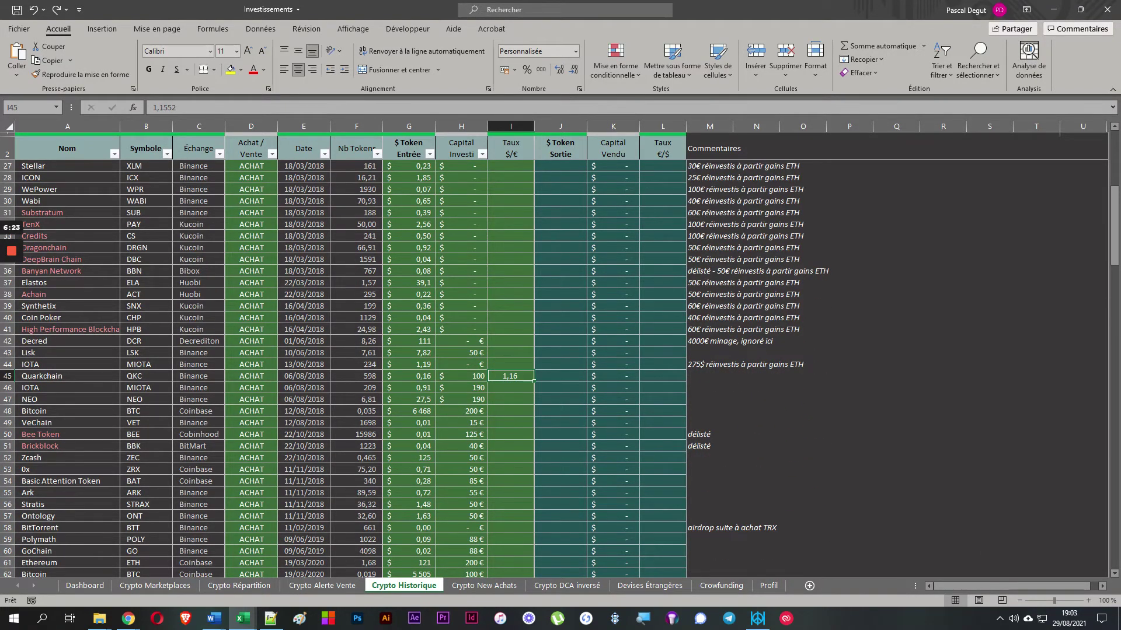
{"action": "scroll", "coordinate": [511, 376], "scroll_direction": "down", "scroll_amount": 20}
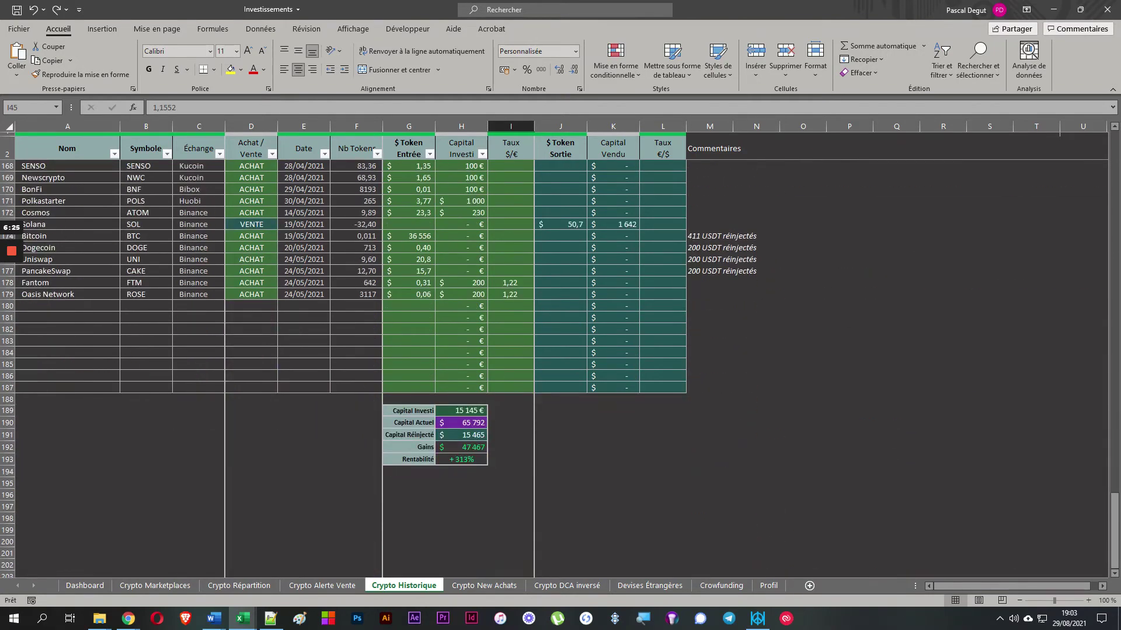
{"action": "left_click", "coordinate": [461, 411]}
Step: Examine Venus's invested dollar amount and its exchange rate, and reselect the Capital Investi total
{"action": "scroll", "coordinate": [461, 411], "scroll_direction": "up", "scroll_amount": 19}
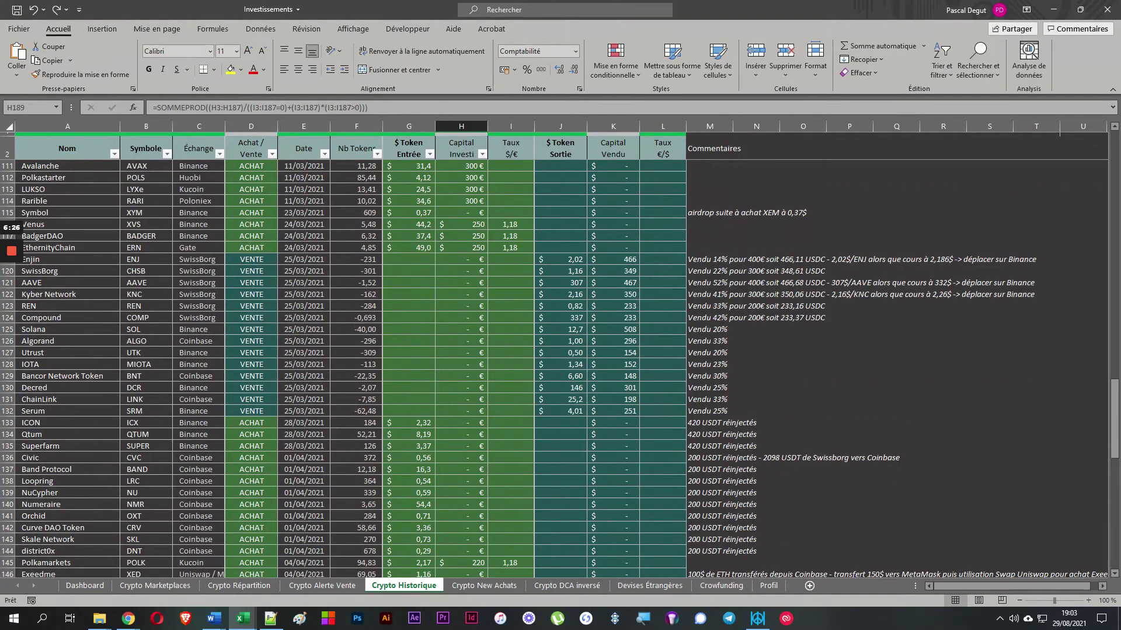
{"action": "left_click", "coordinate": [459, 223]}
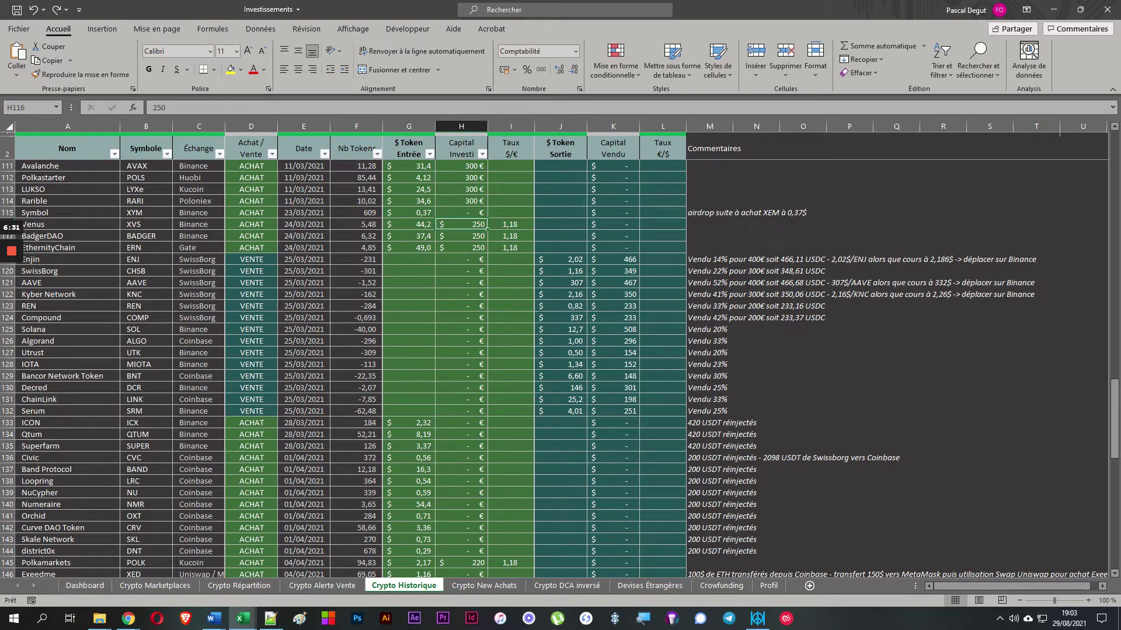
{"action": "left_click", "coordinate": [511, 224]}
{"action": "scroll", "coordinate": [511, 224], "scroll_direction": "down", "scroll_amount": 20}
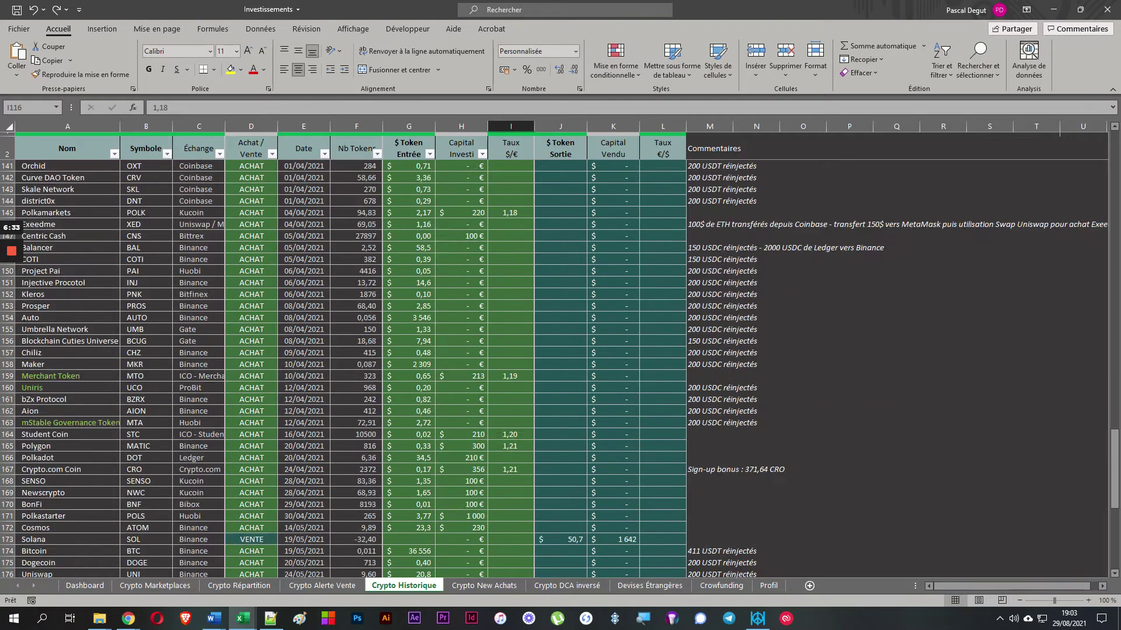
{"action": "left_click", "coordinate": [461, 341]}
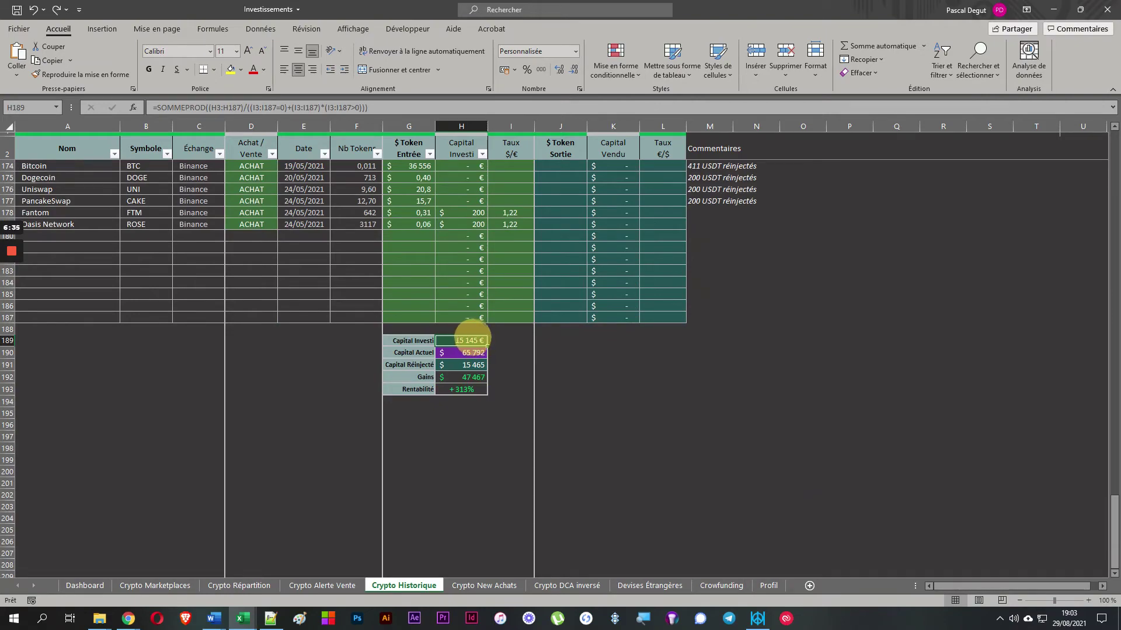
Step: Select the whole Capital Investi column and inspect the purchase rate cells beside the February 2021 transactions
{"action": "scroll", "coordinate": [461, 340], "scroll_direction": "up", "scroll_amount": 10}
{"action": "scroll", "coordinate": [562, 368], "scroll_direction": "up", "scroll_amount": 18}
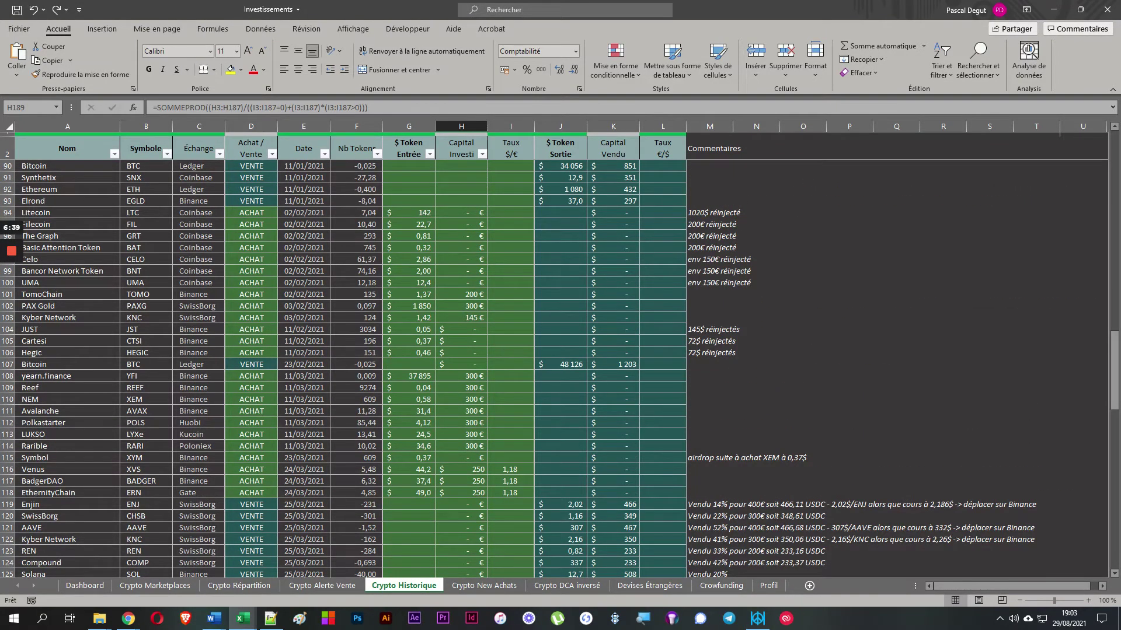
{"action": "left_click", "coordinate": [459, 126]}
{"action": "scroll", "coordinate": [459, 126], "scroll_direction": "down", "scroll_amount": 8}
{"action": "scroll", "coordinate": [560, 368], "scroll_direction": "up", "scroll_amount": 6}
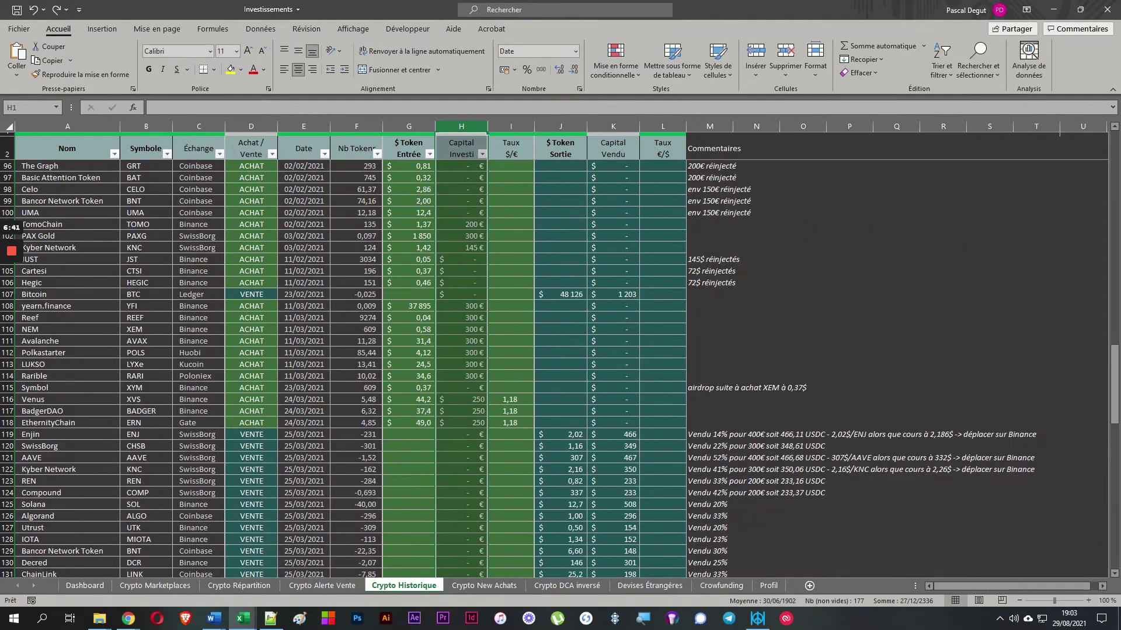
{"action": "left_click", "coordinate": [505, 225]}
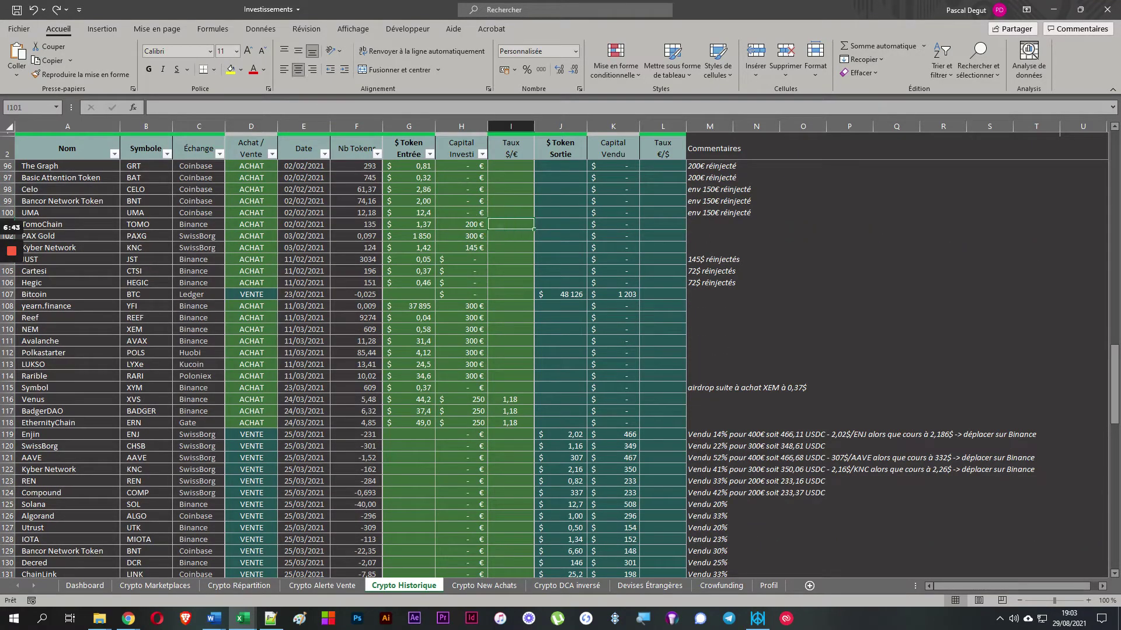
{"action": "left_click", "coordinate": [507, 246]}
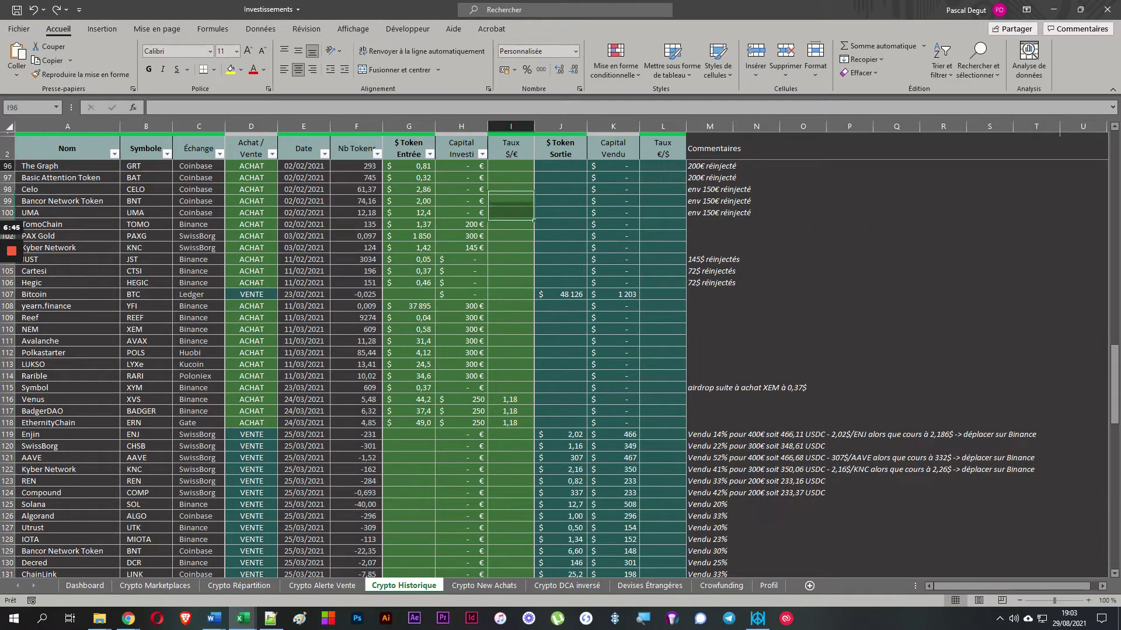
{"action": "left_click", "coordinate": [513, 166]}
Step: Undo the relabelling of the purchase Taux header and select the Capital Investi total
{"action": "key", "text": "ctrl+z"}
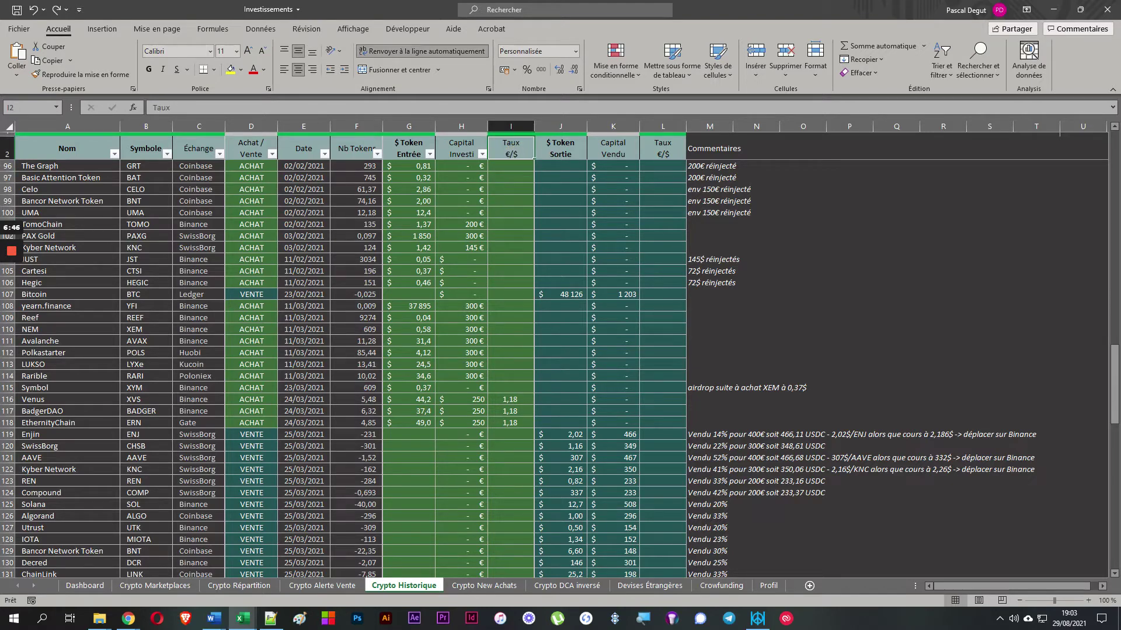
{"action": "scroll", "coordinate": [560, 351], "scroll_direction": "down", "scroll_amount": 20}
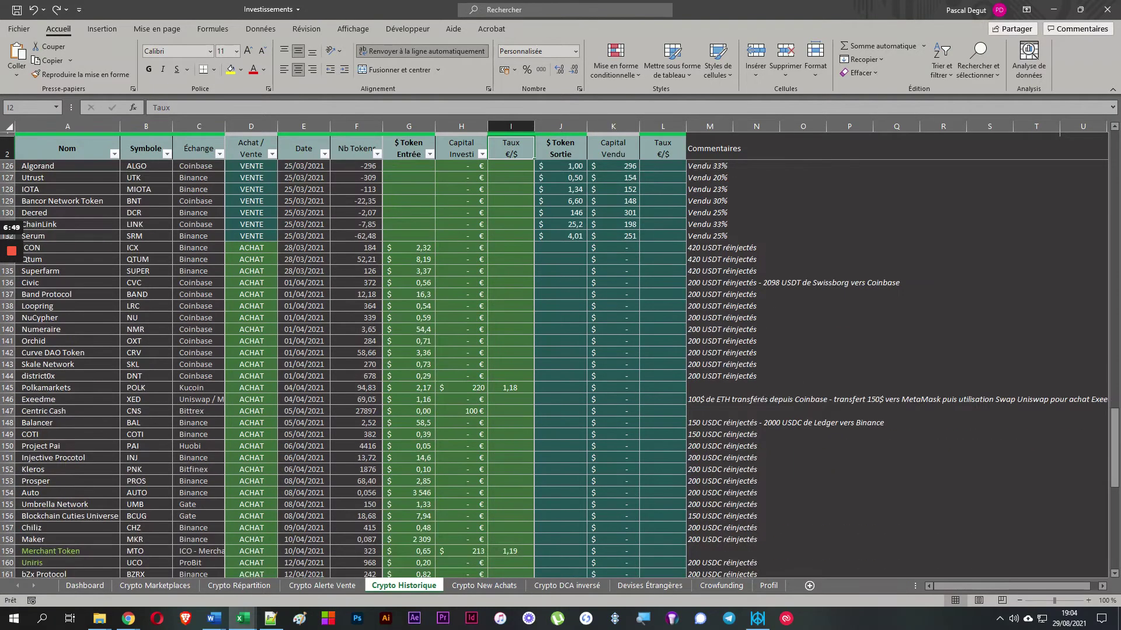
{"action": "left_click", "coordinate": [461, 341]}
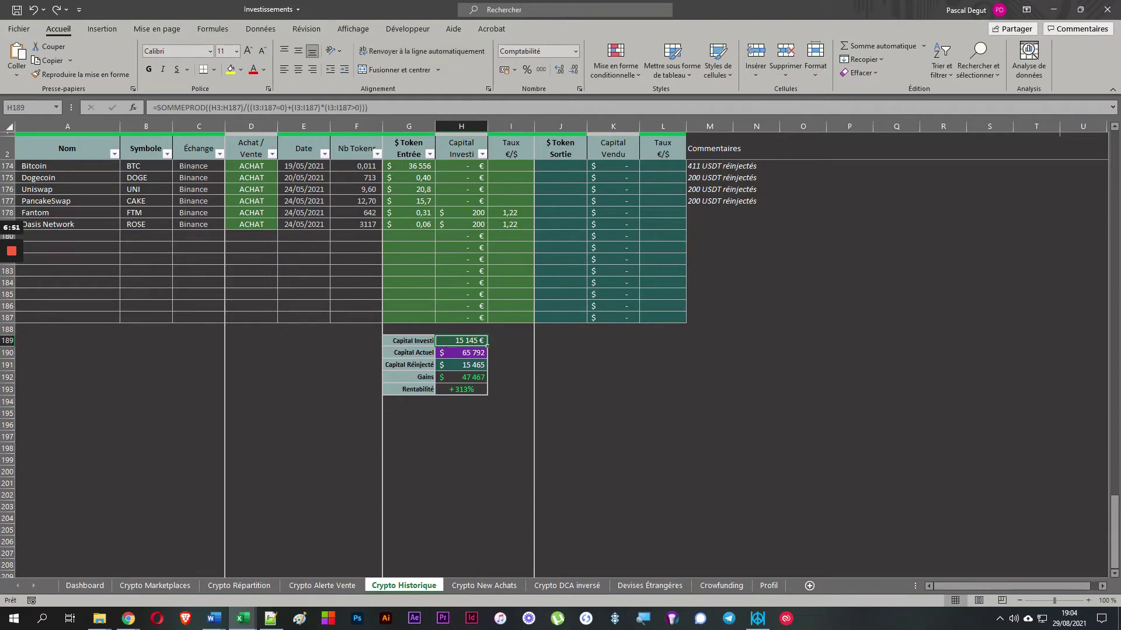
Step: Select the Capital Investi column to review its euro and dollar amounts, and select Merchant Token's invested amount
{"action": "scroll", "coordinate": [487, 346], "scroll_direction": "up", "scroll_amount": 15}
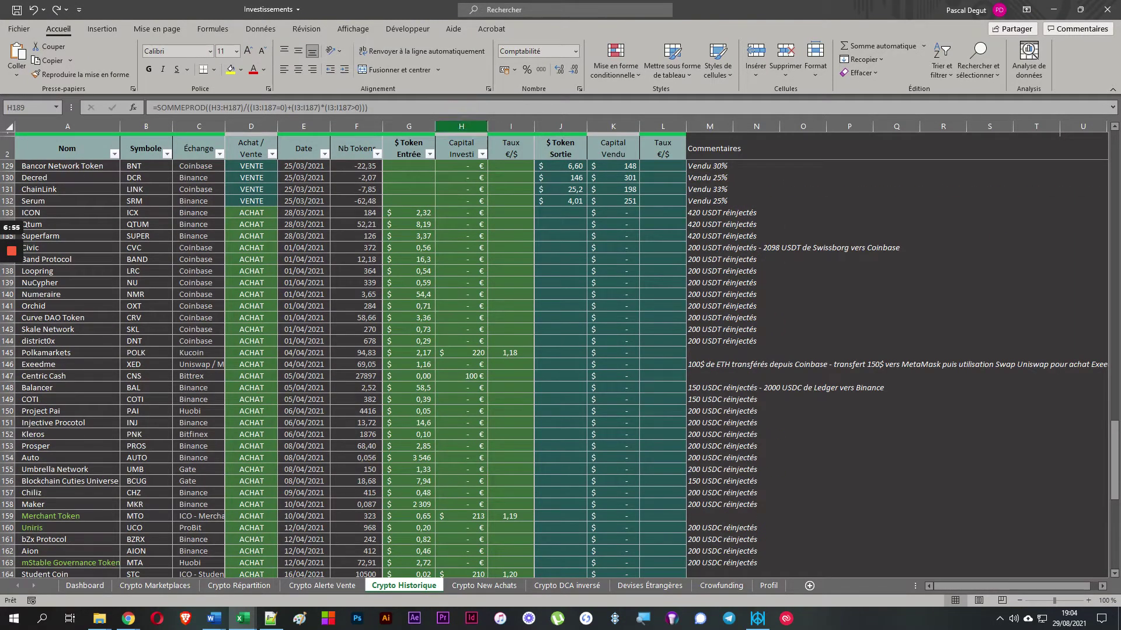
{"action": "left_click", "coordinate": [463, 123]}
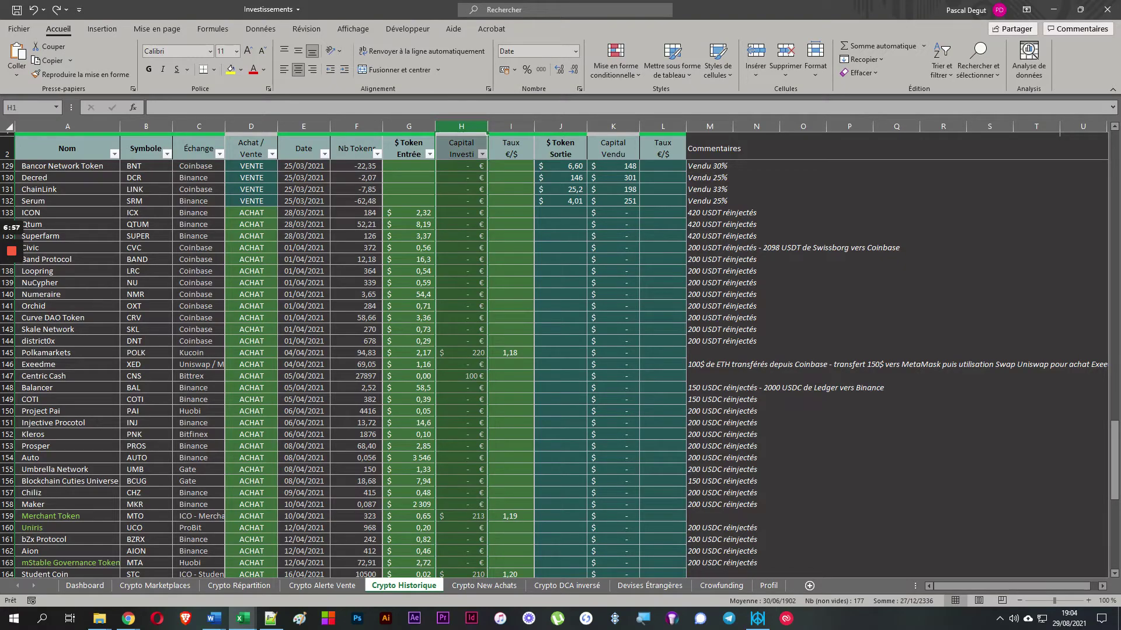
{"action": "left_click_drag", "start_coordinate": [363, 6], "coordinate": [275, 1]}
{"action": "scroll", "coordinate": [560, 350], "scroll_direction": "down", "scroll_amount": 5}
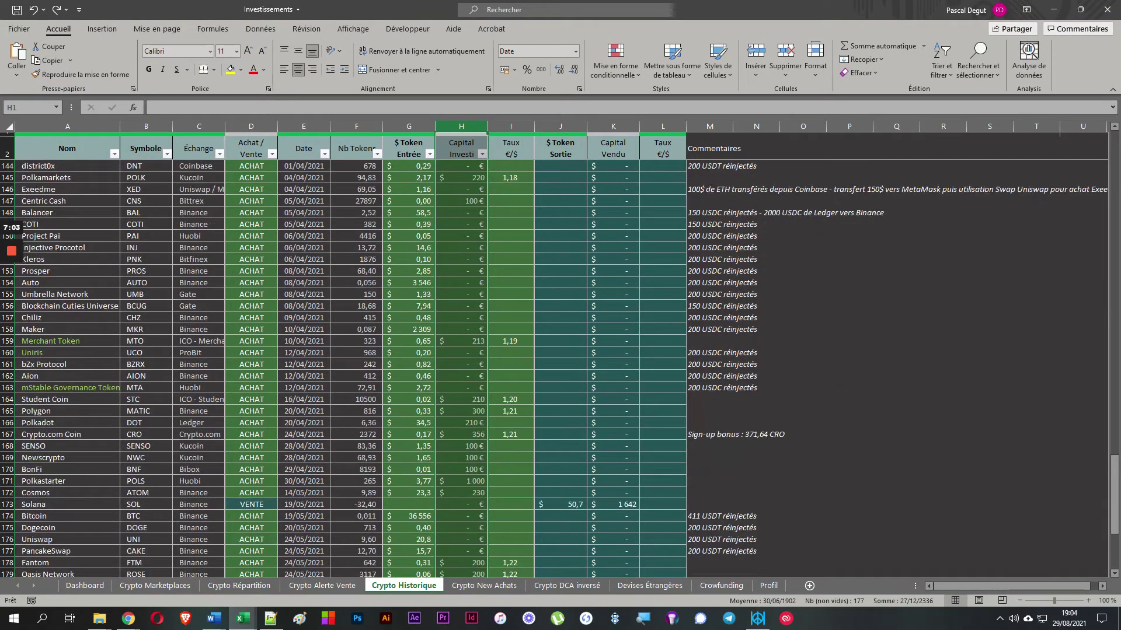
{"action": "left_click", "coordinate": [477, 342]}
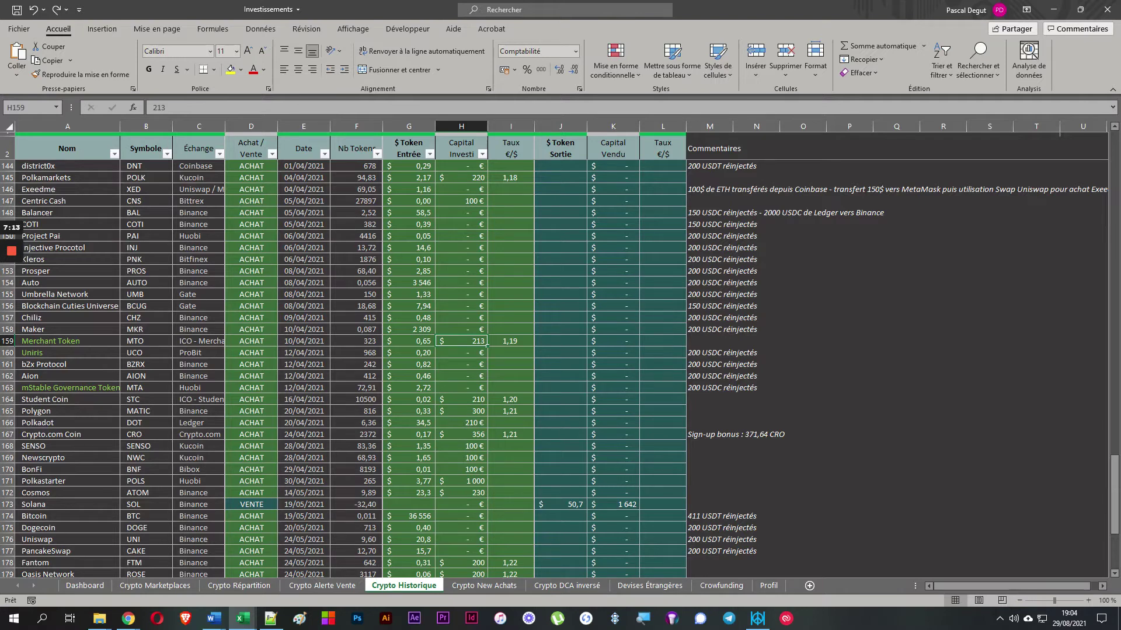
Step: Inspect Merchant Token's exchange rate and select the whole purchase Taux column to review its other rates
{"action": "left_click", "coordinate": [511, 341]}
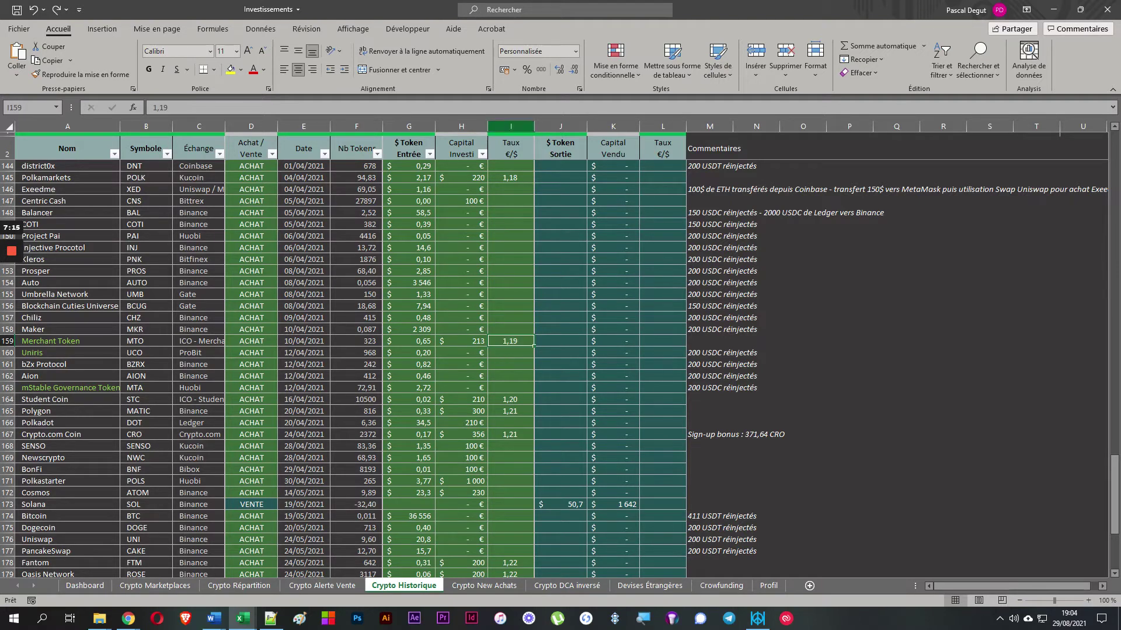
{"action": "left_click", "coordinate": [511, 126]}
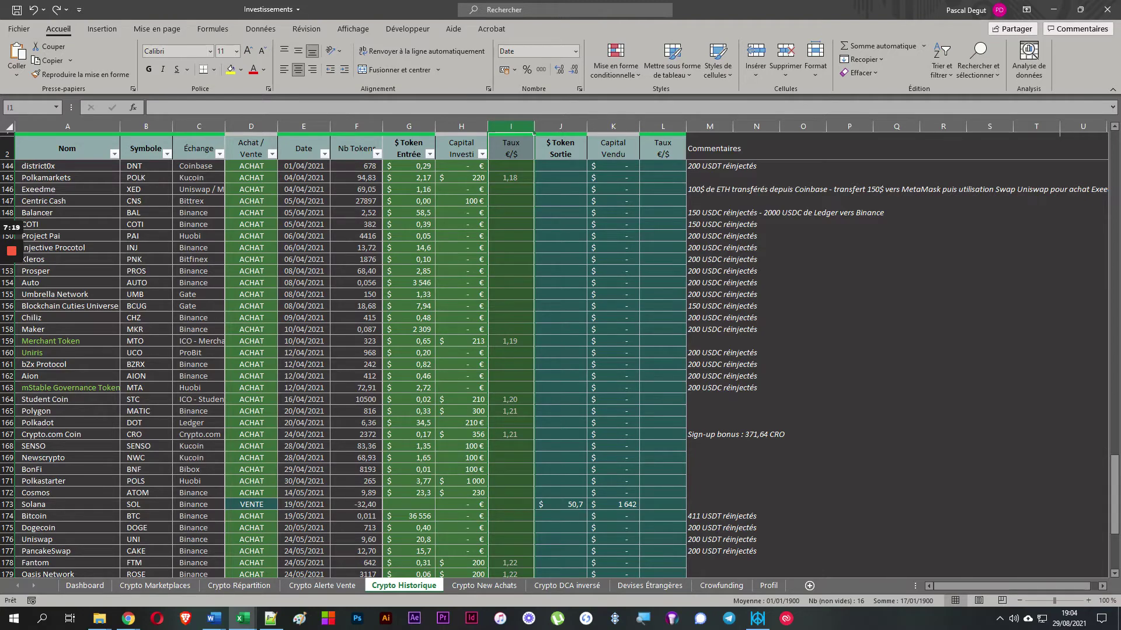
{"action": "scroll", "coordinate": [512, 125], "scroll_direction": "down", "scroll_amount": 6}
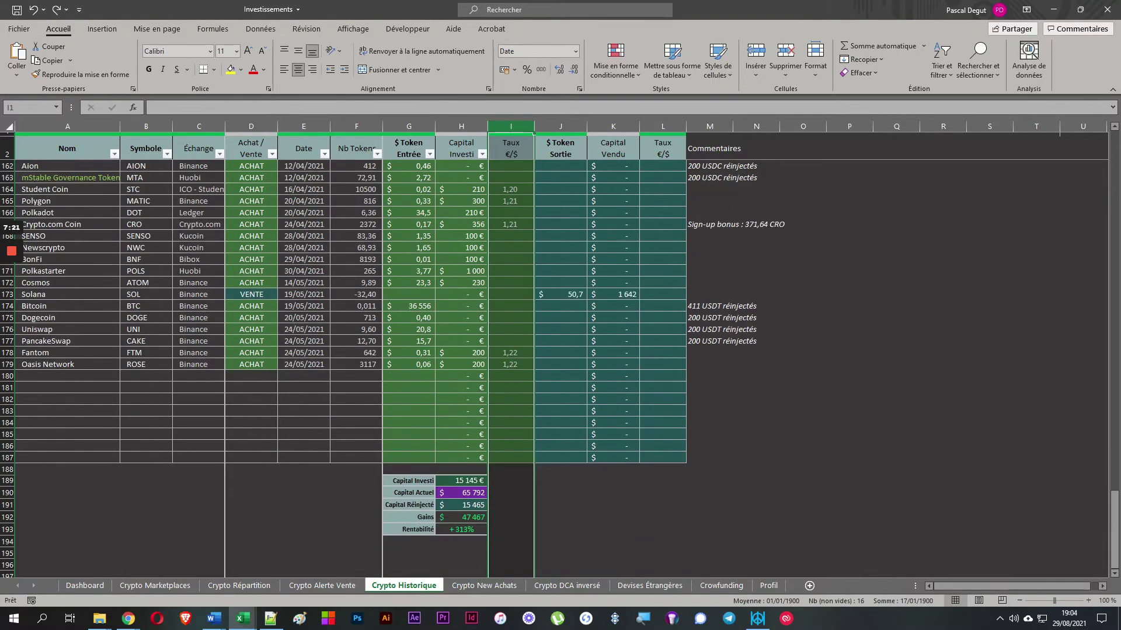
{"action": "scroll", "coordinate": [506, 157], "scroll_direction": "up", "scroll_amount": 5}
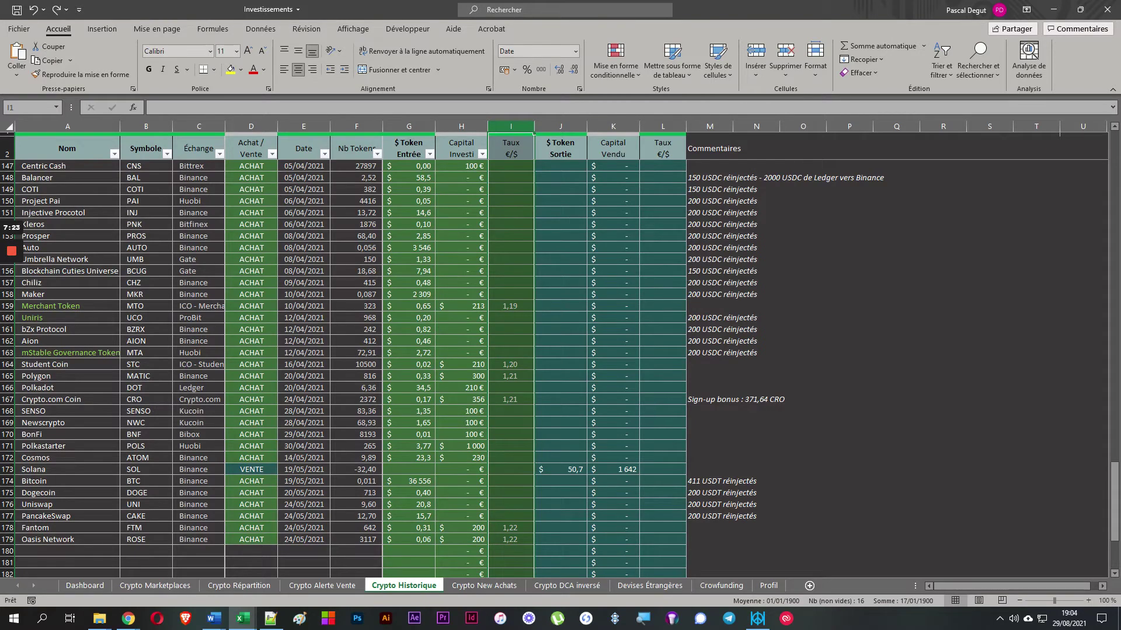
Step: Shorten the purchase rate column's header to Taux, removing the €/$ currency pair
{"action": "left_click", "coordinate": [506, 156]}
{"action": "double_click", "coordinate": [506, 157]}
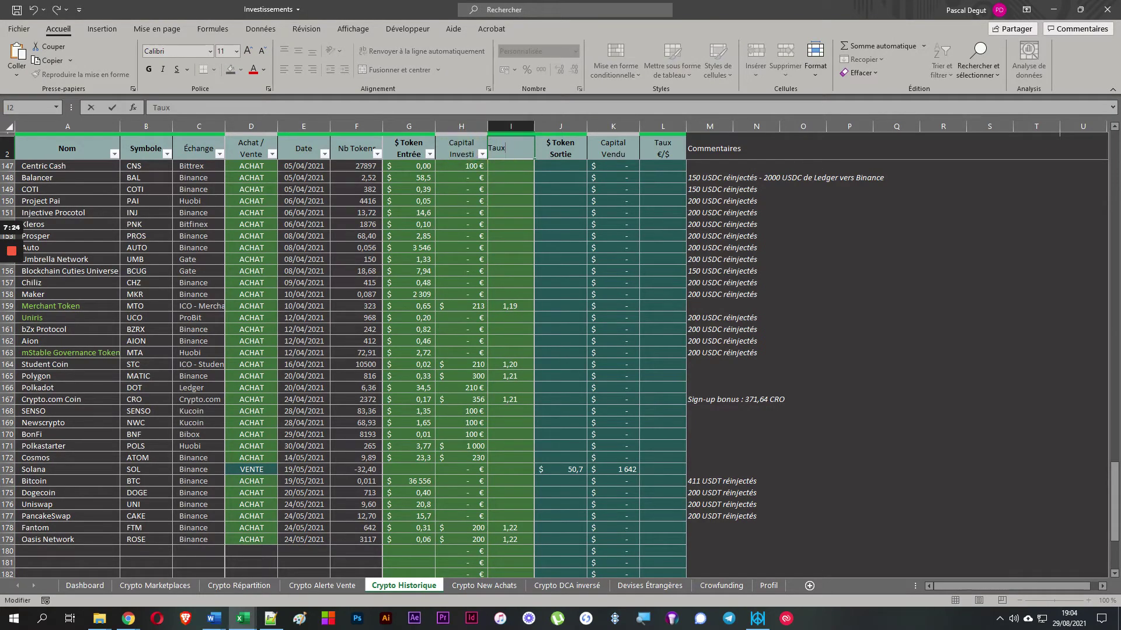
{"action": "key", "text": "BackSpace"}
{"action": "key", "text": "BackSpace"}
{"action": "key", "text": "BackSpace"}
{"action": "key", "text": "BackSpace"}
{"action": "key", "text": "Return"}
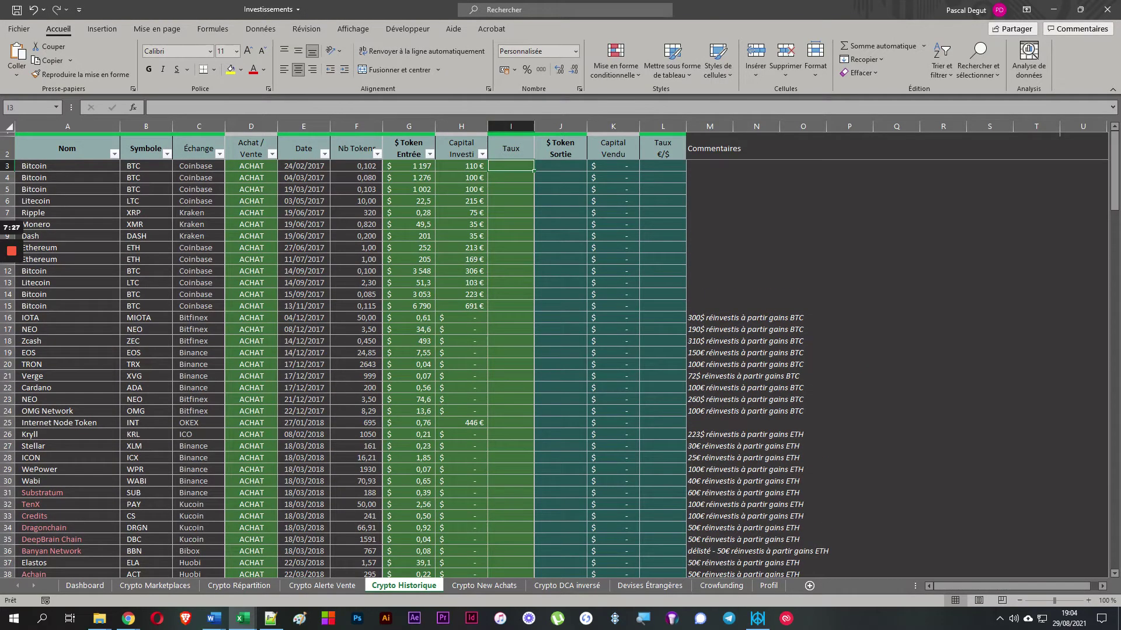
Step: Format the Capital Investi amount of the 11/07/2017 Ethereum purchase as accounting with the ¥ Yi (Chine) symbol
{"action": "left_click", "coordinate": [463, 257]}
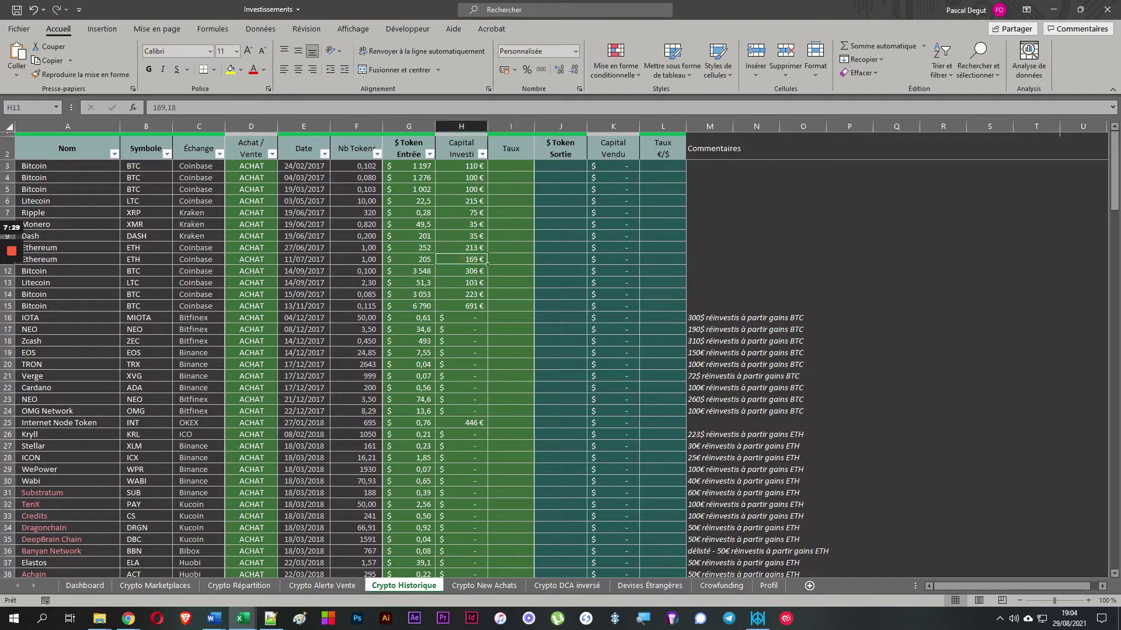
{"action": "left_click", "coordinate": [514, 69]}
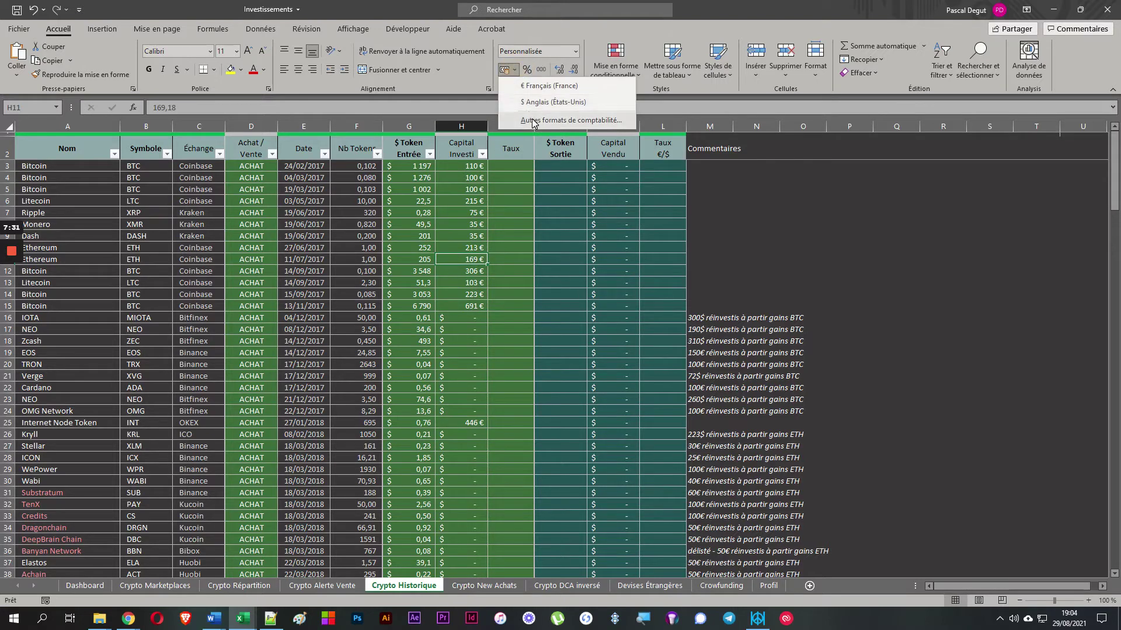
{"action": "left_click", "coordinate": [532, 117]}
{"action": "left_click", "coordinate": [707, 322]}
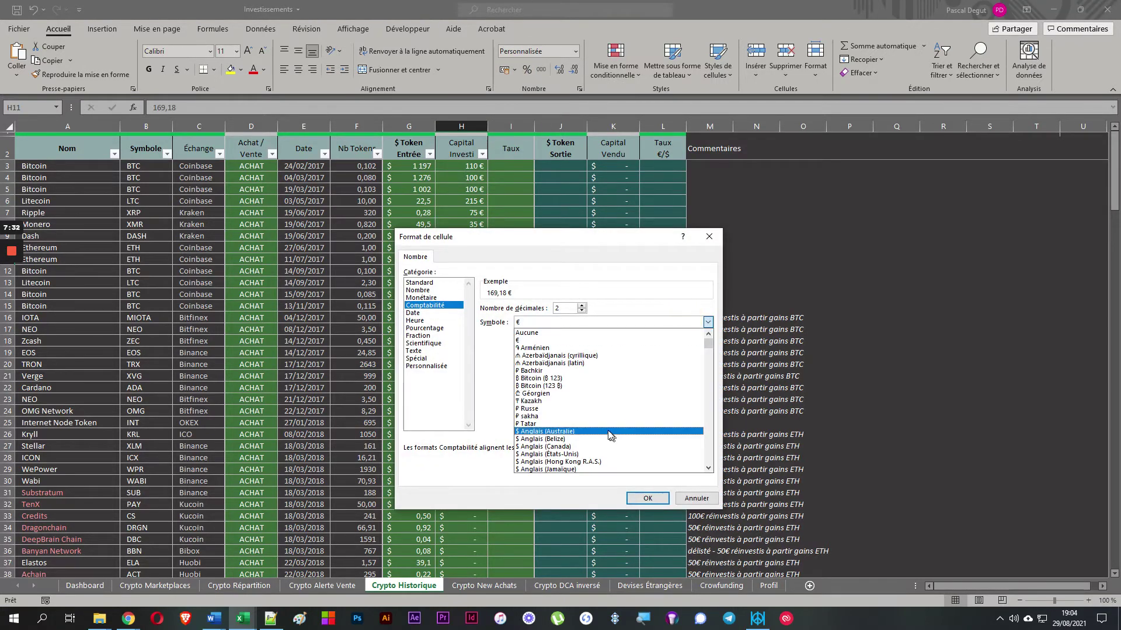
{"action": "left_click", "coordinate": [559, 411]}
{"action": "left_click", "coordinate": [548, 325]}
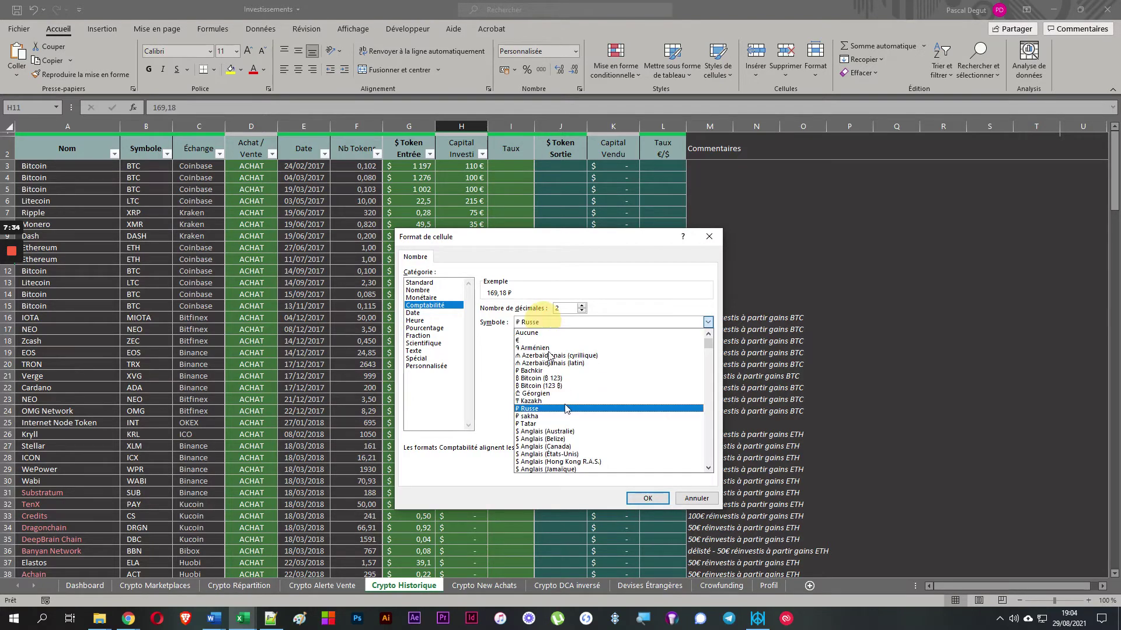
{"action": "scroll", "coordinate": [562, 444], "scroll_direction": "down", "scroll_amount": 9}
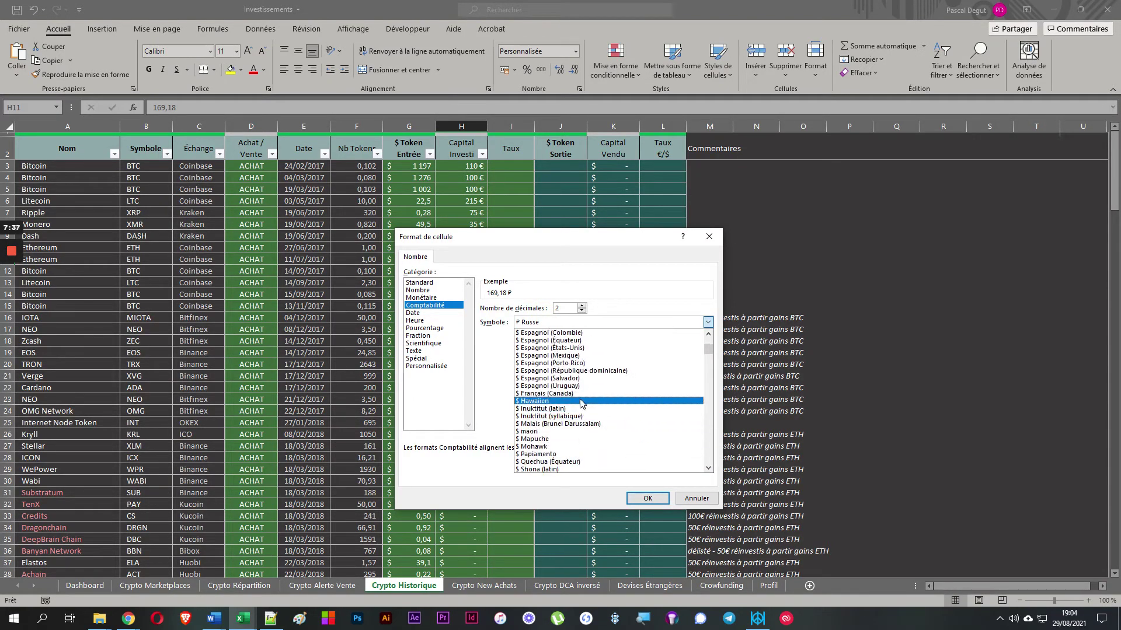
{"action": "scroll", "coordinate": [593, 435], "scroll_direction": "down", "scroll_amount": 6}
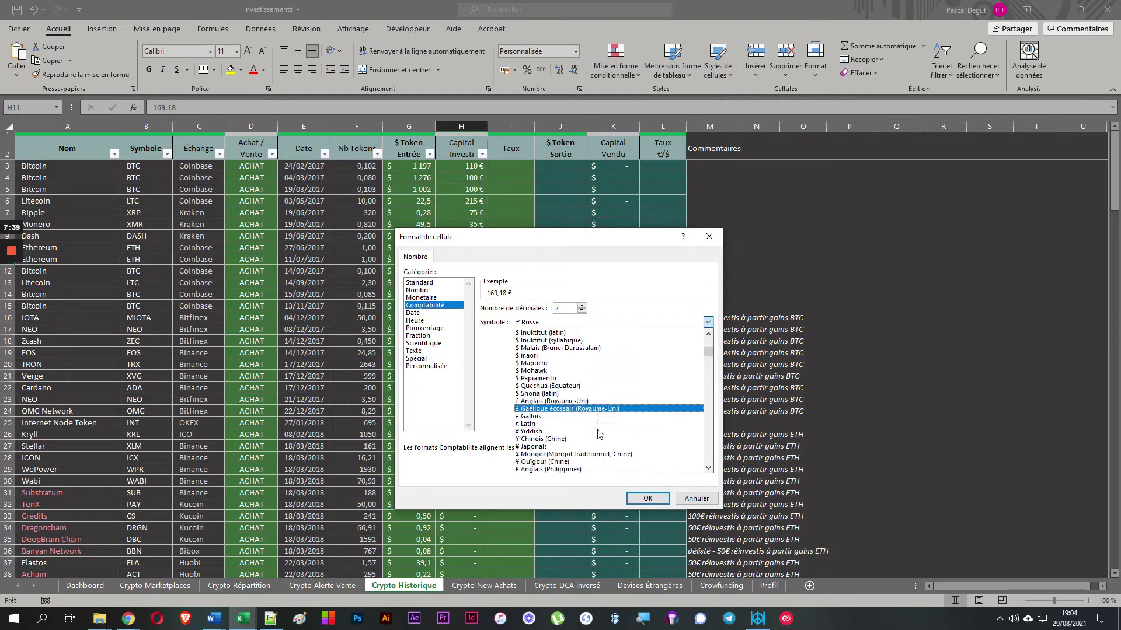
{"action": "scroll", "coordinate": [591, 426], "scroll_direction": "up", "scroll_amount": 15}
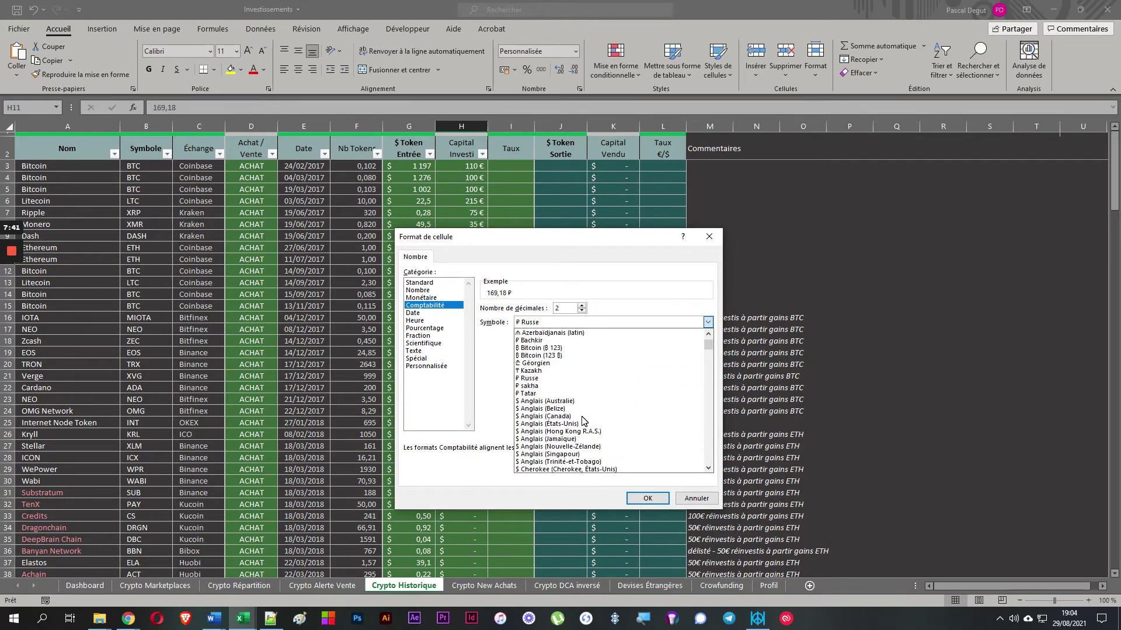
{"action": "scroll", "coordinate": [609, 419], "scroll_direction": "down", "scroll_amount": 13}
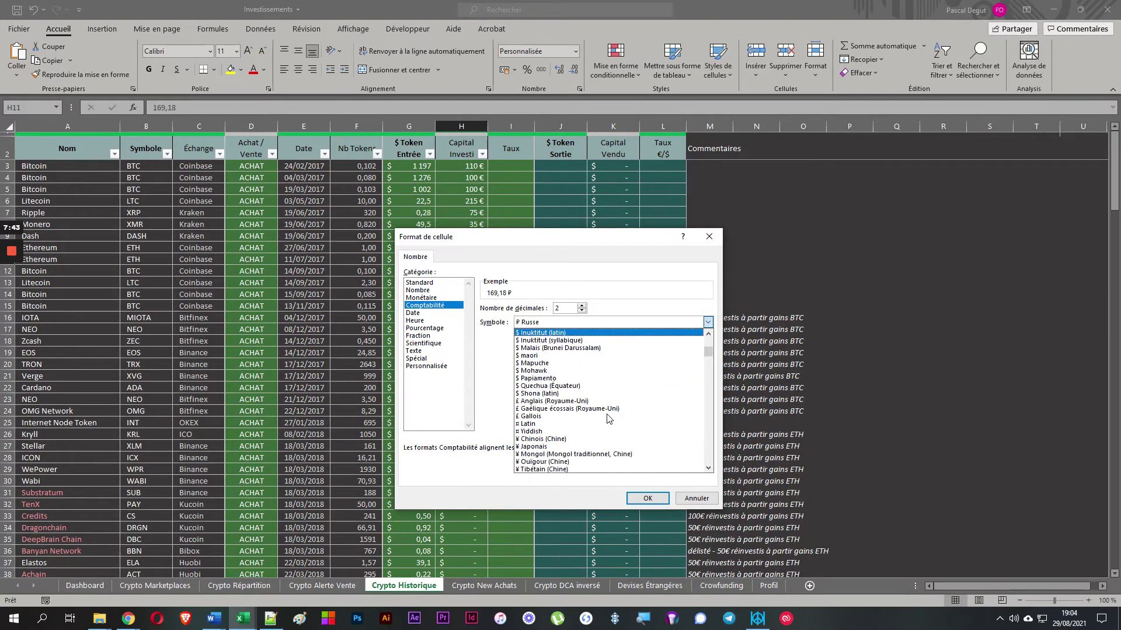
{"action": "scroll", "coordinate": [609, 419], "scroll_direction": "down", "scroll_amount": 2}
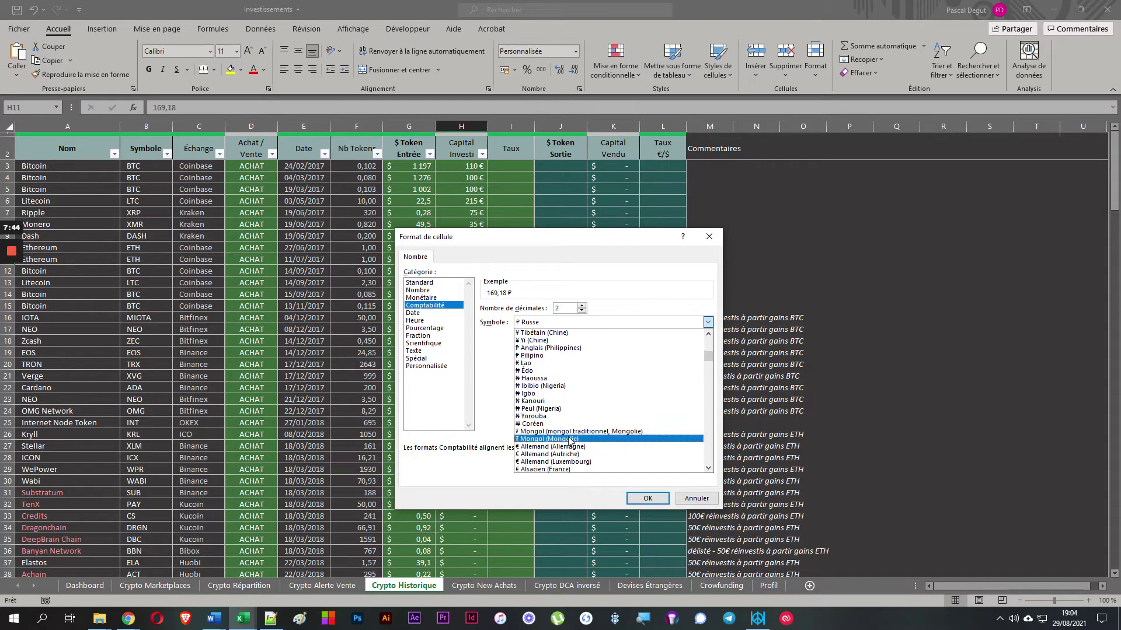
{"action": "scroll", "coordinate": [560, 374], "scroll_direction": "up", "scroll_amount": 1}
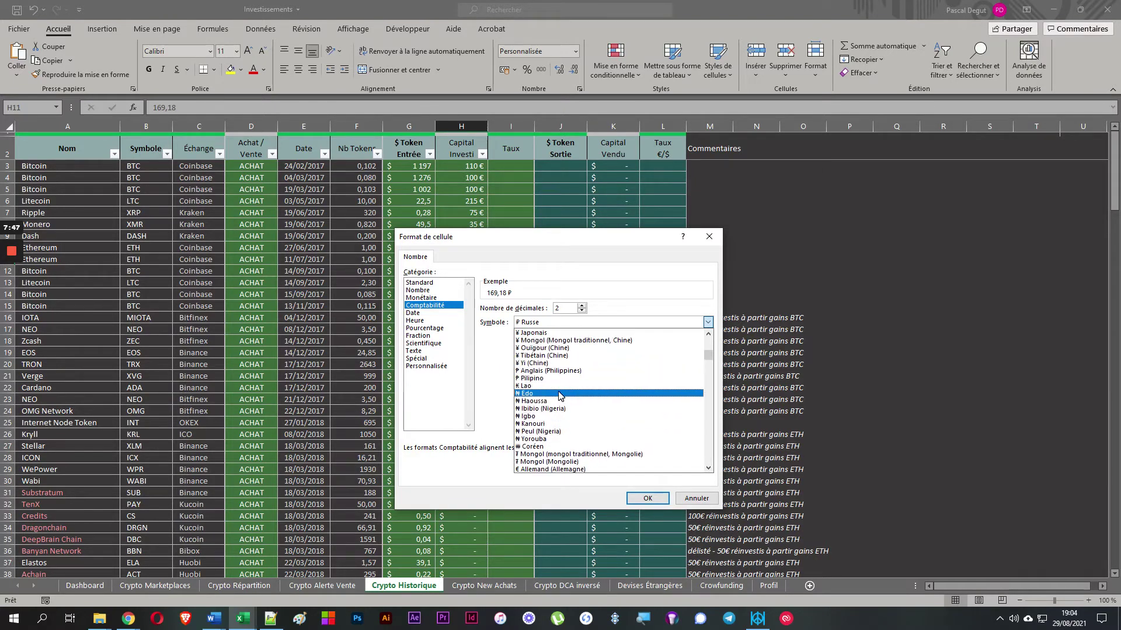
{"action": "left_click", "coordinate": [554, 371]}
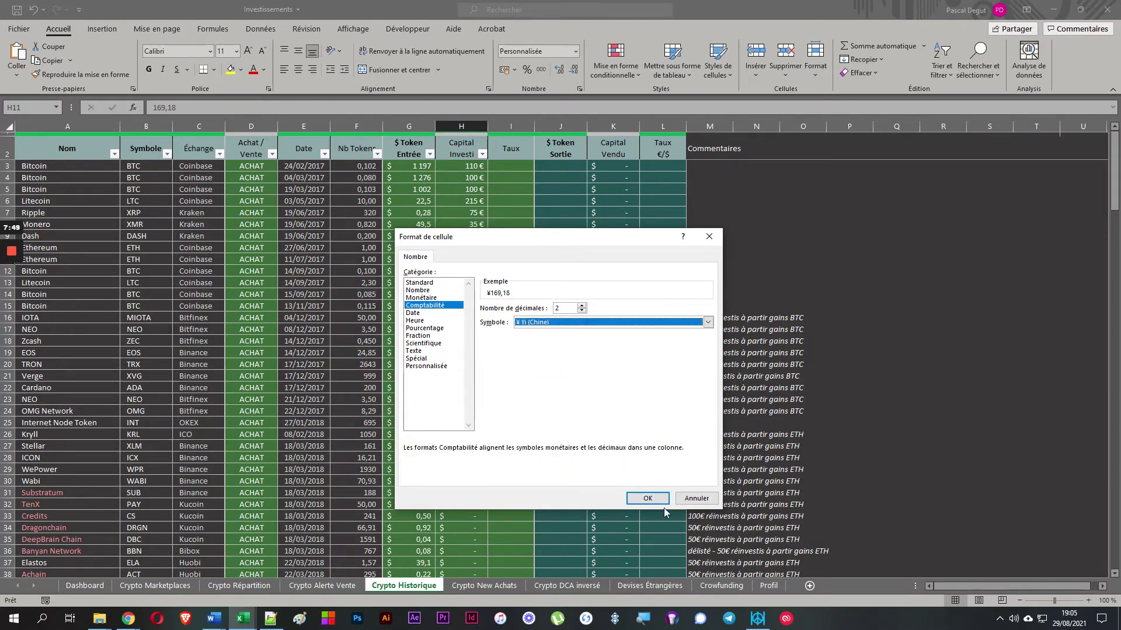
{"action": "left_click", "coordinate": [648, 498]}
Step: Enter 51515 as a sample Taux for the 11/07/2017 Ethereum purchase
{"action": "left_click", "coordinate": [511, 259]}
{"action": "type", "text": "51515"}
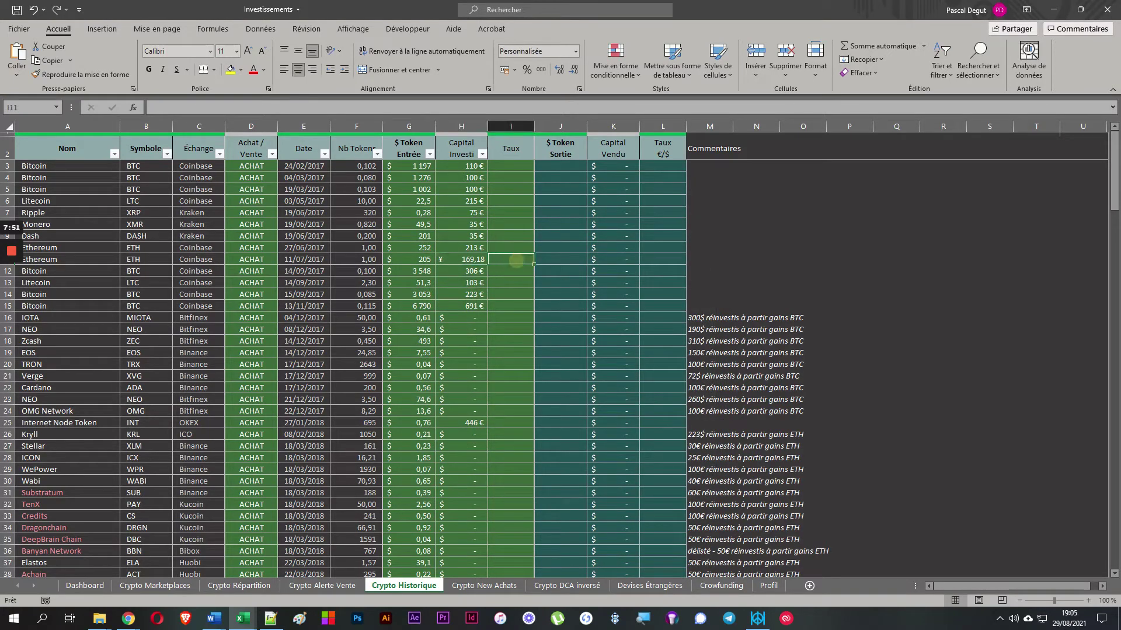
{"action": "key", "text": "Return"}
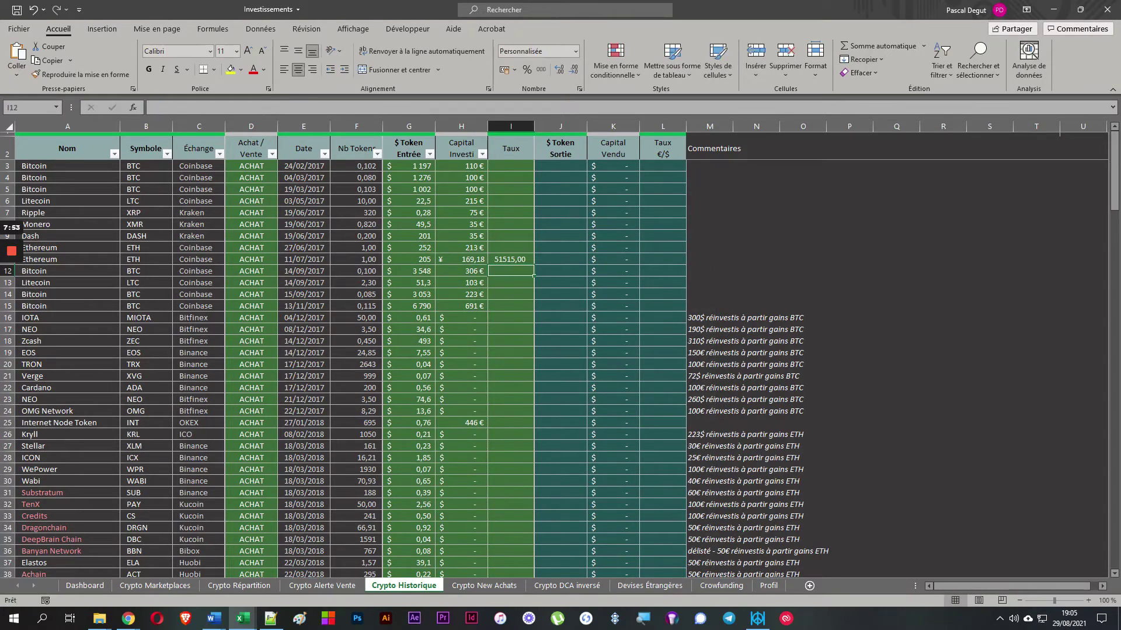
Step: Clear the sample Taux from the 11/07/2017 Ethereum purchase and reselect its invested amount and rate cells
{"action": "left_click", "coordinate": [445, 260]}
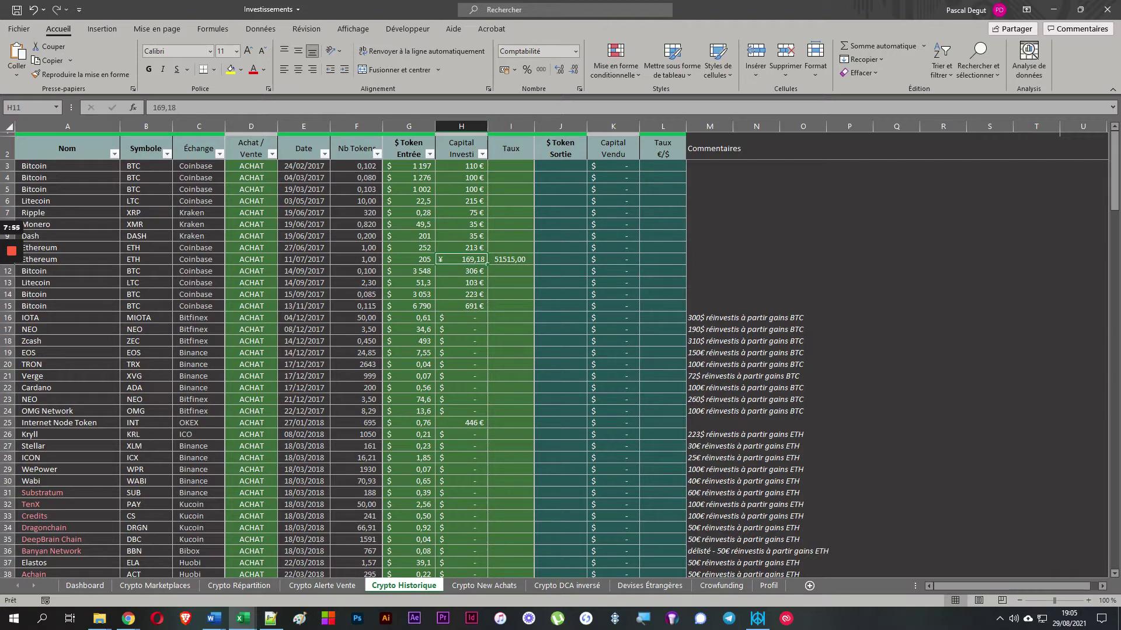
{"action": "left_click", "coordinate": [511, 259]}
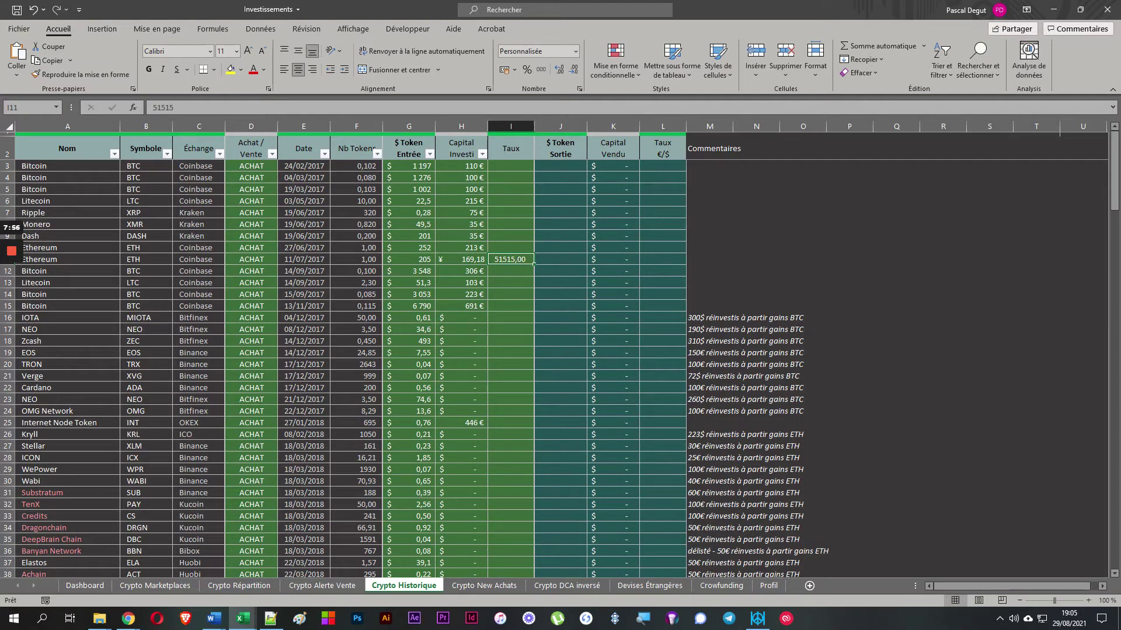
{"action": "key", "text": "Delete"}
{"action": "left_click", "coordinate": [438, 259]}
{"action": "left_click", "coordinate": [509, 259]}
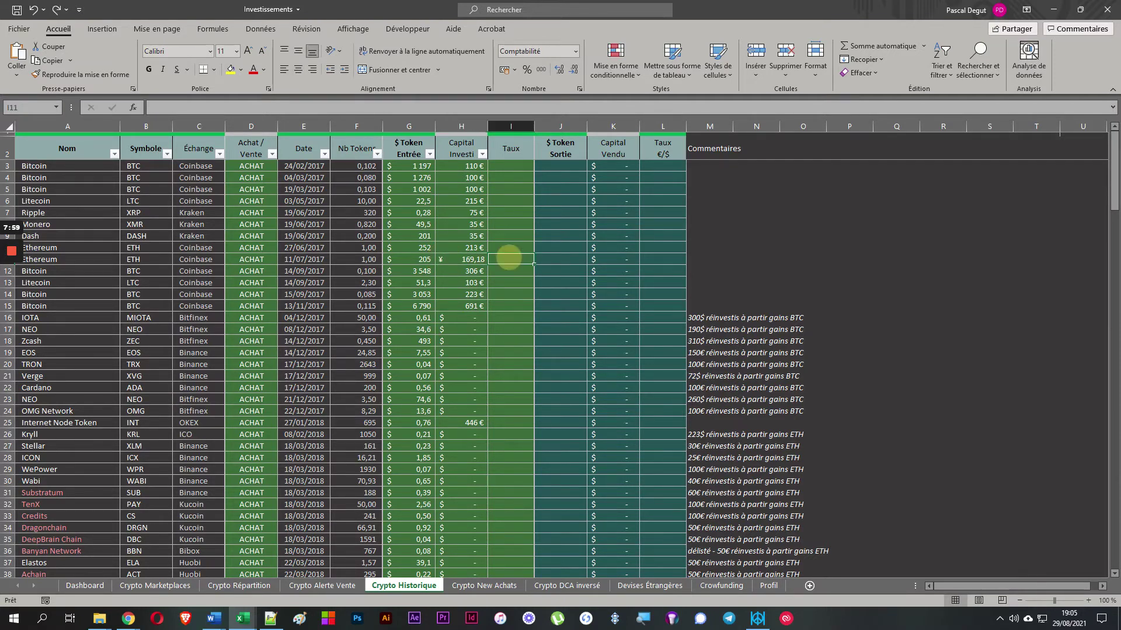
Step: Select the Capital Investi total in the summary below the transactions to inspect its formula
{"action": "scroll", "coordinate": [509, 260], "scroll_direction": "down", "scroll_amount": 10}
{"action": "scroll", "coordinate": [509, 259], "scroll_direction": "down", "scroll_amount": 20}
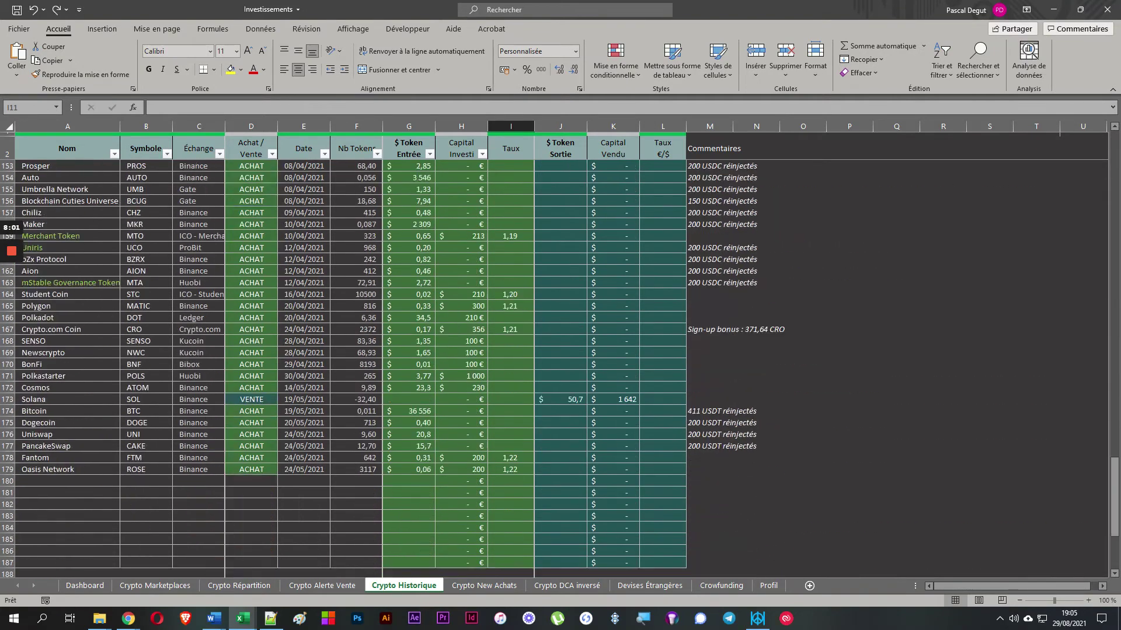
{"action": "left_click", "coordinate": [461, 235]}
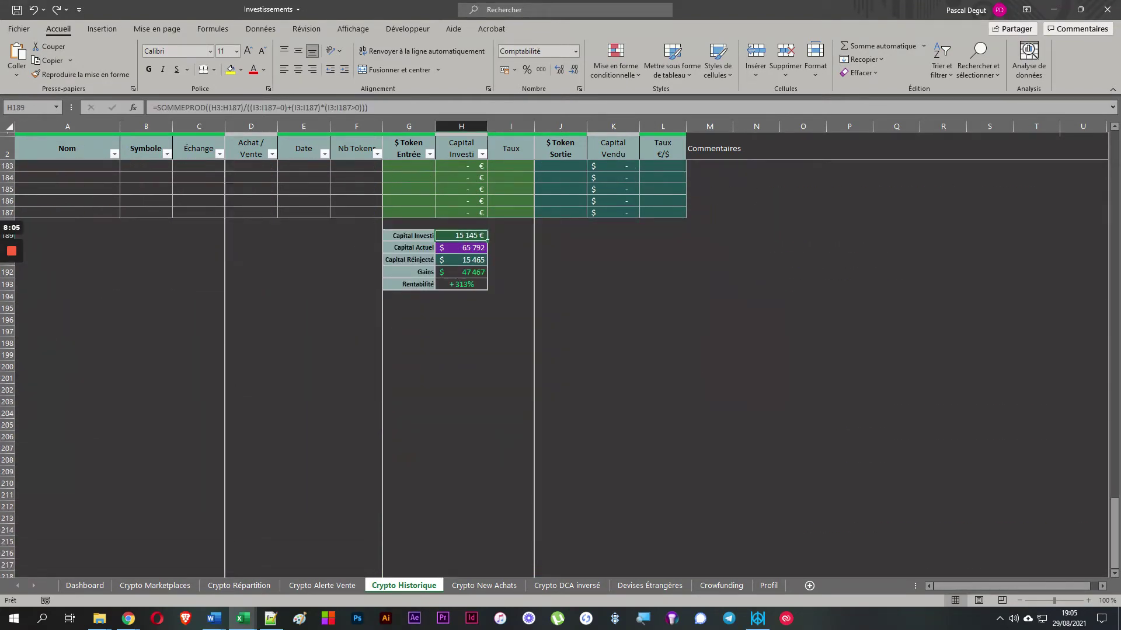
Step: Switch to the crypto-excel workbook and its Historique Achats & Vente sheet
{"action": "key", "text": "alt+Tab"}
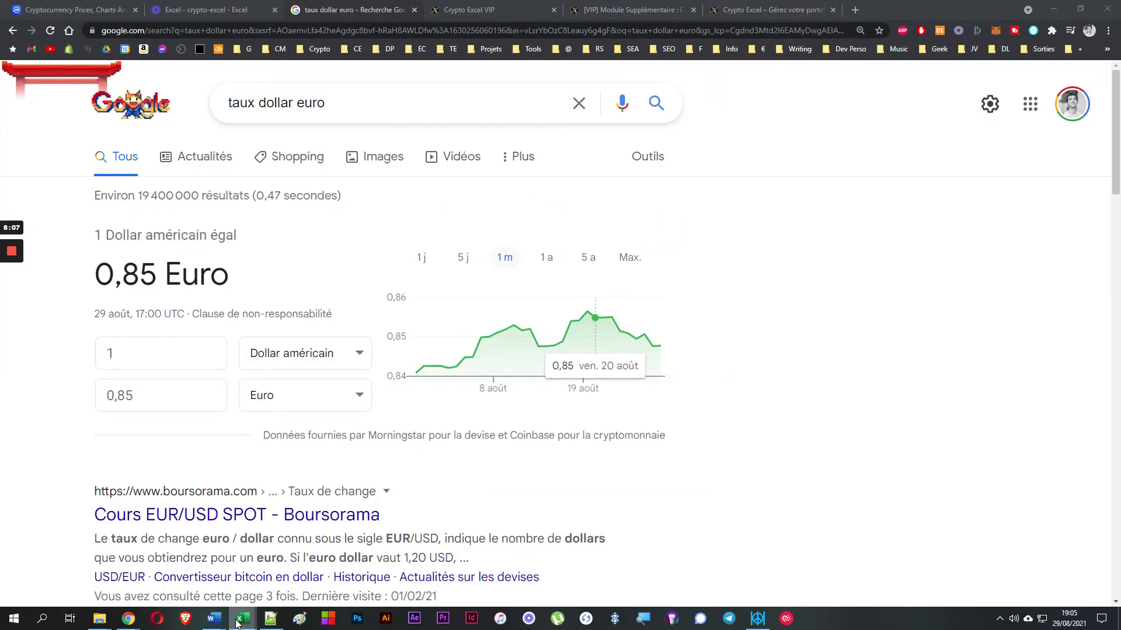
{"action": "mouse_move", "coordinate": [243, 619]}
{"action": "left_click", "coordinate": [181, 551]}
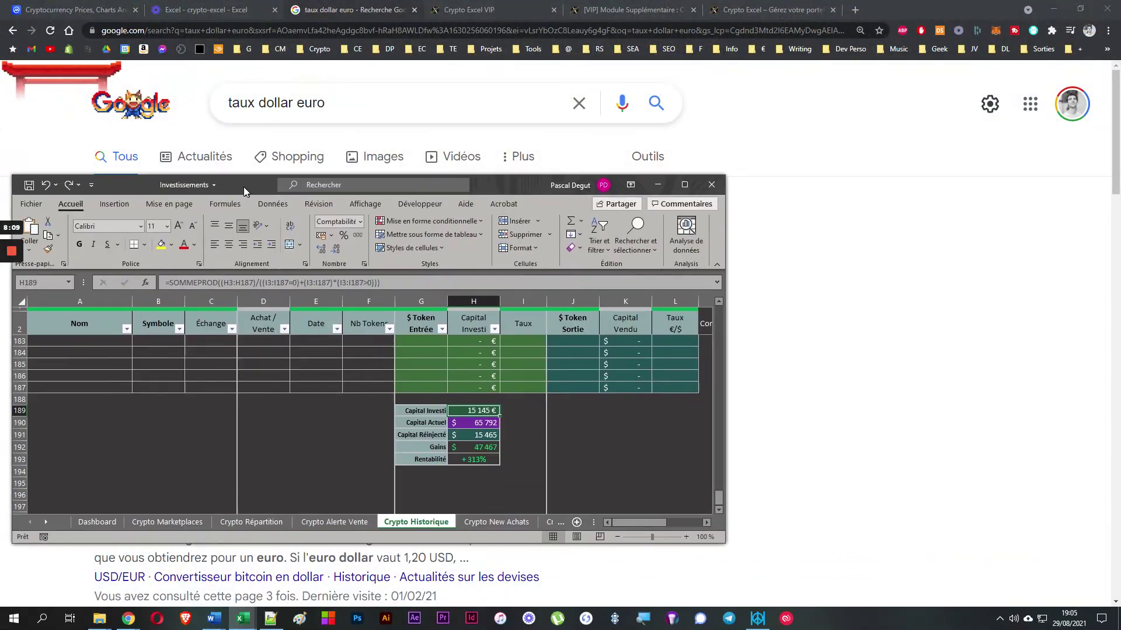
{"action": "double_click", "coordinate": [244, 191]}
{"action": "scroll", "coordinate": [244, 191], "scroll_direction": "up", "scroll_amount": 15}
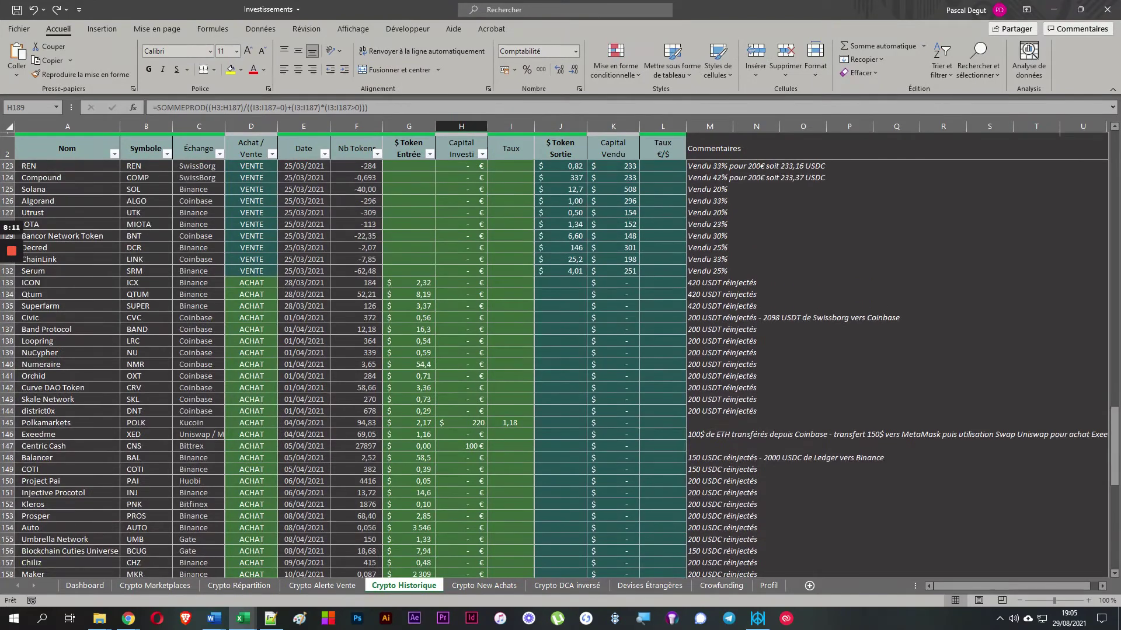
{"action": "mouse_move", "coordinate": [243, 619]}
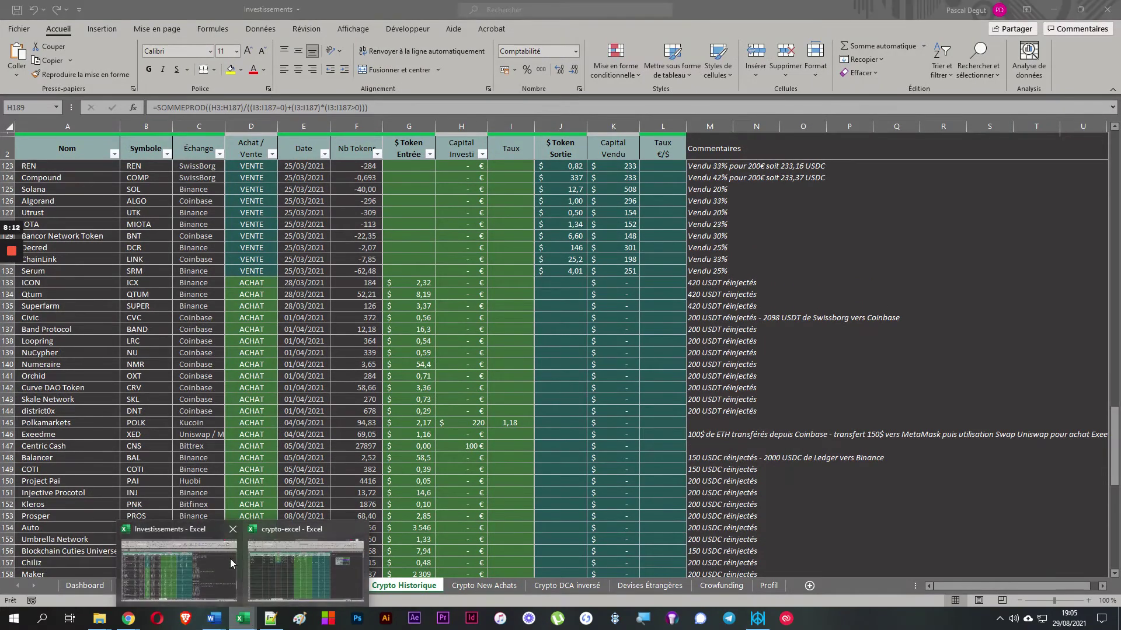
{"action": "left_click", "coordinate": [294, 570]}
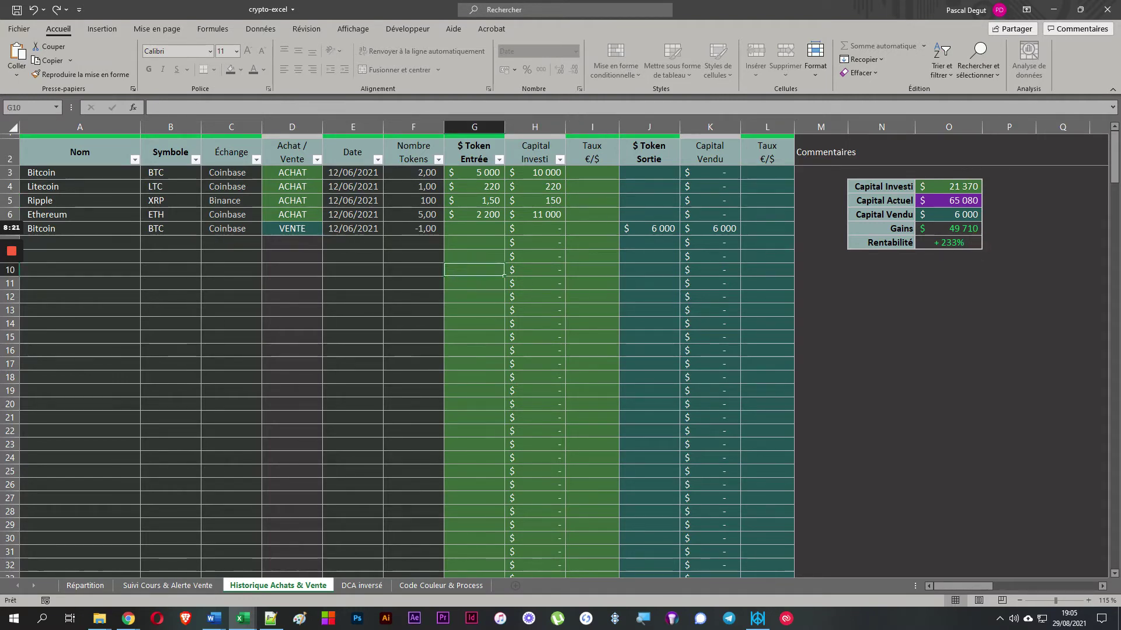
Step: Examine the Capital Investi summary, the $ Token Entrée column and the purchase Taux €/$ cells in the crypto-excel workbook
{"action": "left_click", "coordinate": [484, 241]}
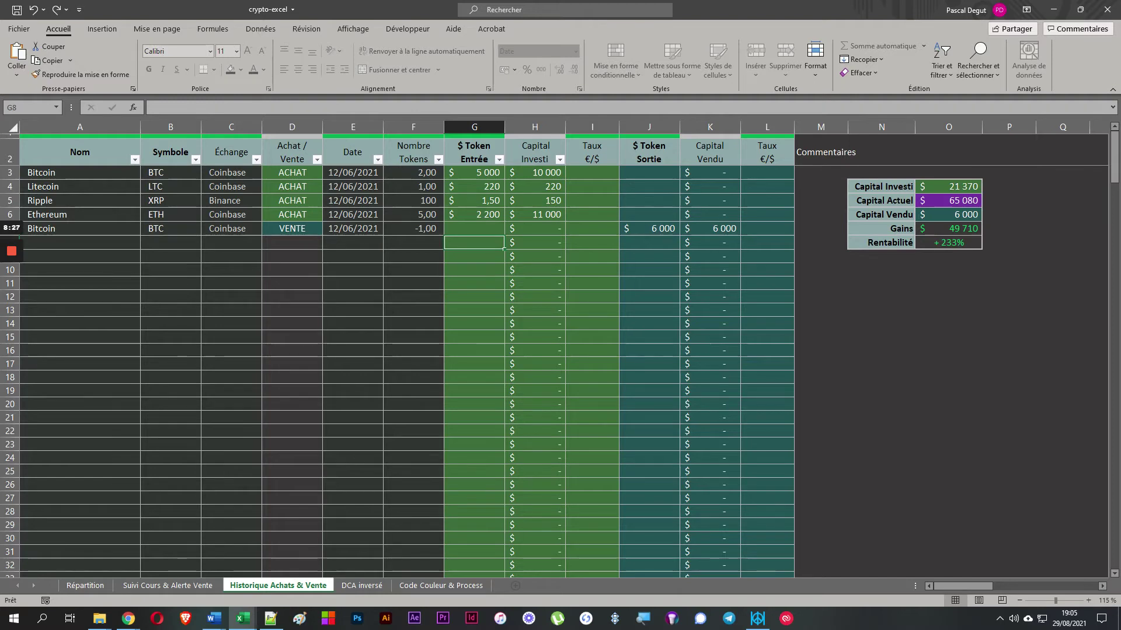
{"action": "left_click", "coordinate": [958, 174]}
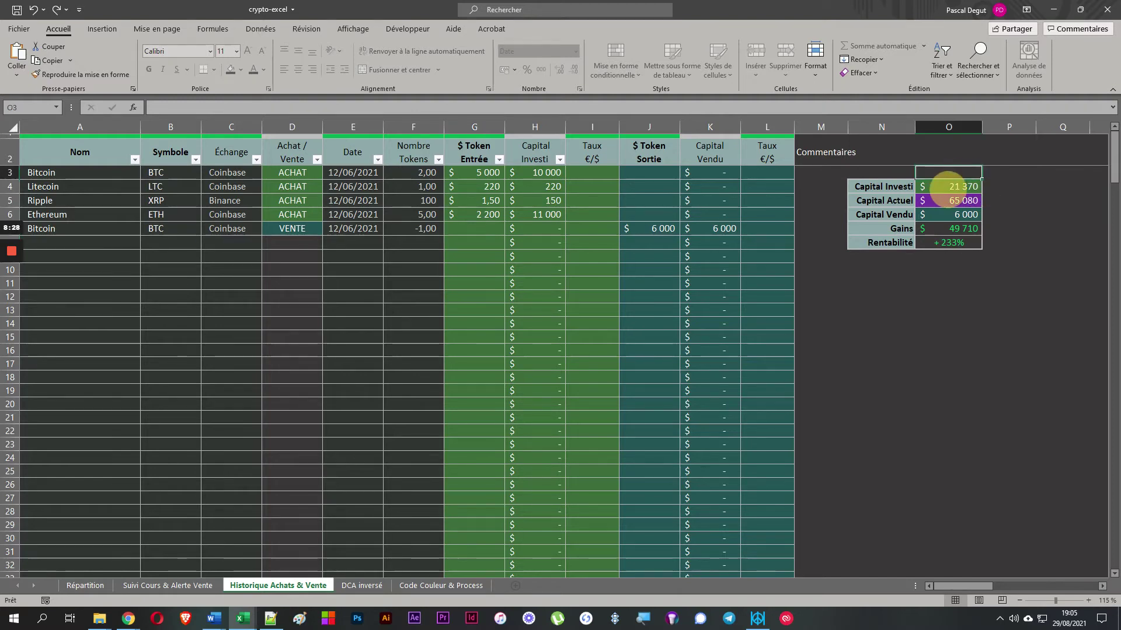
{"action": "left_click", "coordinate": [949, 176]}
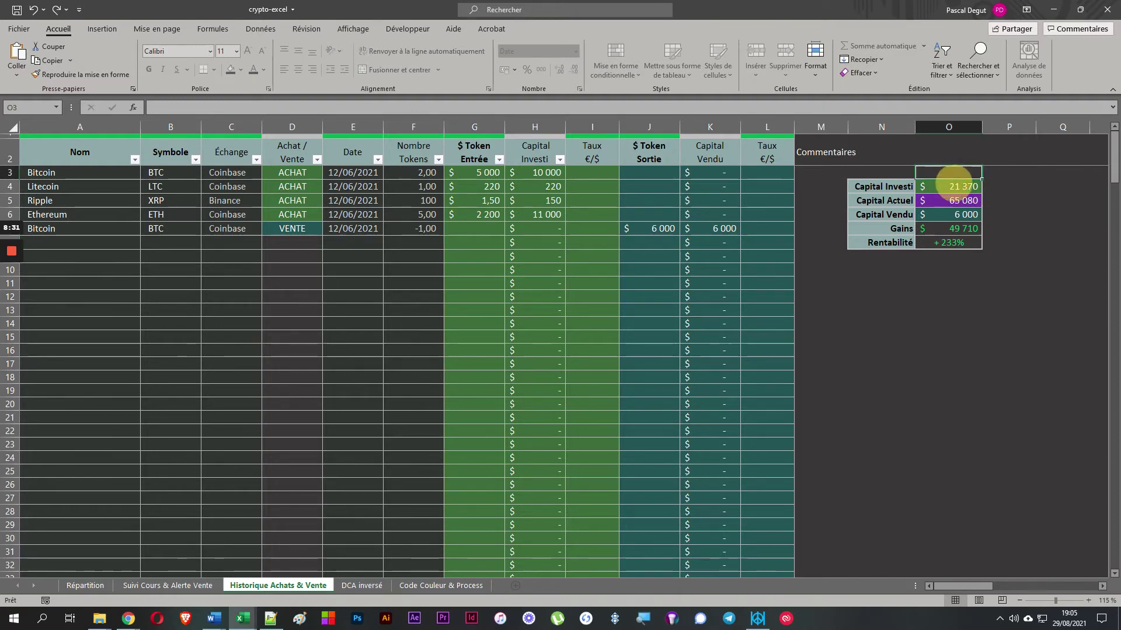
{"action": "left_click", "coordinate": [474, 126]}
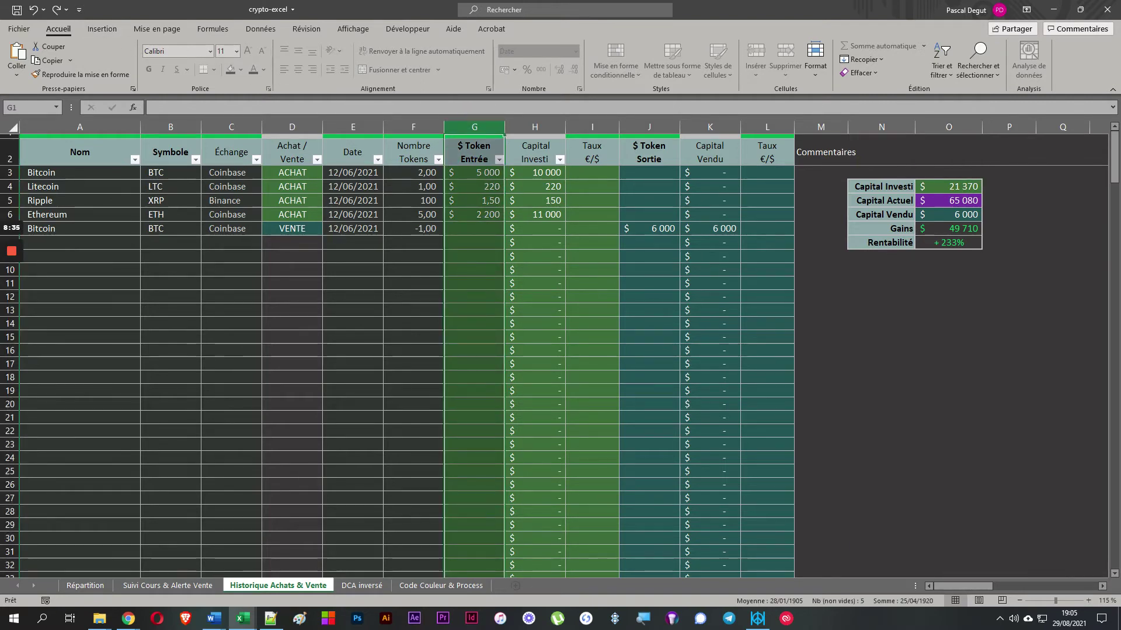
{"action": "left_click_drag", "start_coordinate": [592, 172], "coordinate": [586, 513]}
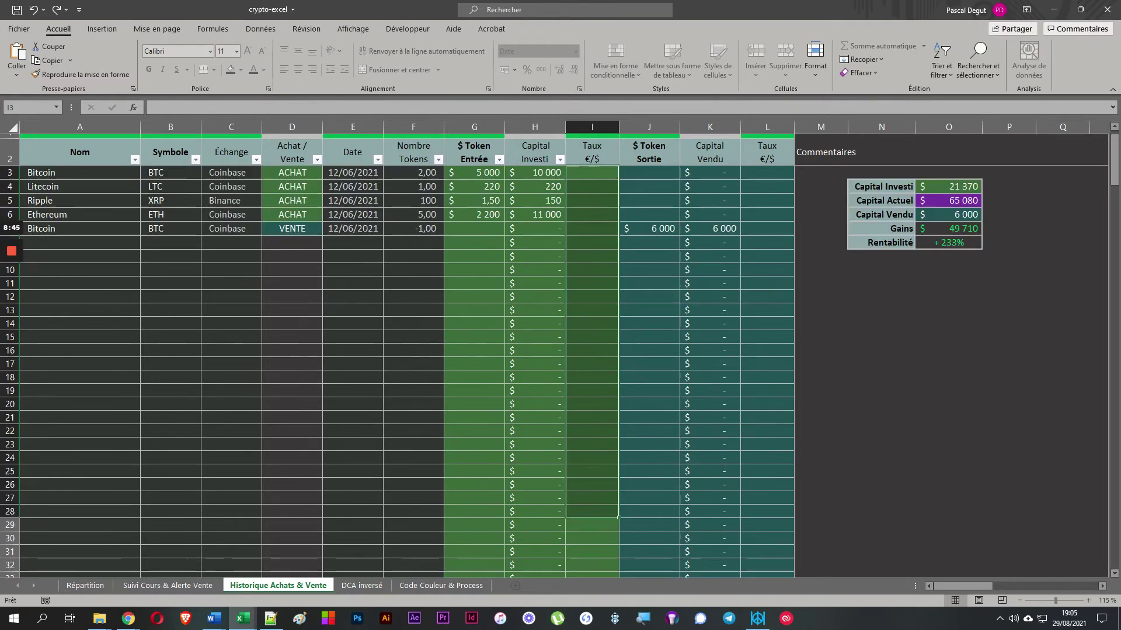
{"action": "left_click_drag", "start_coordinate": [591, 187], "coordinate": [586, 430]}
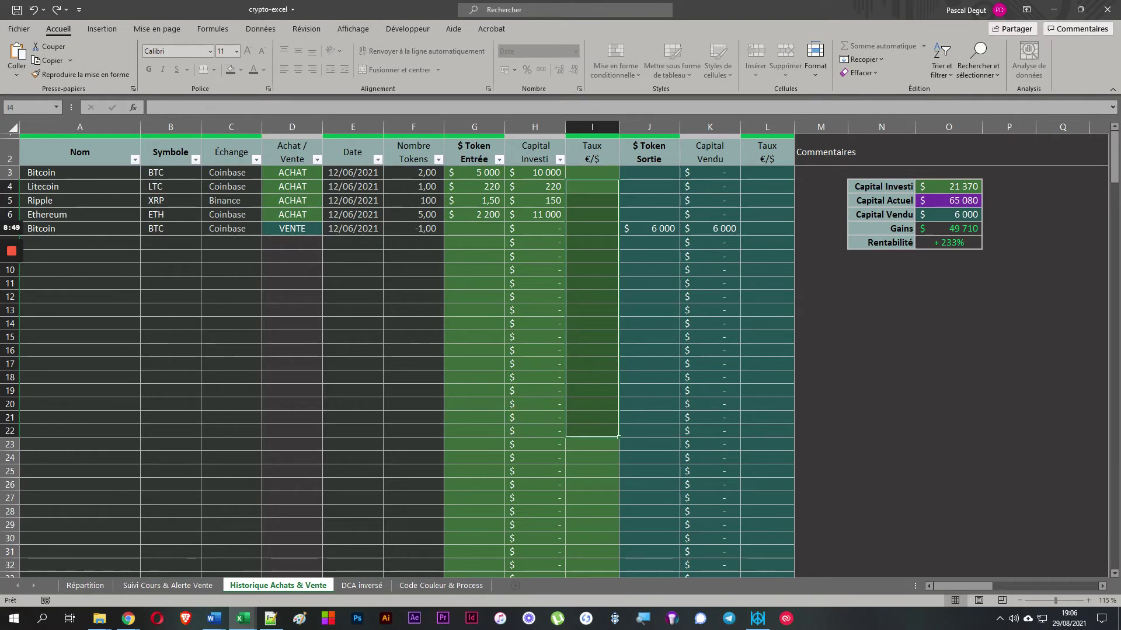
Step: Select the empty purchase Taux €/$ cells in rows 19 to 31, and finally the single cell in row 17
{"action": "left_click_drag", "start_coordinate": [592, 390], "coordinate": [586, 552]}
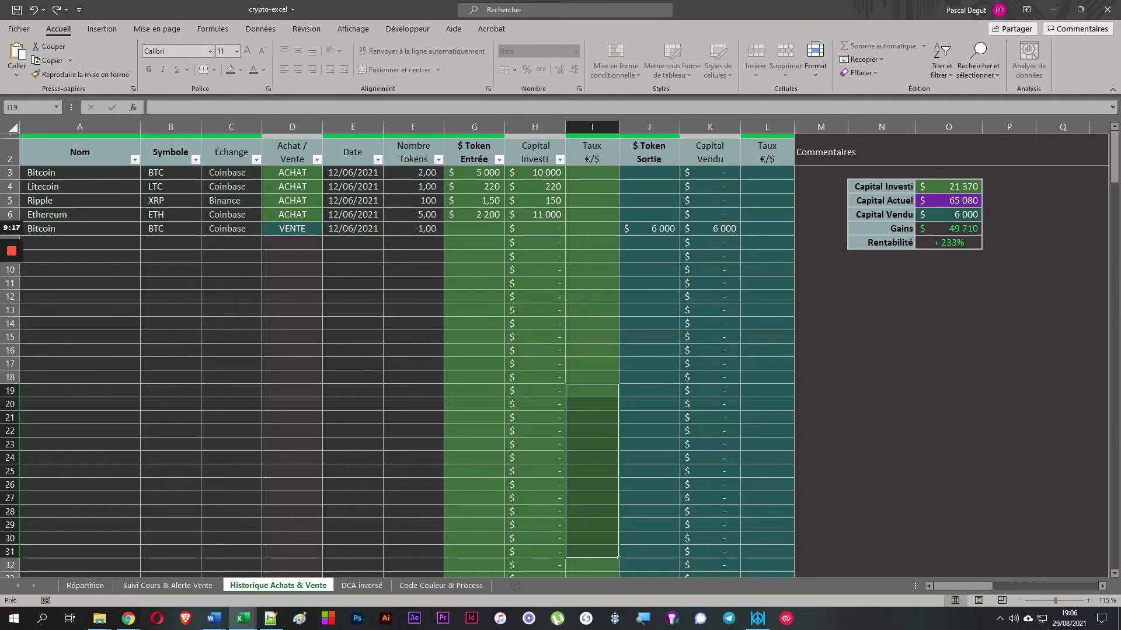
{"action": "left_click", "coordinate": [620, 331]}
{"action": "left_click", "coordinate": [584, 362]}
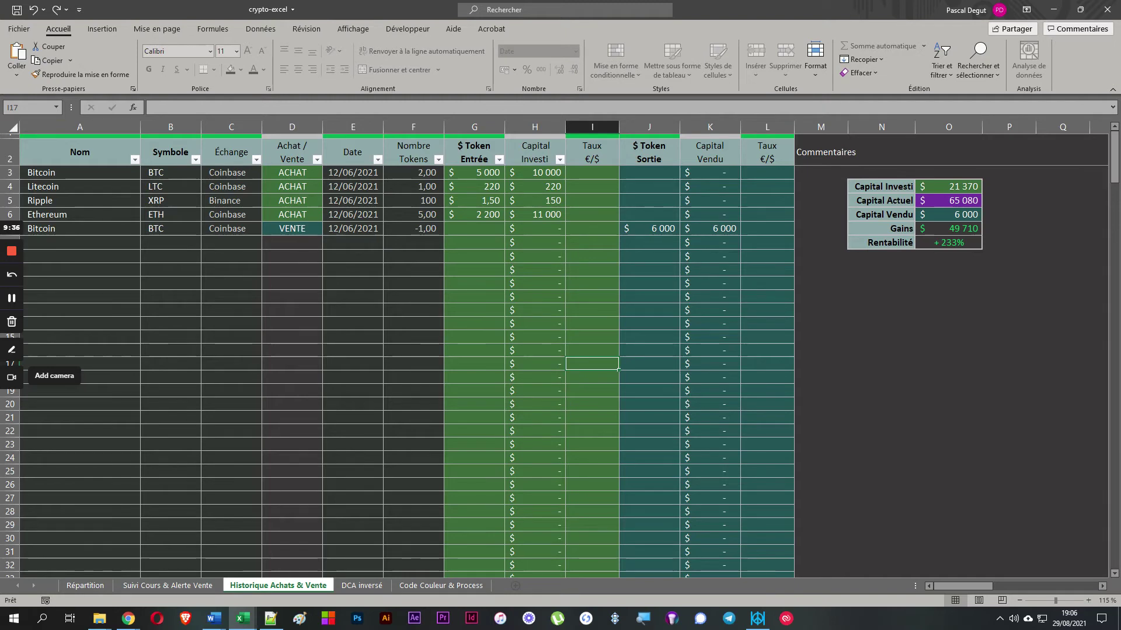
Step: Open the Suivi Cours & Alerte Vente sheet to view the dollar prices and capital of the tracked tokens
{"action": "left_click", "coordinate": [170, 587]}
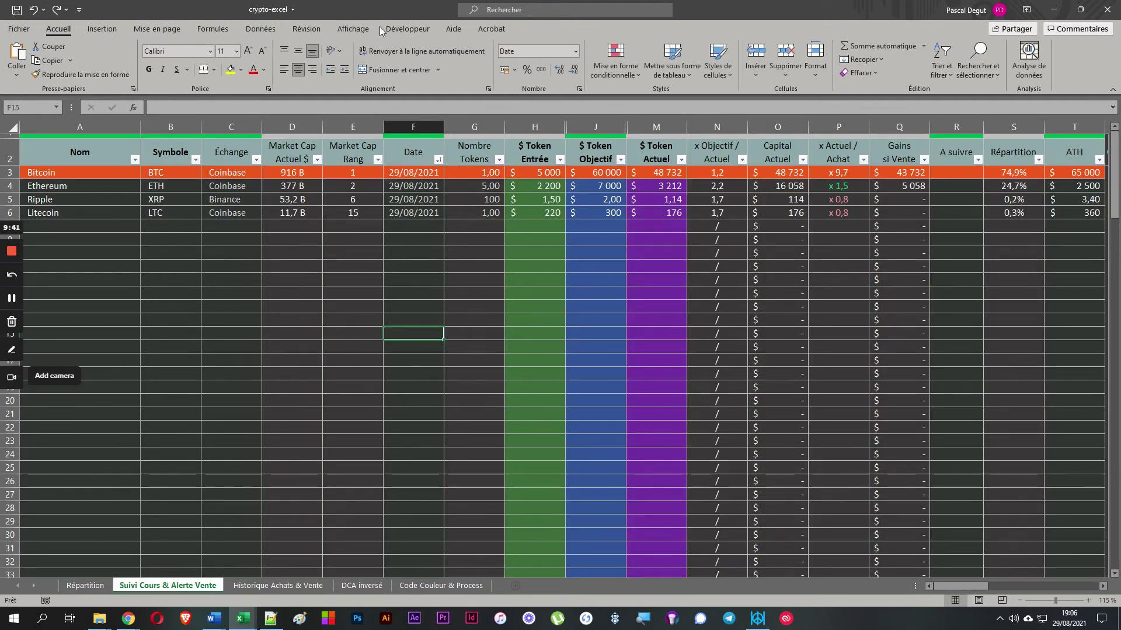
{"action": "left_click_drag", "start_coordinate": [332, 7], "coordinate": [450, 179]}
{"action": "double_click", "coordinate": [450, 178]}
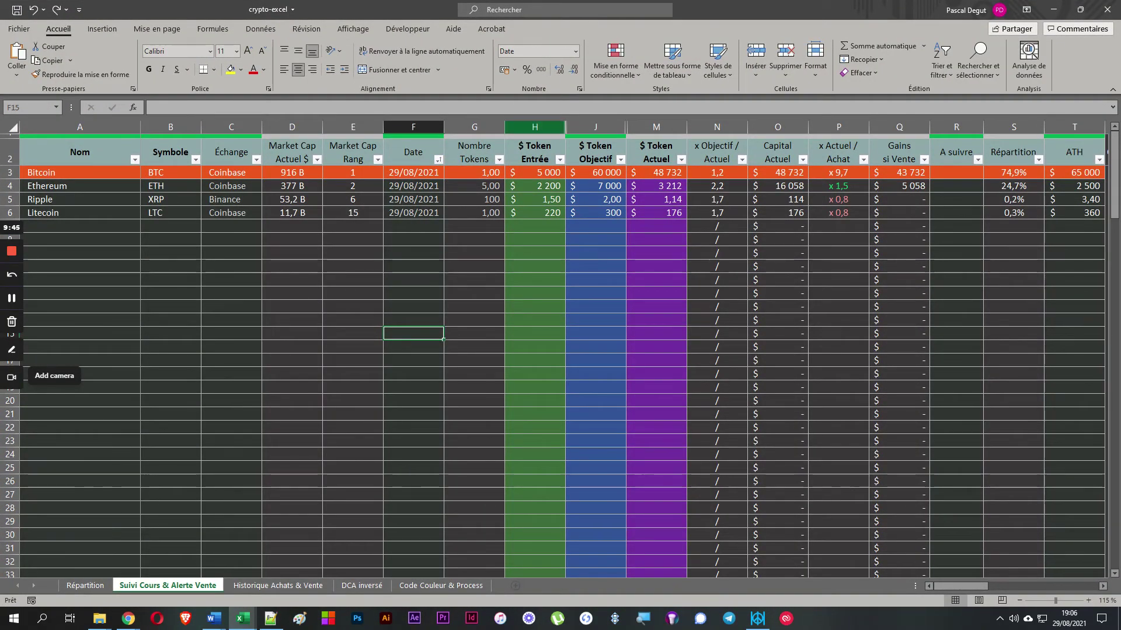
Step: Switch to CoinMarketCap in Chrome and set the site's display currency to USD
{"action": "mouse_move", "coordinate": [128, 618]}
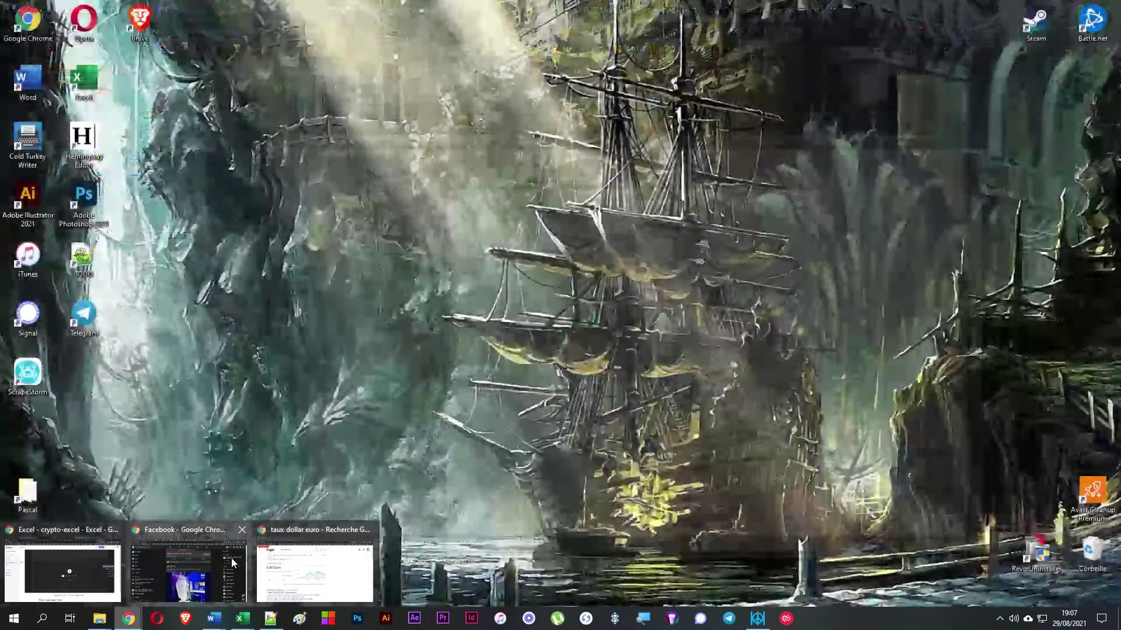
{"action": "left_click", "coordinate": [315, 572]}
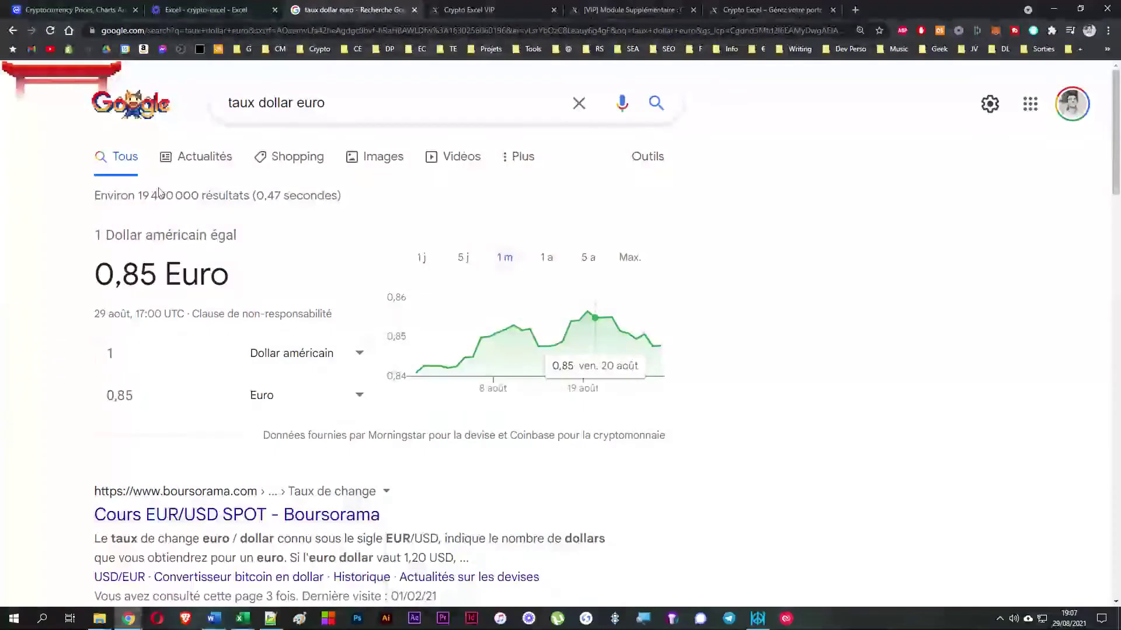
{"action": "left_click", "coordinate": [64, 10]}
{"action": "scroll", "coordinate": [410, 315], "scroll_direction": "down", "scroll_amount": 8}
{"action": "scroll", "coordinate": [411, 346], "scroll_direction": "up", "scroll_amount": 8}
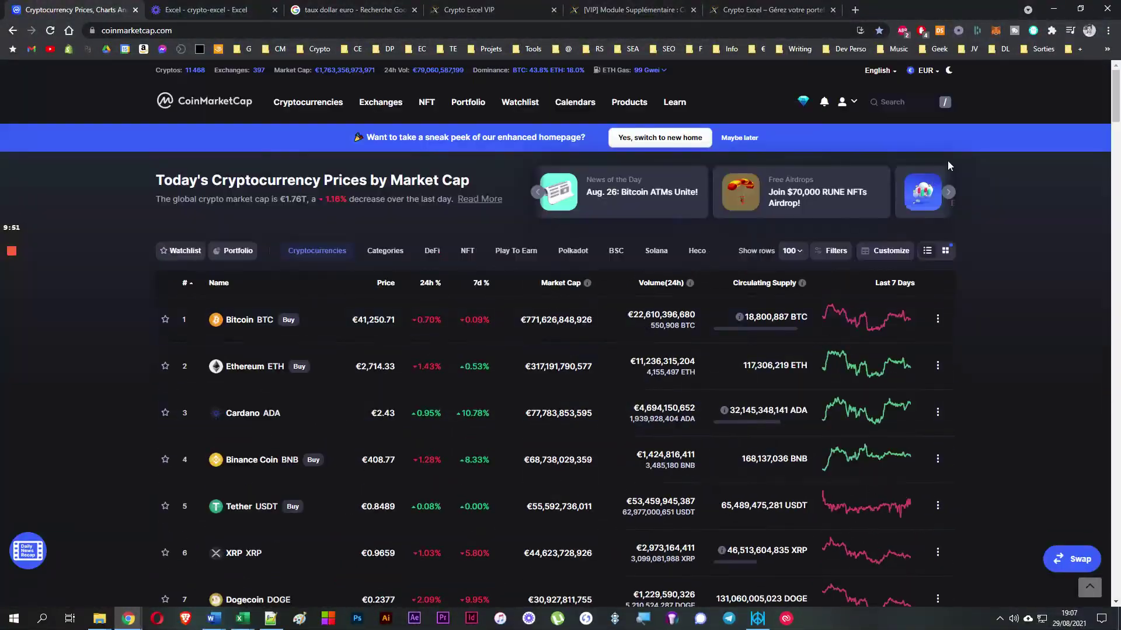
{"action": "left_click", "coordinate": [930, 70]}
{"action": "left_click", "coordinate": [372, 268]}
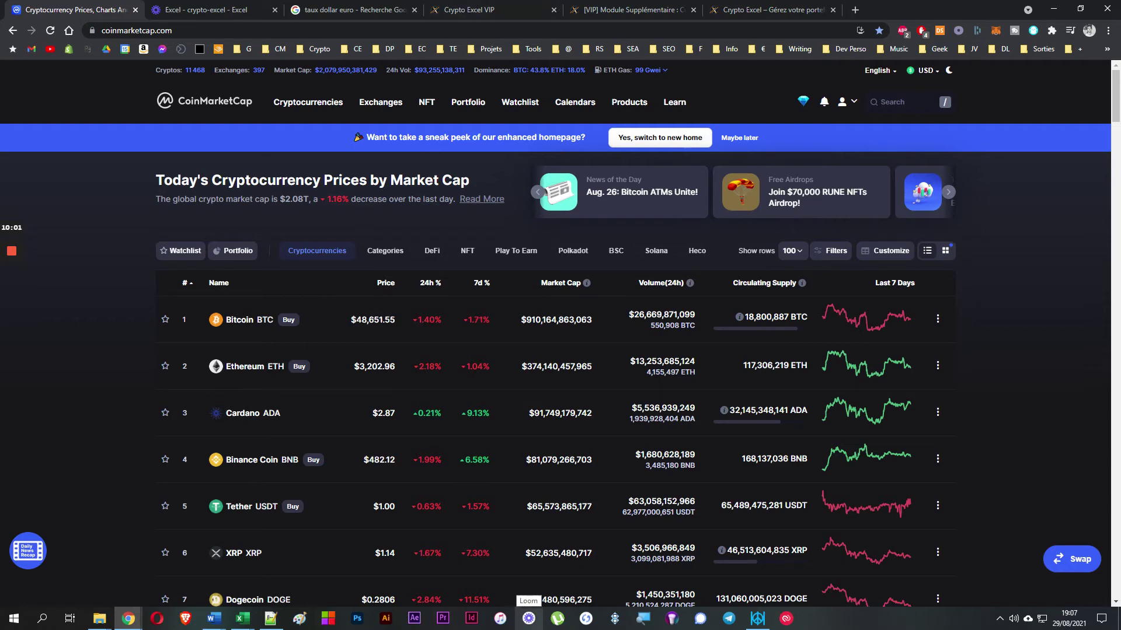
Step: Switch back to the crypto-excel workbook in Excel and open its Historique Achats & Vente sheet
{"action": "mouse_move", "coordinate": [2, 320]}
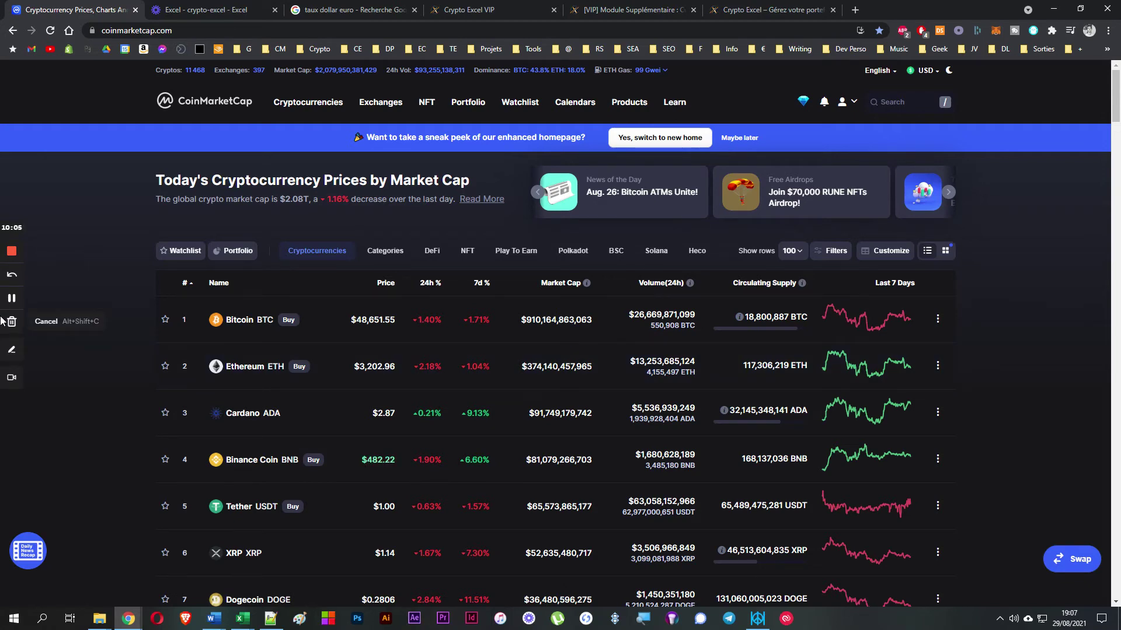
{"action": "left_click", "coordinate": [243, 618]}
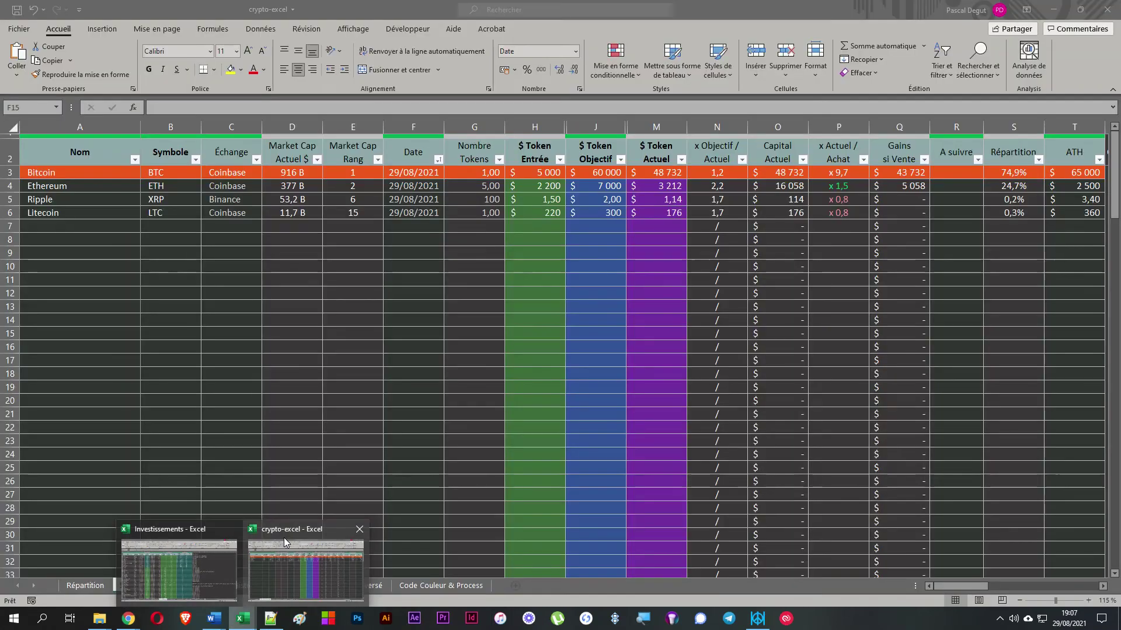
{"action": "left_click", "coordinate": [304, 560]}
{"action": "left_click", "coordinate": [286, 585]}
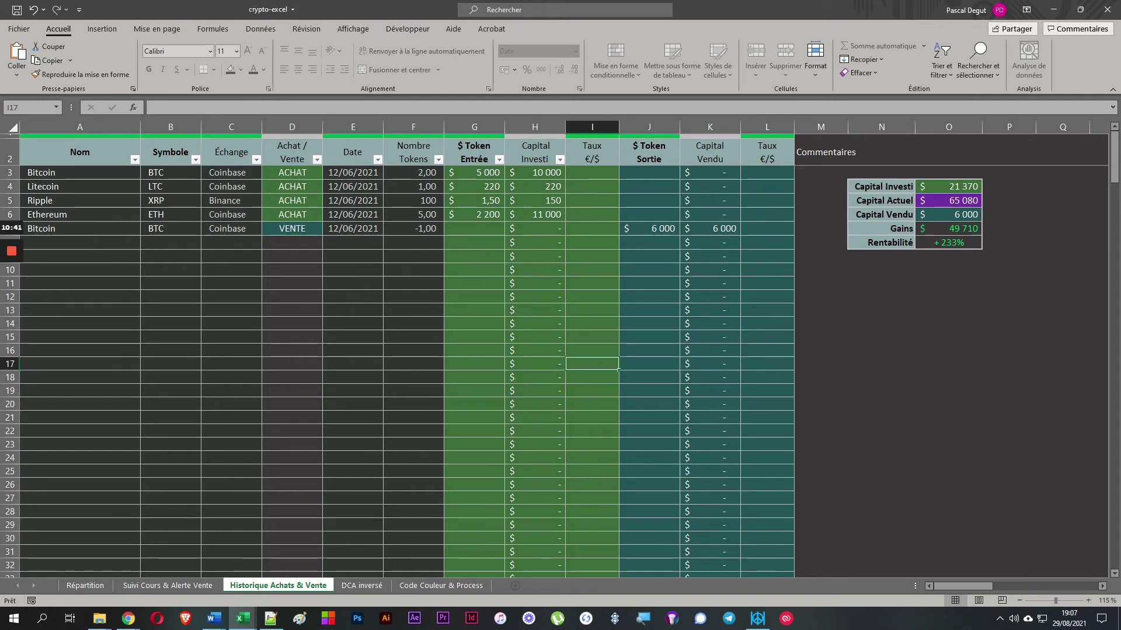
Step: Select the purchase and sale Taux €/$ columns one after the other, and finally the Taux cell of the first Bitcoin purchase
{"action": "left_click", "coordinate": [586, 126]}
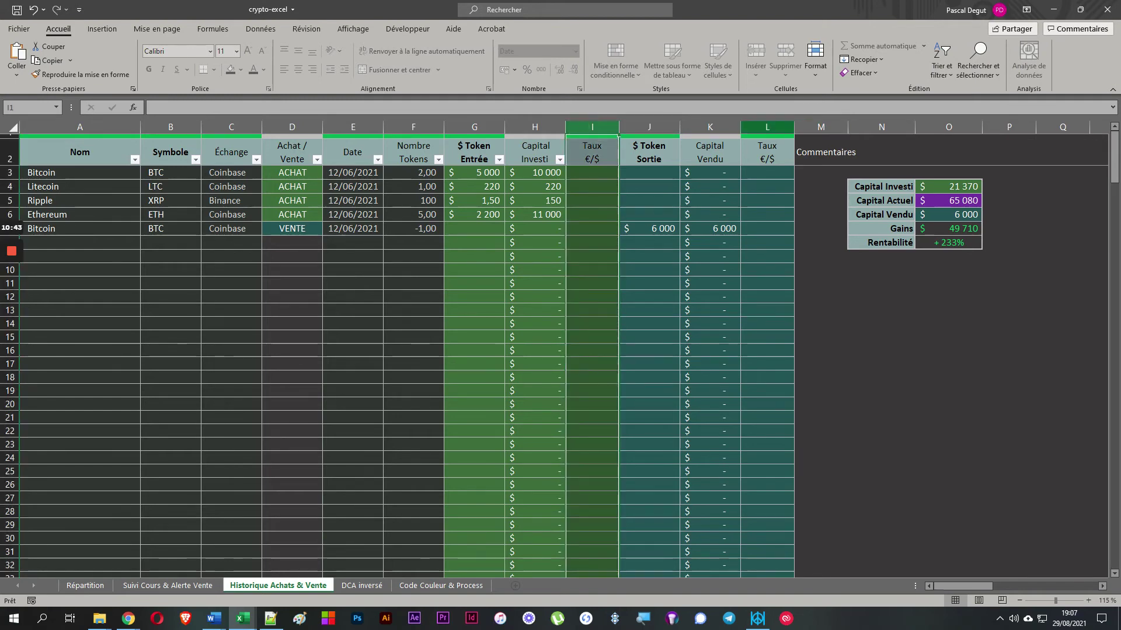
{"action": "left_click", "coordinate": [767, 127]}
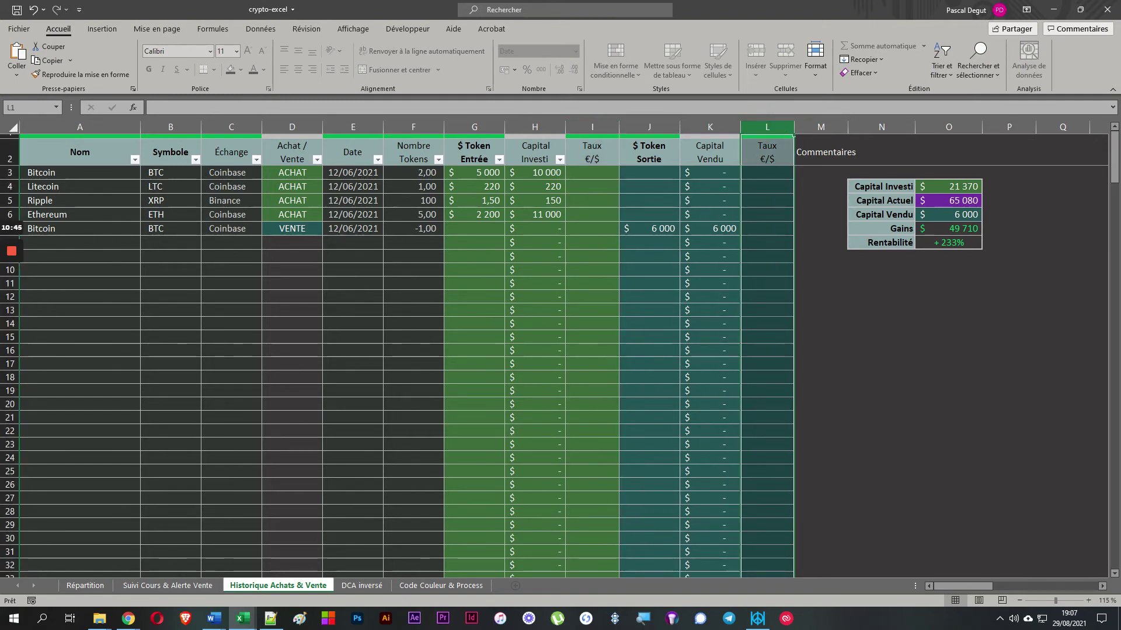
{"action": "left_click", "coordinate": [934, 310]}
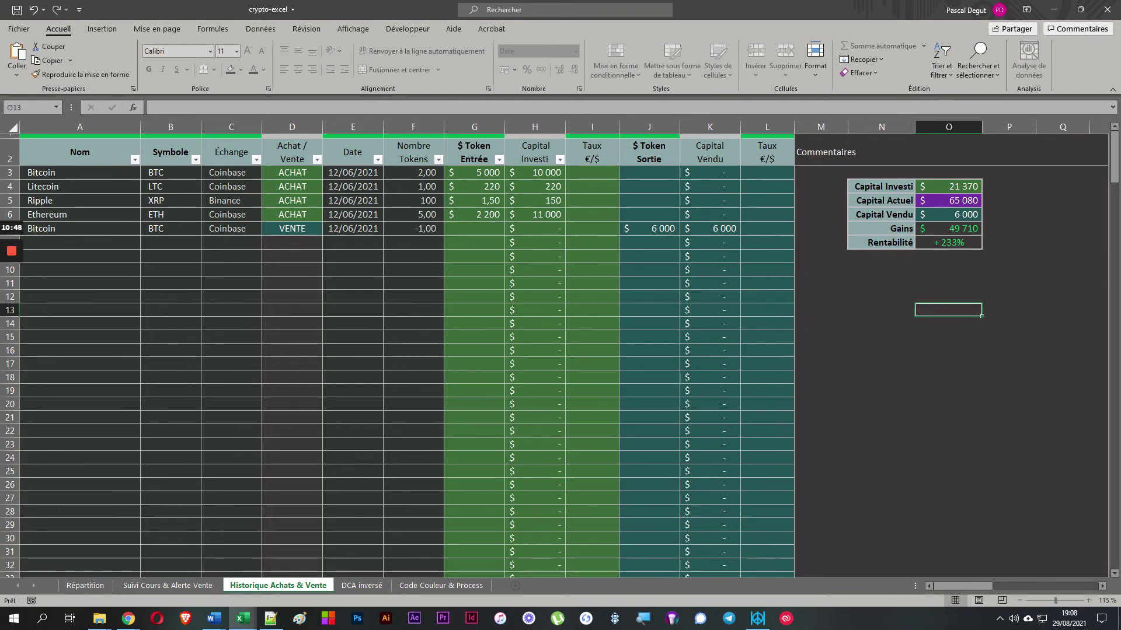
{"action": "left_click", "coordinate": [948, 296]}
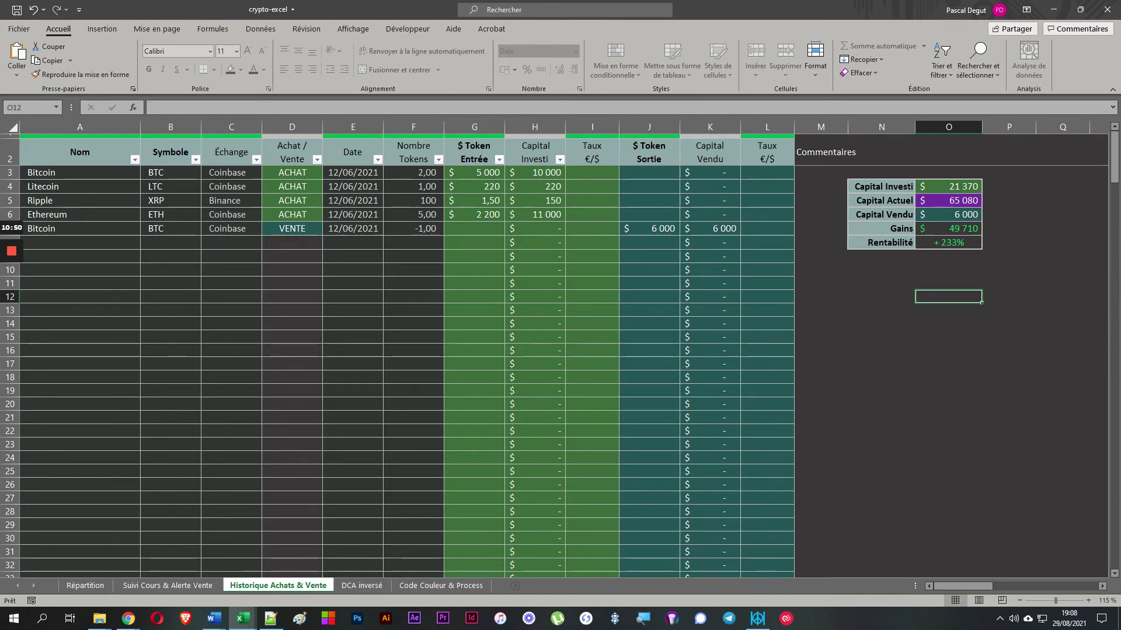
{"action": "left_click", "coordinate": [591, 173]}
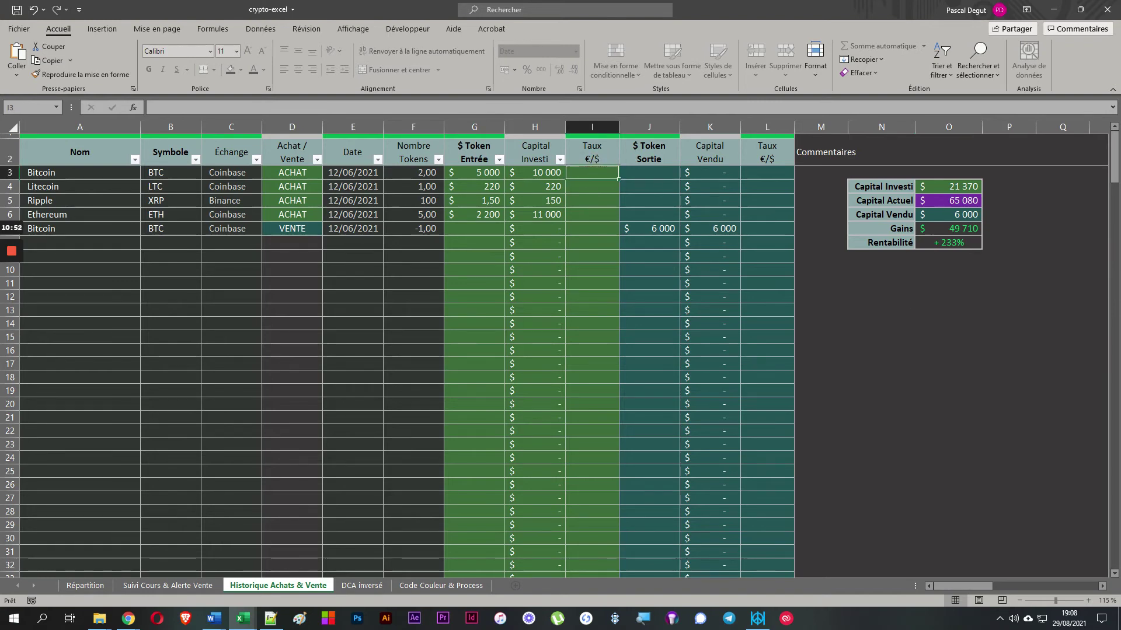
{"action": "left_click", "coordinate": [585, 178]}
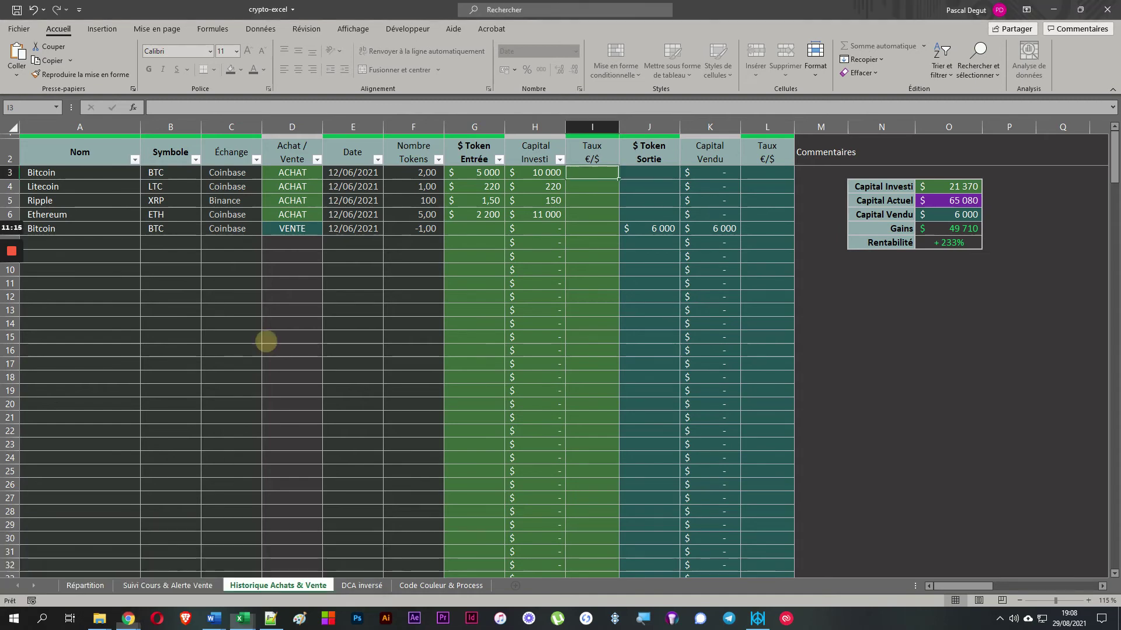
Step: Switch to the Crypto Excel VIP member page in Chrome and examine its Répartition Portefeuille and Alertes de Vente tutorial videos
{"action": "left_click_drag", "start_coordinate": [394, 6], "coordinate": [405, 216]}
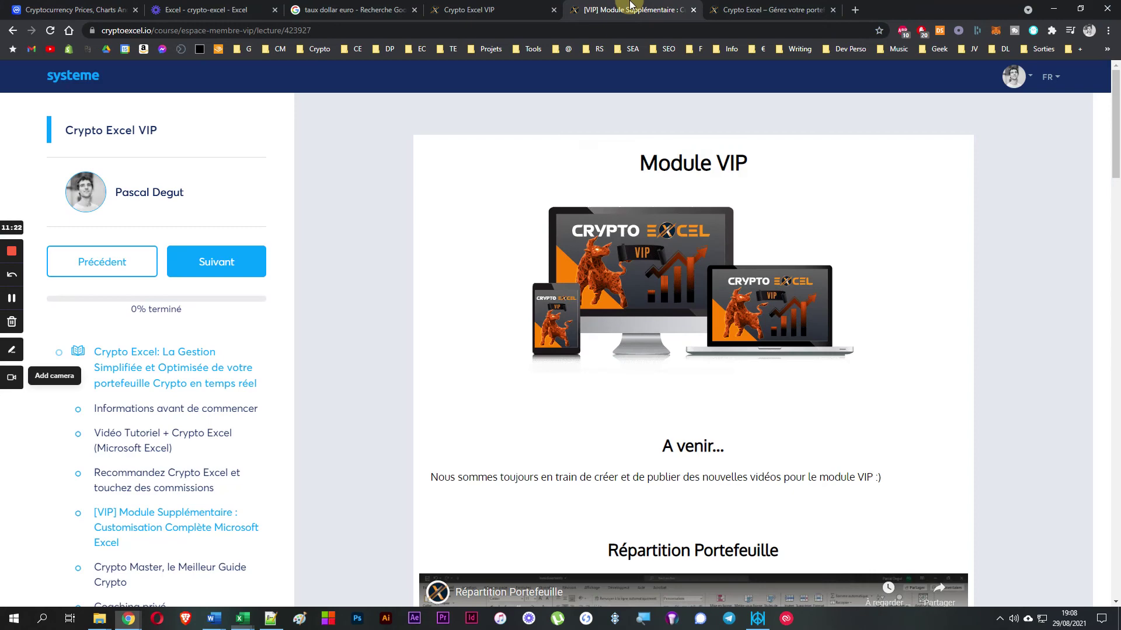
{"action": "left_click", "coordinate": [634, 9]}
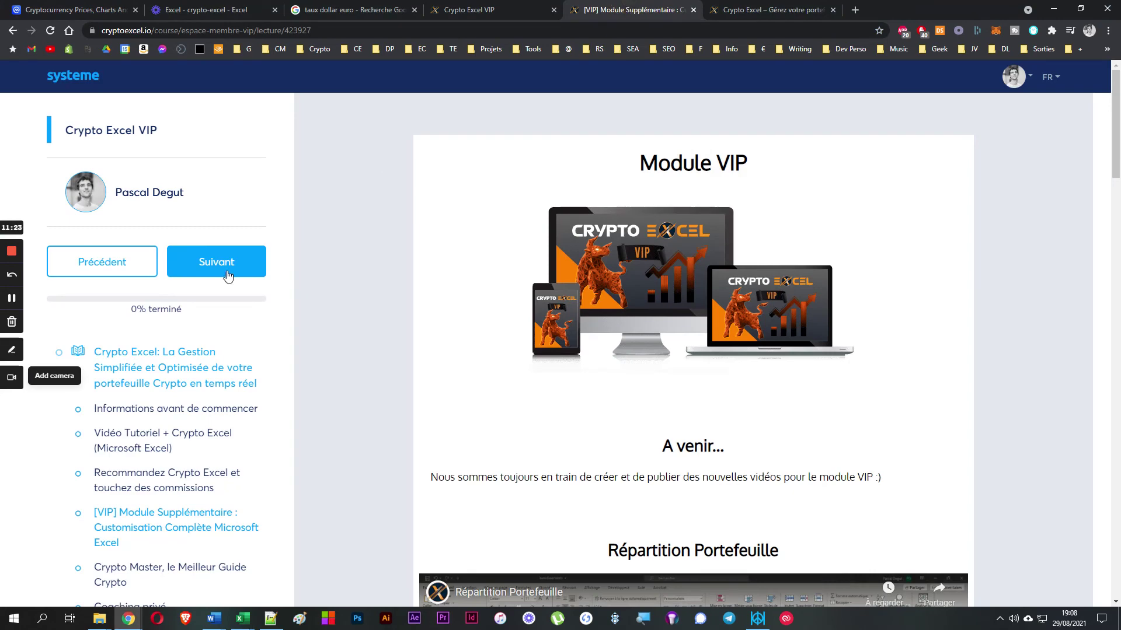
{"action": "scroll", "coordinate": [338, 310], "scroll_direction": "down", "scroll_amount": 2}
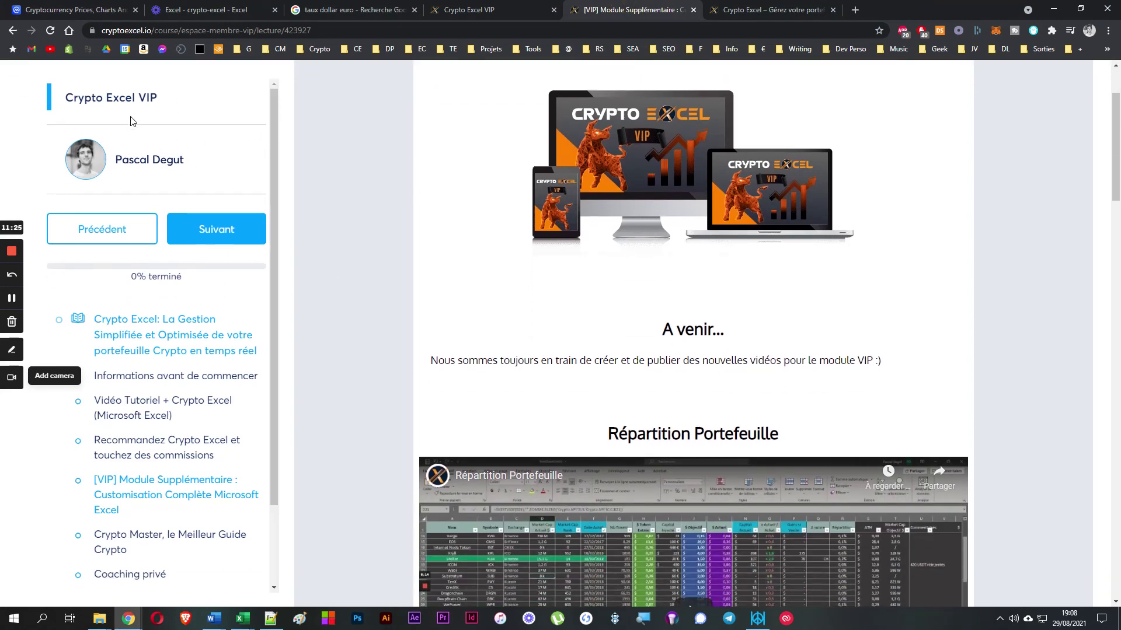
{"action": "scroll", "coordinate": [491, 292], "scroll_direction": "up", "scroll_amount": 2}
{"action": "scroll", "coordinate": [670, 290], "scroll_direction": "down", "scroll_amount": 7}
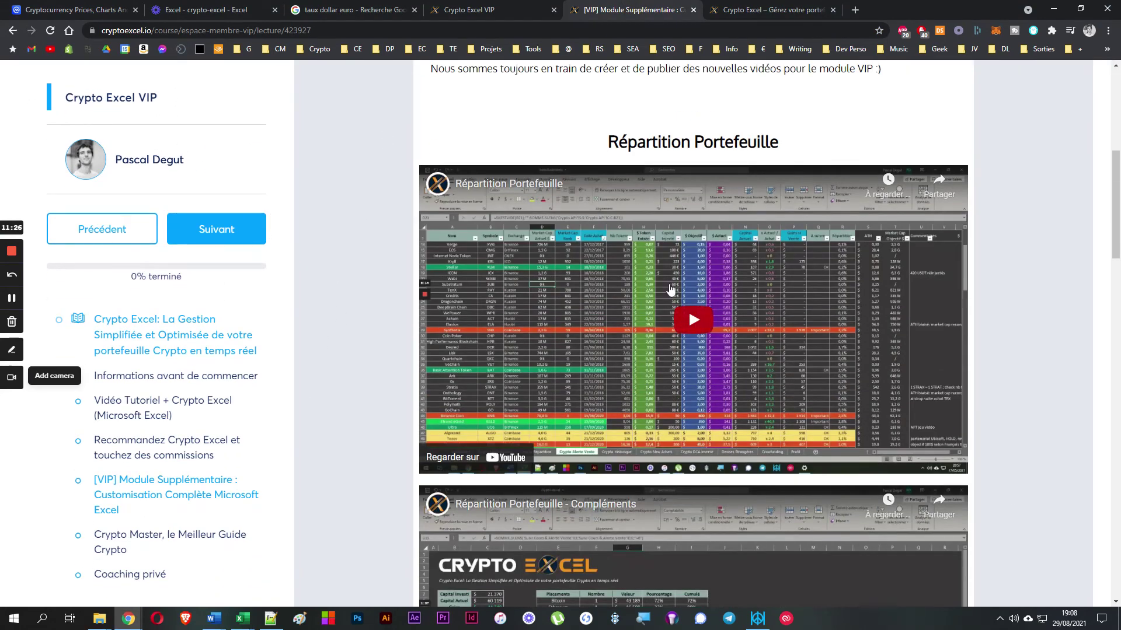
{"action": "left_click_drag", "start_coordinate": [1112, 220], "coordinate": [1049, 286]}
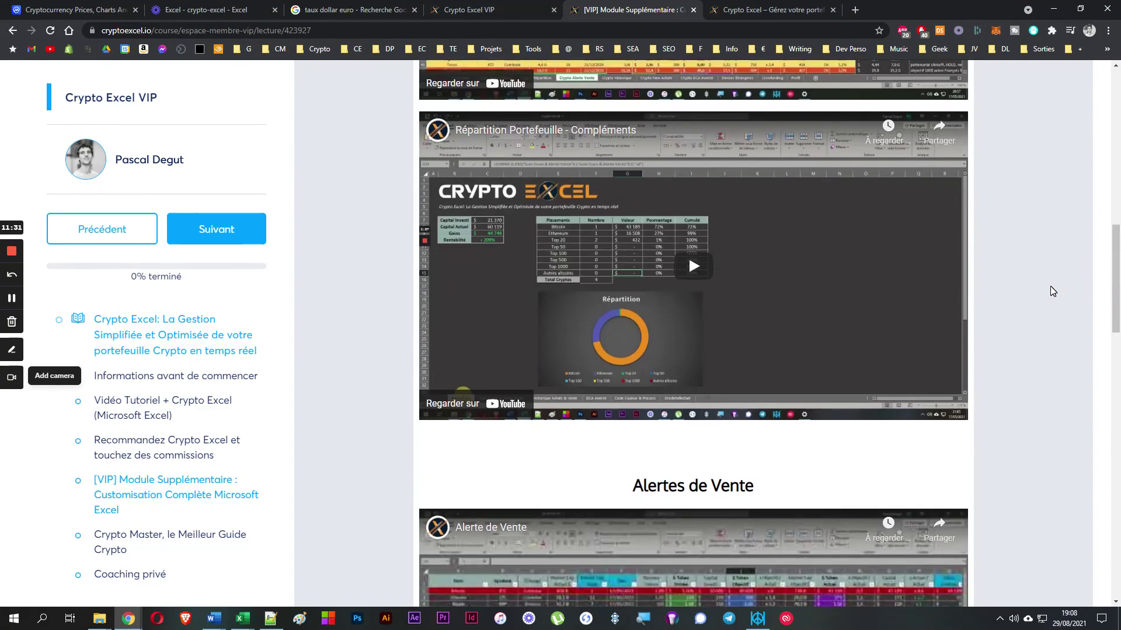
{"action": "scroll", "coordinate": [1051, 291], "scroll_direction": "down", "scroll_amount": 6}
{"action": "scroll", "coordinate": [569, 279], "scroll_direction": "down", "scroll_amount": 2}
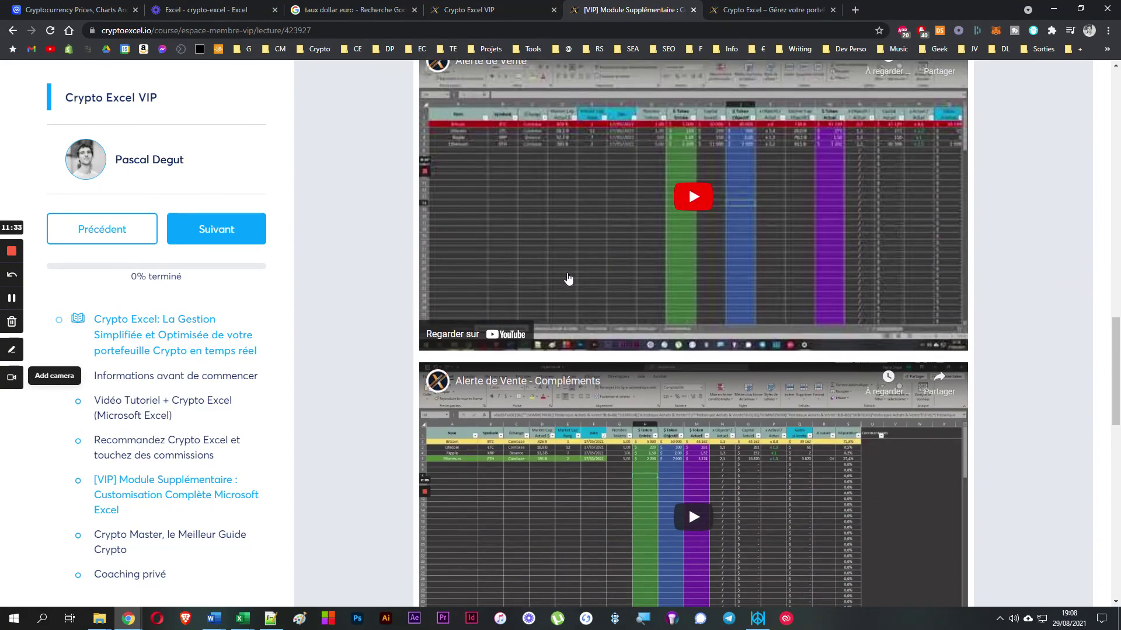
{"action": "scroll", "coordinate": [569, 279], "scroll_direction": "up", "scroll_amount": 12}
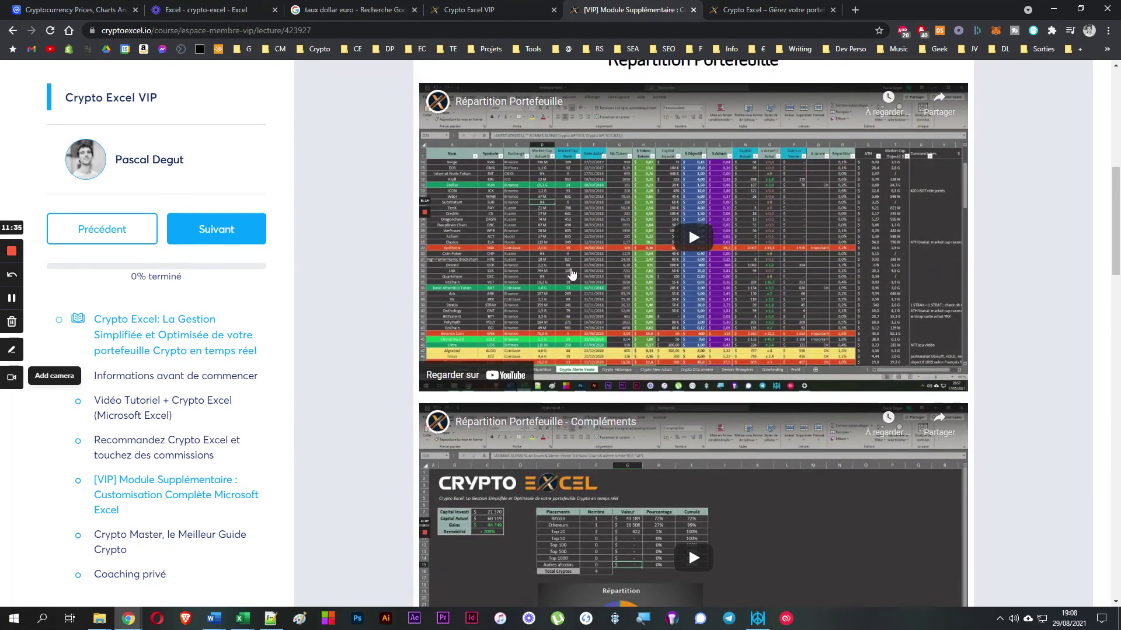
{"action": "scroll", "coordinate": [1068, 273], "scroll_direction": "up", "scroll_amount": 3}
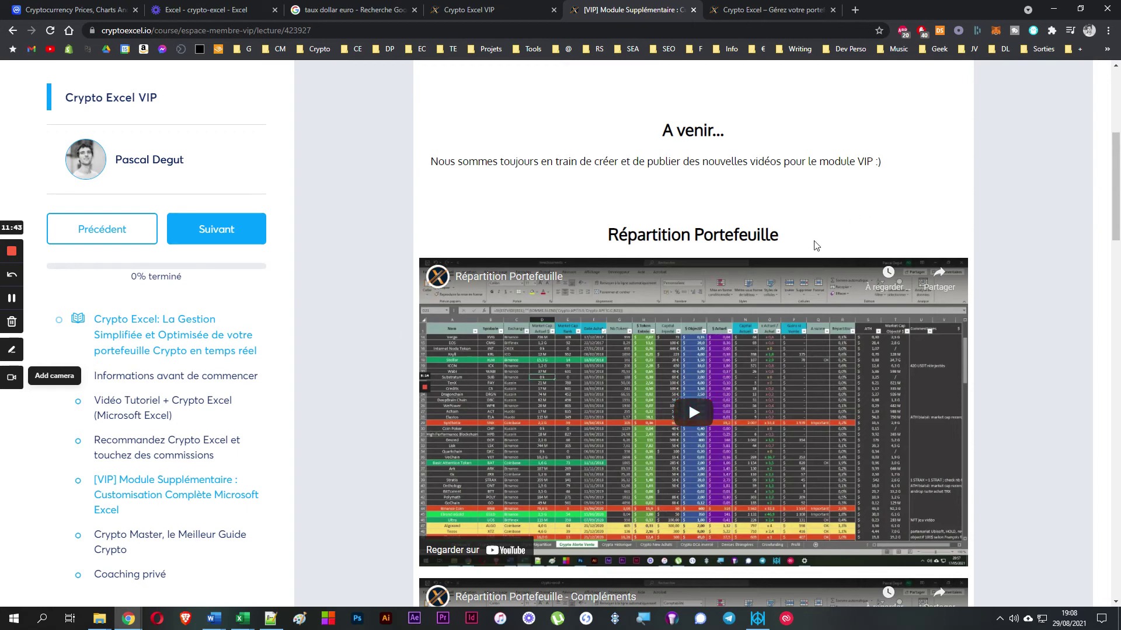
{"action": "left_click_drag", "start_coordinate": [1107, 194], "coordinate": [6, 194]}
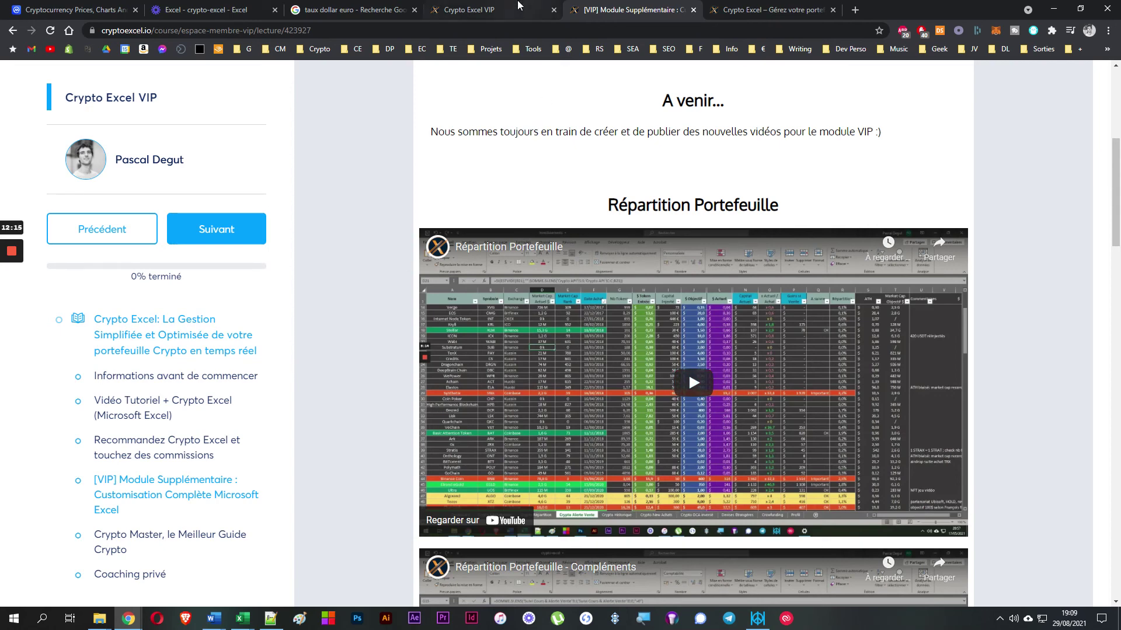
Step: Open the Crypto Excel VIP offer page and review its order form, program benefits, launch price and frequently asked questions
{"action": "left_click", "coordinate": [499, 11]}
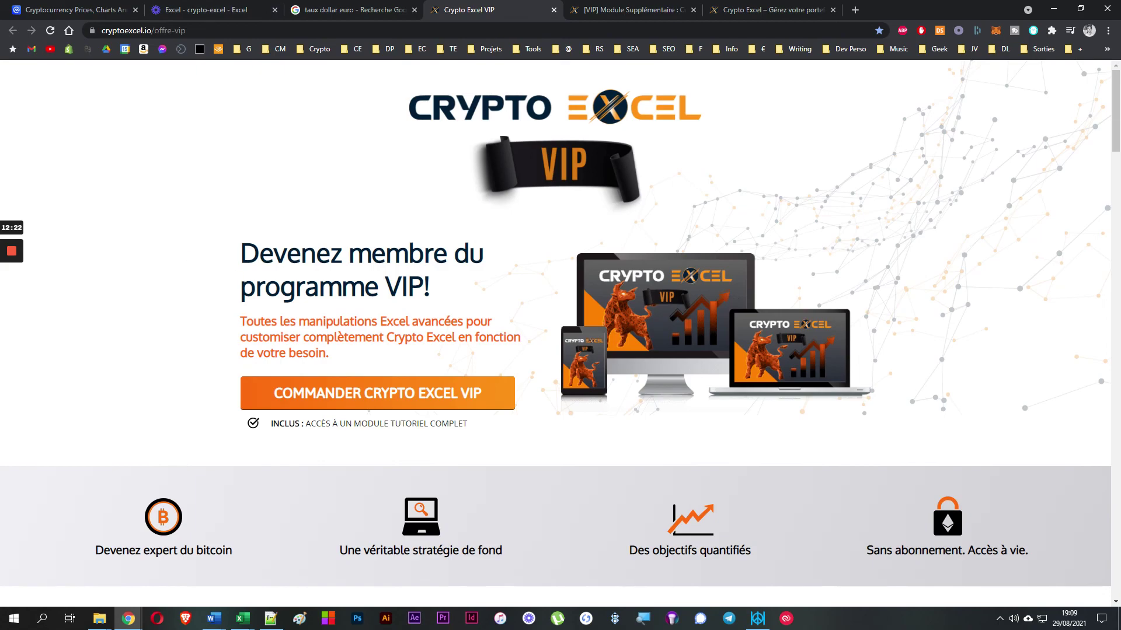
{"action": "left_click", "coordinate": [322, 393]}
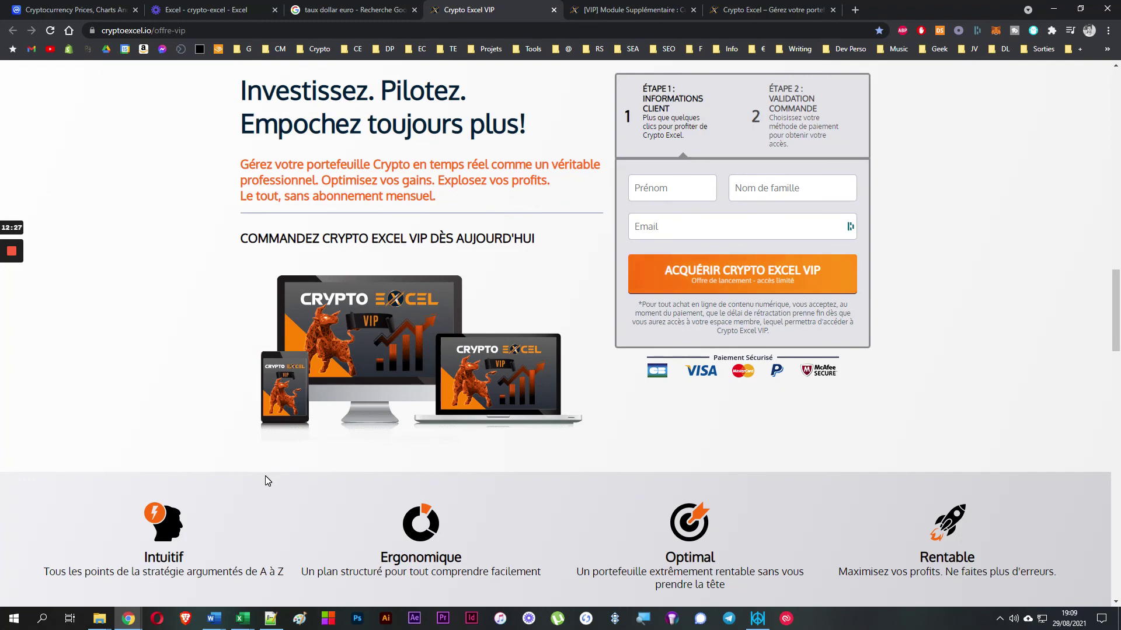
{"action": "scroll", "coordinate": [265, 480], "scroll_direction": "up", "scroll_amount": 9}
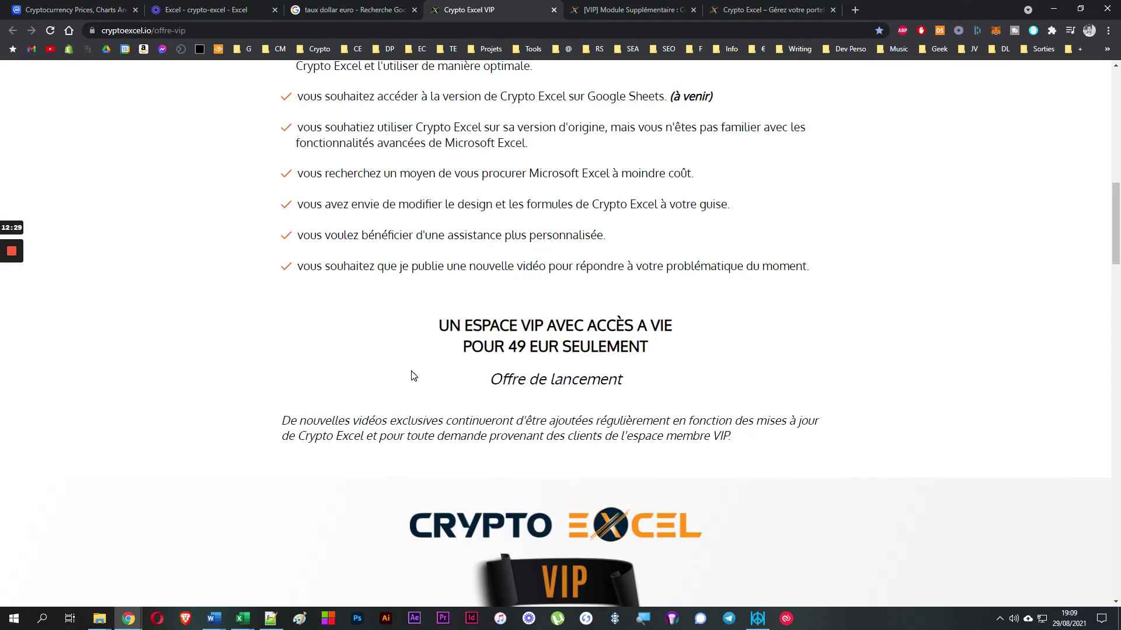
{"action": "scroll", "coordinate": [413, 376], "scroll_direction": "up", "scroll_amount": 5}
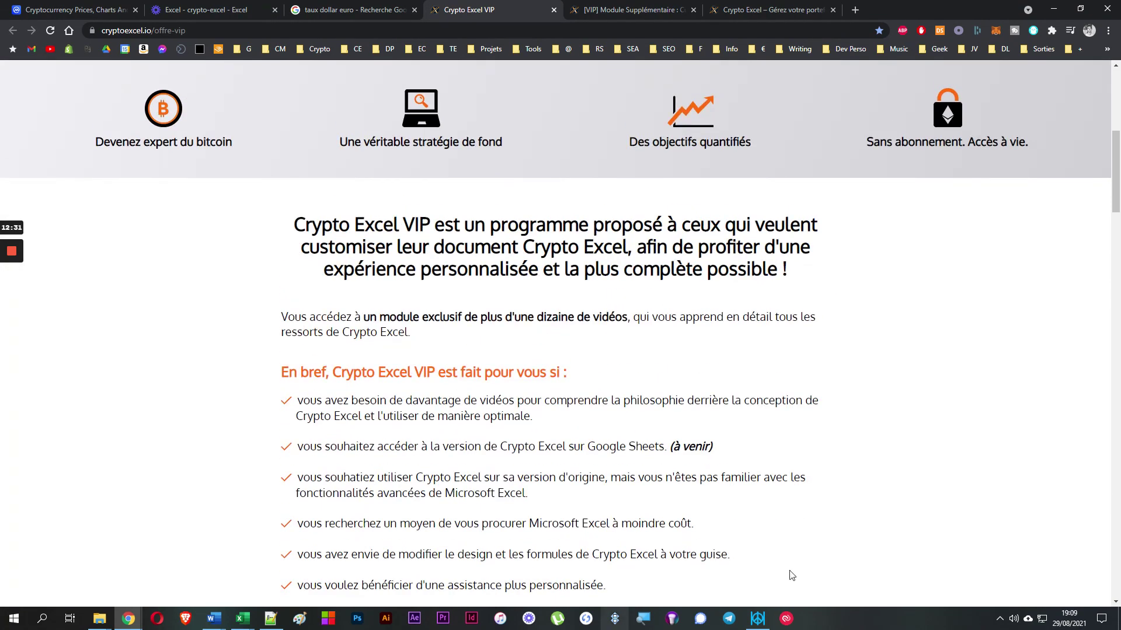
{"action": "scroll", "coordinate": [87, 388], "scroll_direction": "down", "scroll_amount": 2}
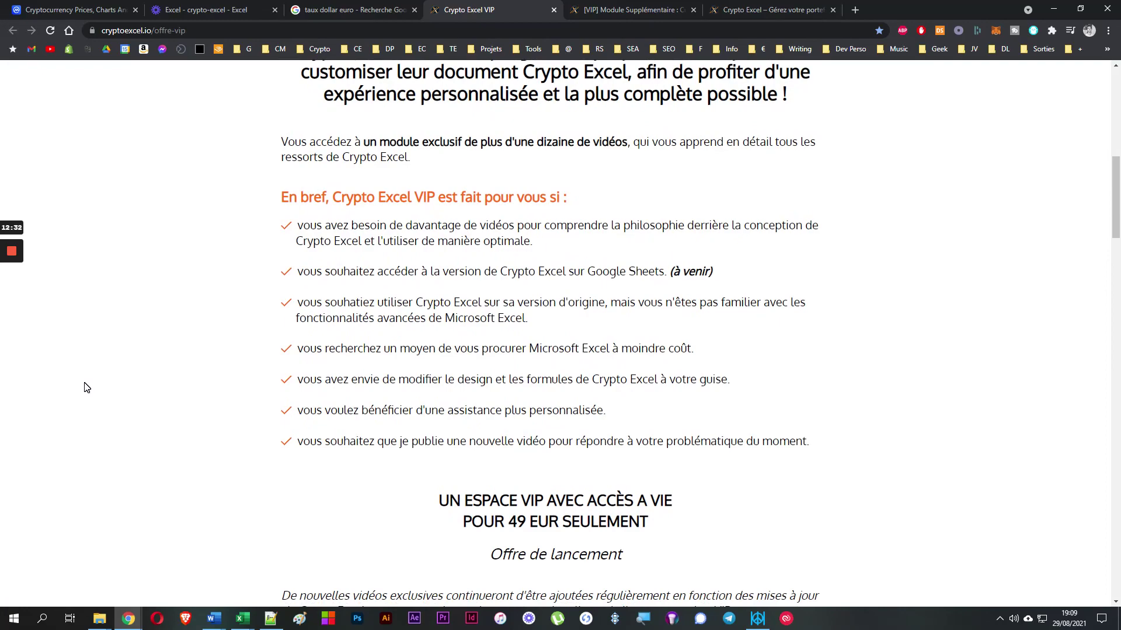
{"action": "scroll", "coordinate": [87, 388], "scroll_direction": "down", "scroll_amount": 3}
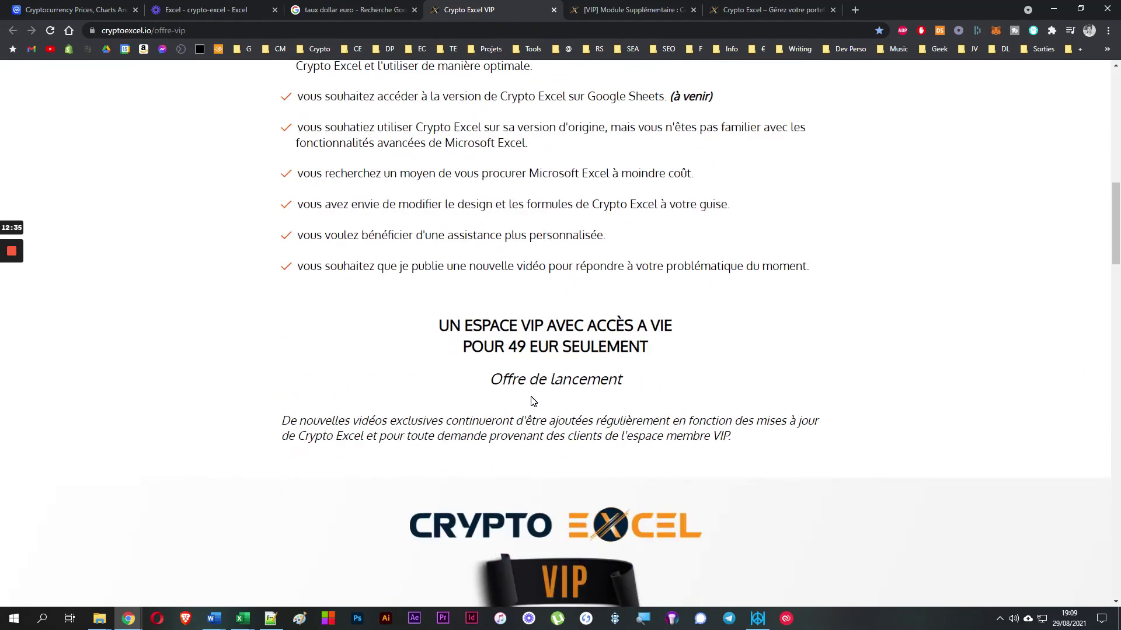
{"action": "scroll", "coordinate": [532, 402], "scroll_direction": "down", "scroll_amount": 20}
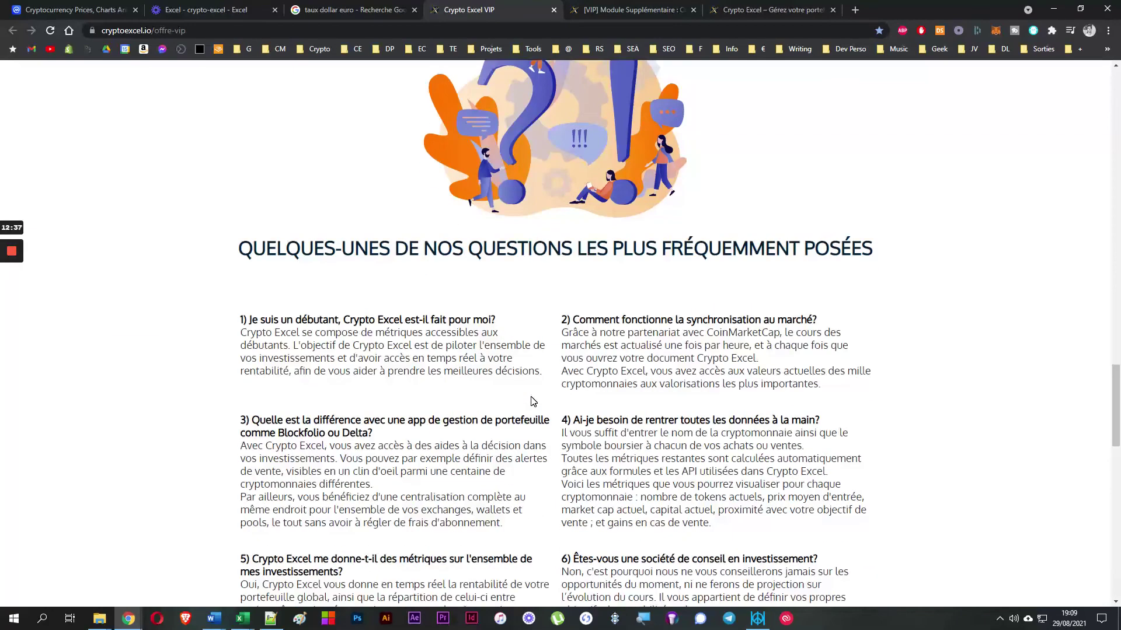
{"action": "scroll", "coordinate": [533, 402], "scroll_direction": "up", "scroll_amount": 15}
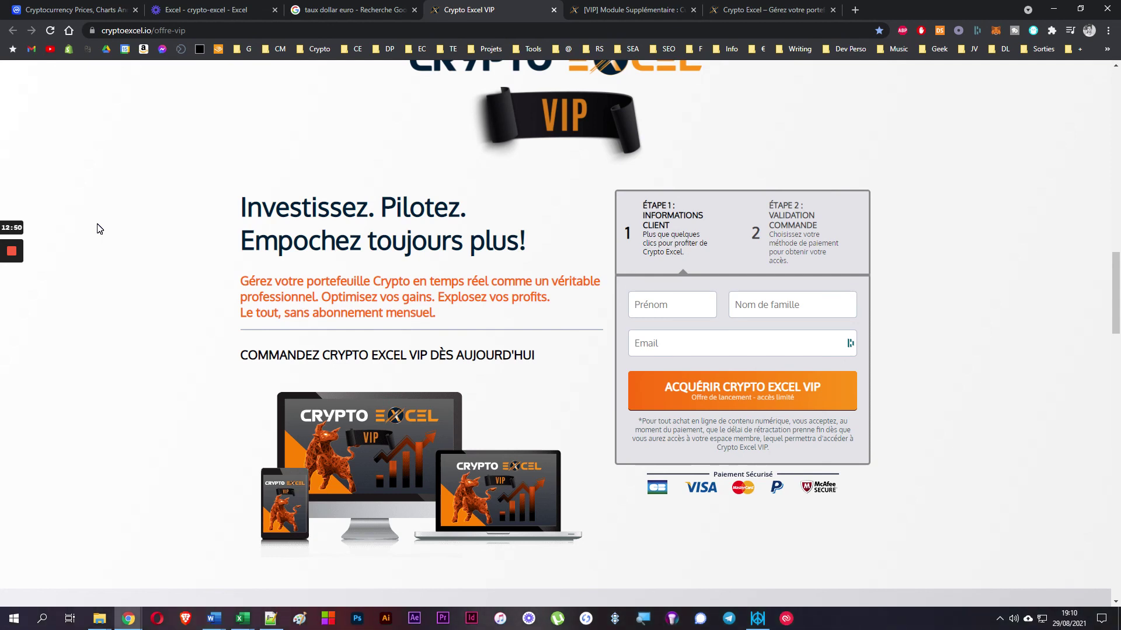
{"action": "mouse_move", "coordinate": [16, 253]}
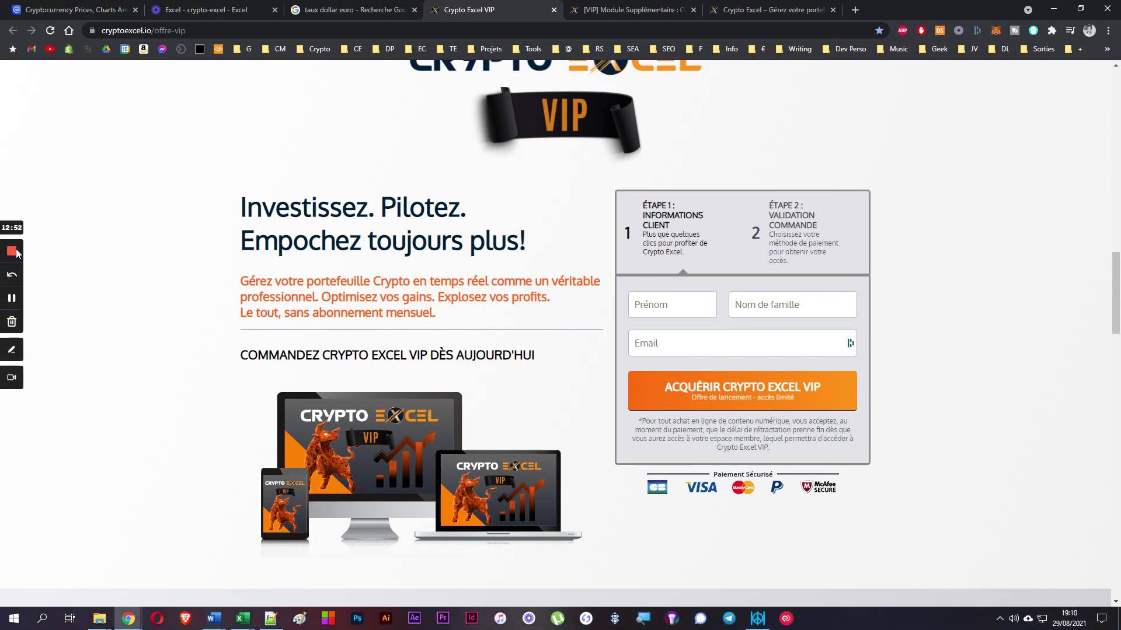